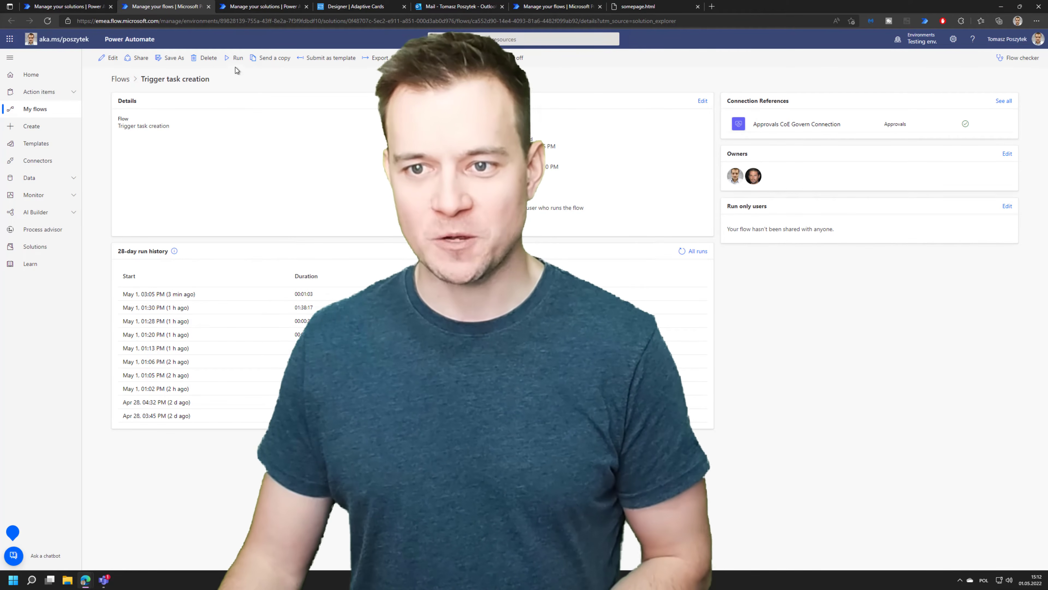
Start a run of the Trigger task creation flow and set the task title to "Simple approval 1"
click(233, 58)
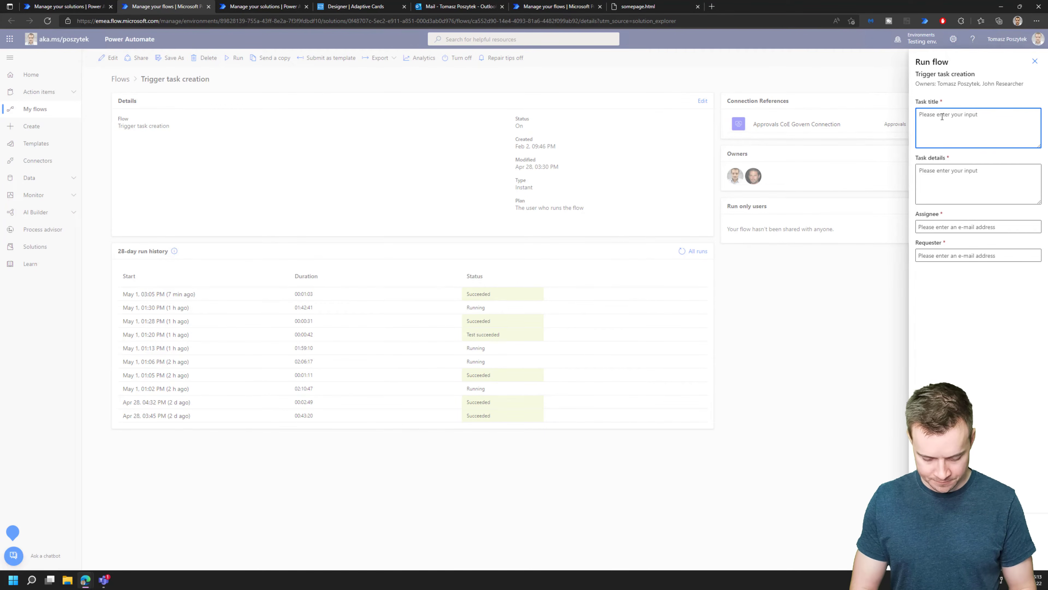
text(Si,)
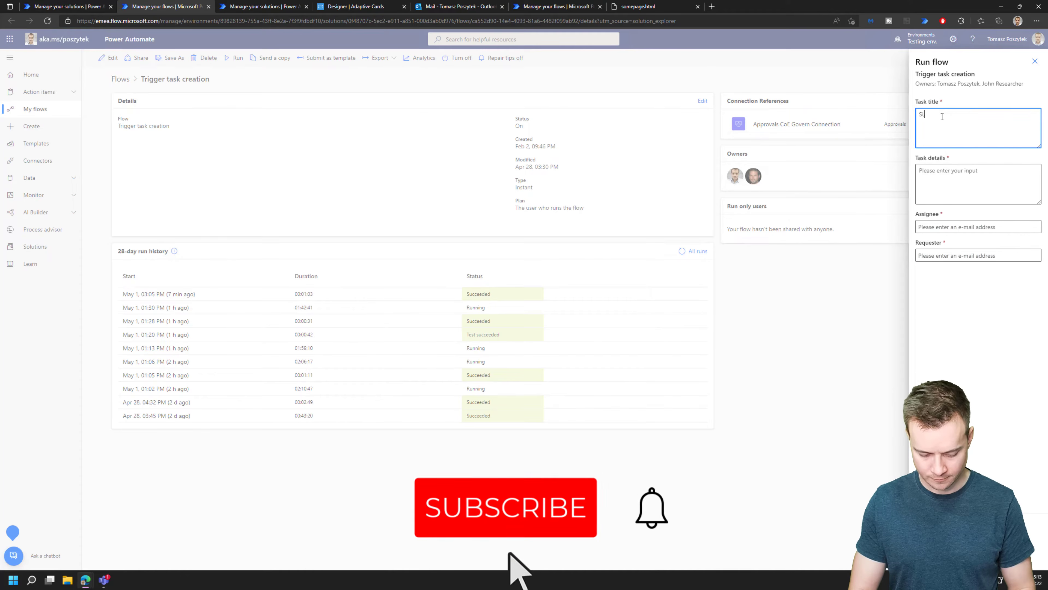
text(ple)
key(ctrl+a)
text(Si)
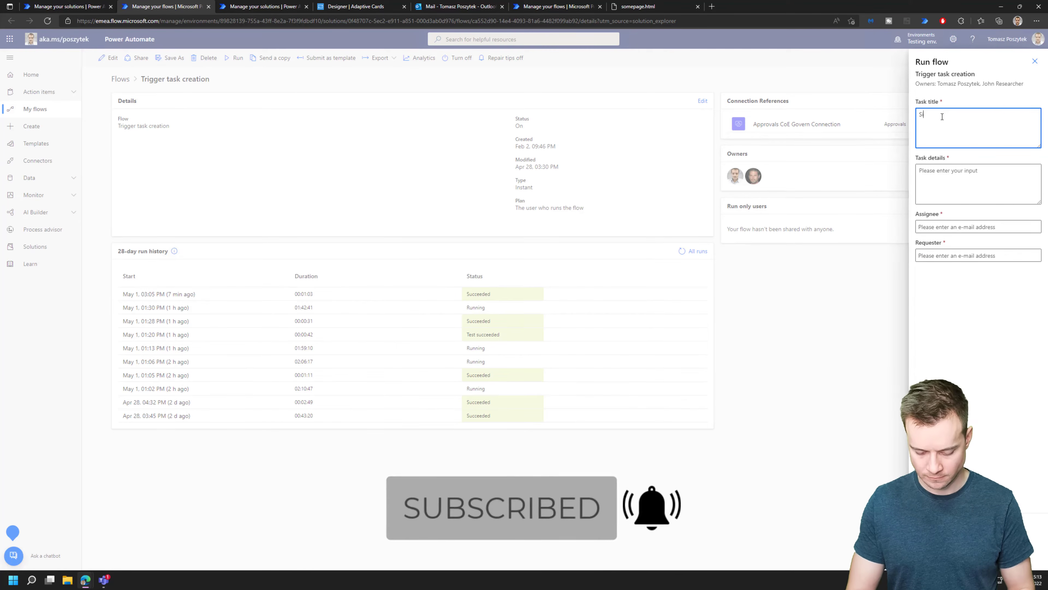
text(mple approval1)
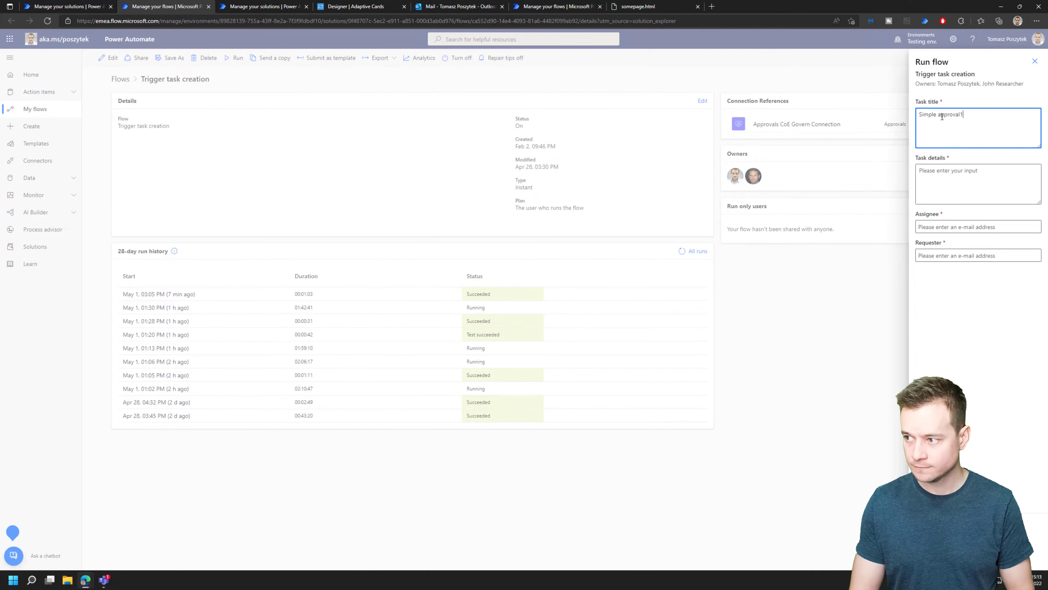
Fill in the task details with "Just a description..."
key(Tab)
text(Just )
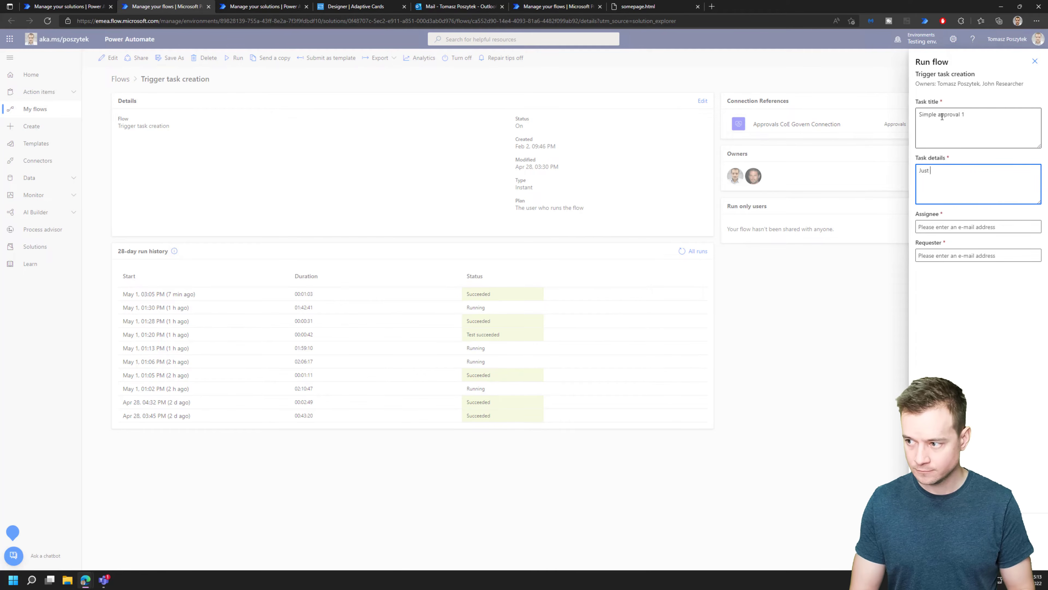
text(a descriptio)
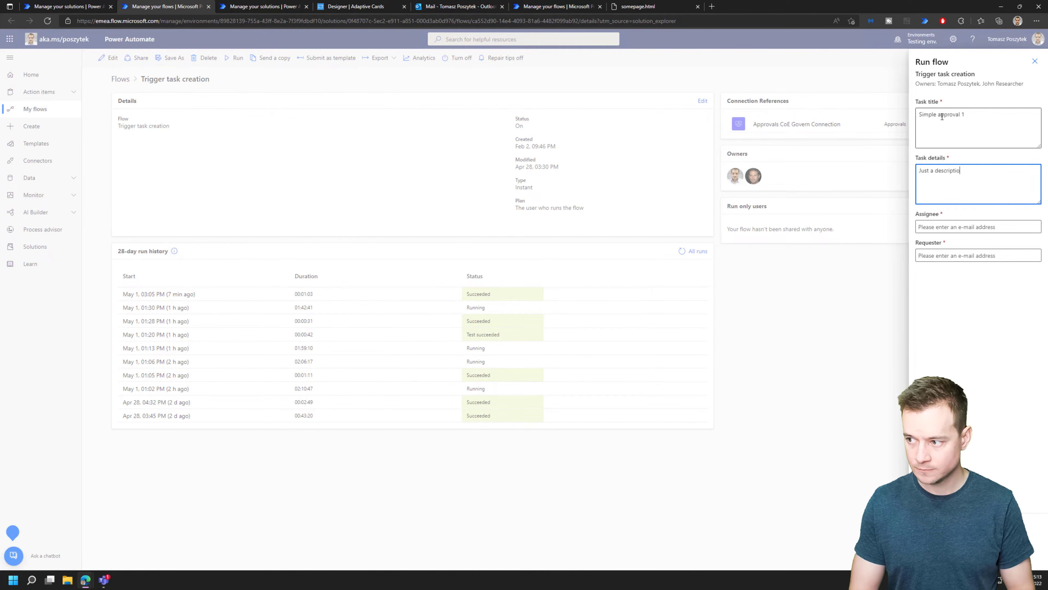
text(n...)
key(Tab)
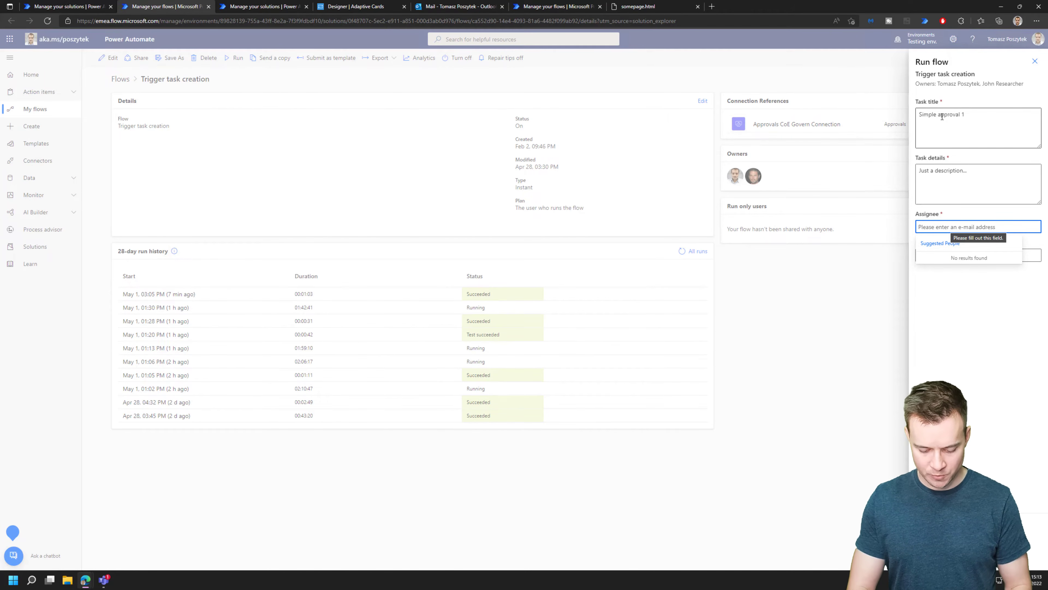
Choose the assignee and the requester from the suggested people and run the flow
text(John Researcher)
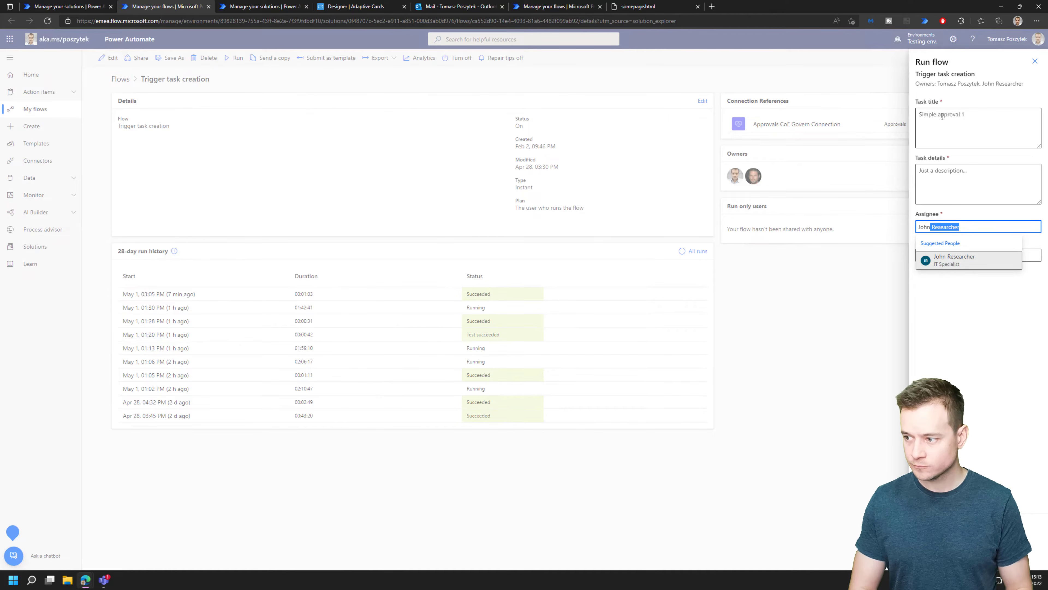
key(Return)
key(Tab)
text(stef)
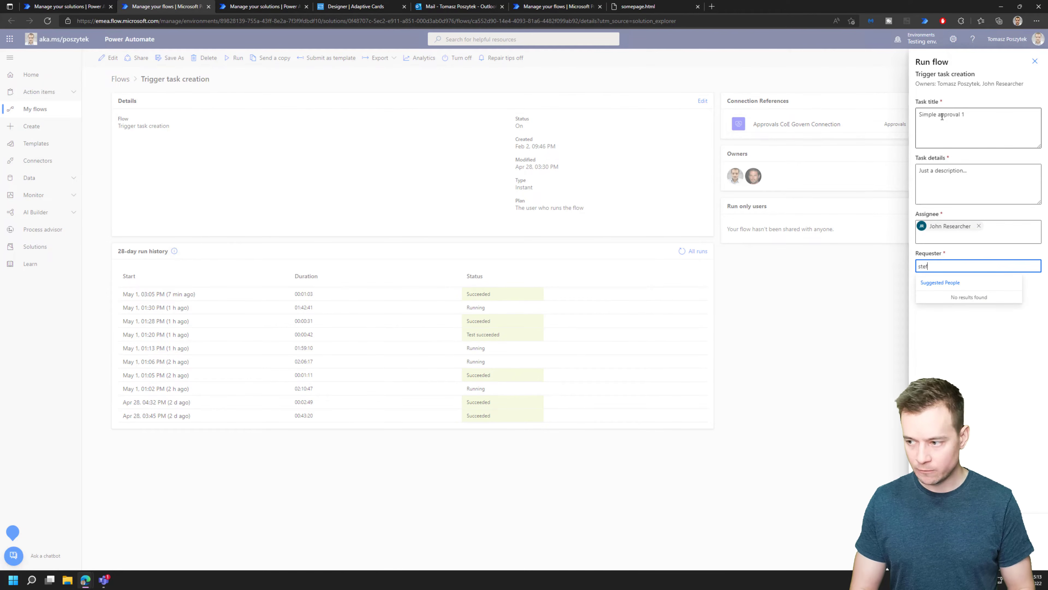
key(Return)
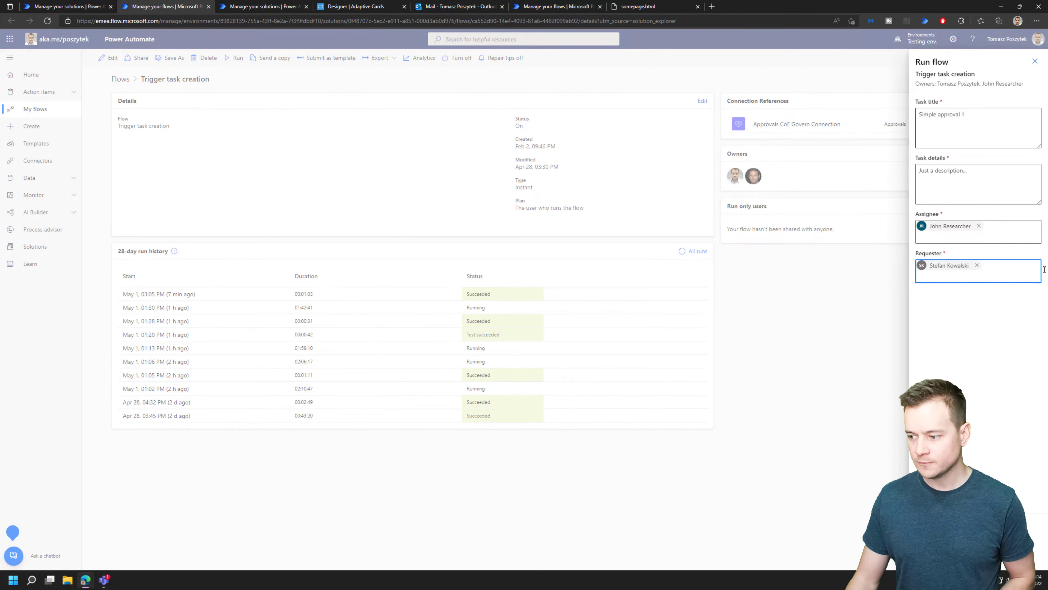
click(934, 527)
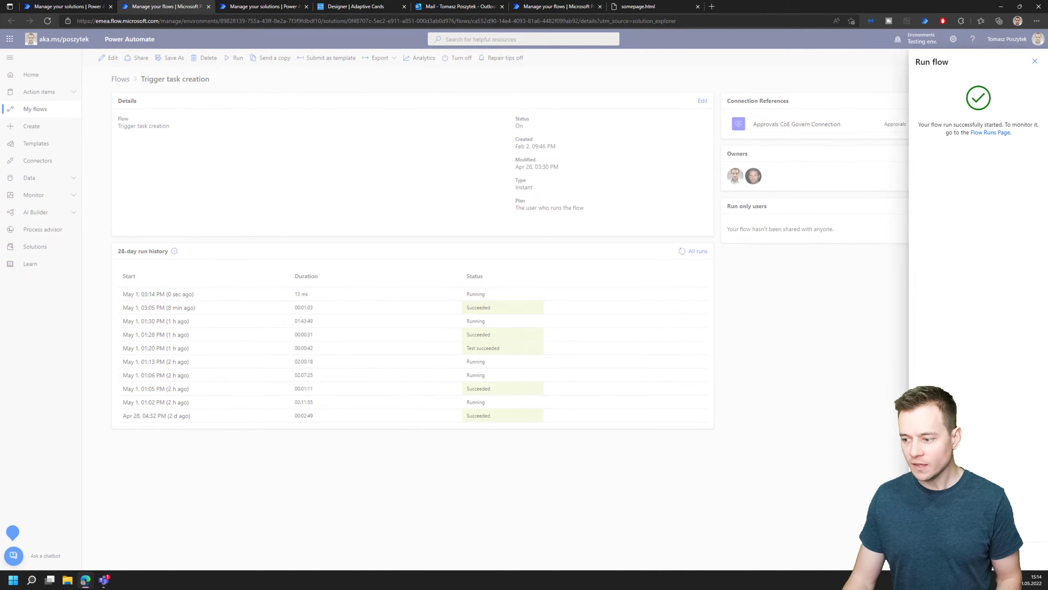
click(937, 556)
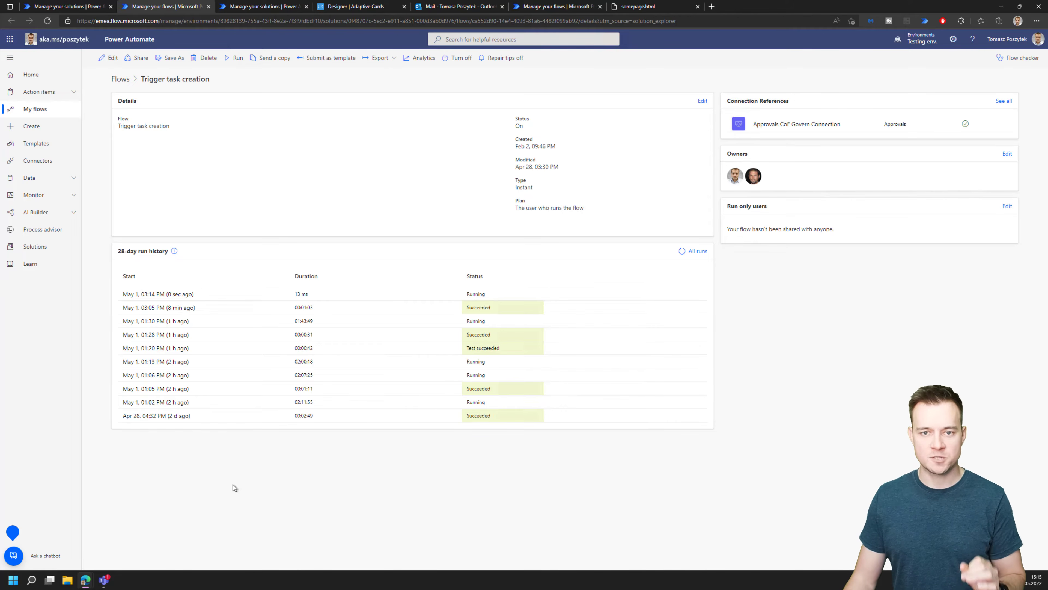
Switch to the assignee's Outlook mailbox and examine the Approve and Reject comment fields on the task approval card
mouse_move(89, 584)
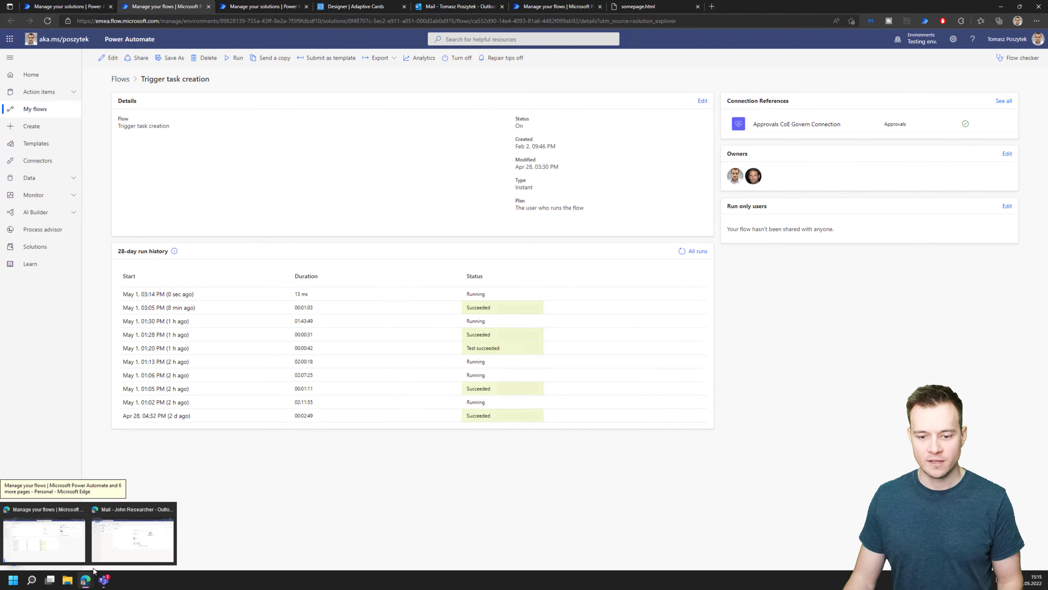
click(140, 530)
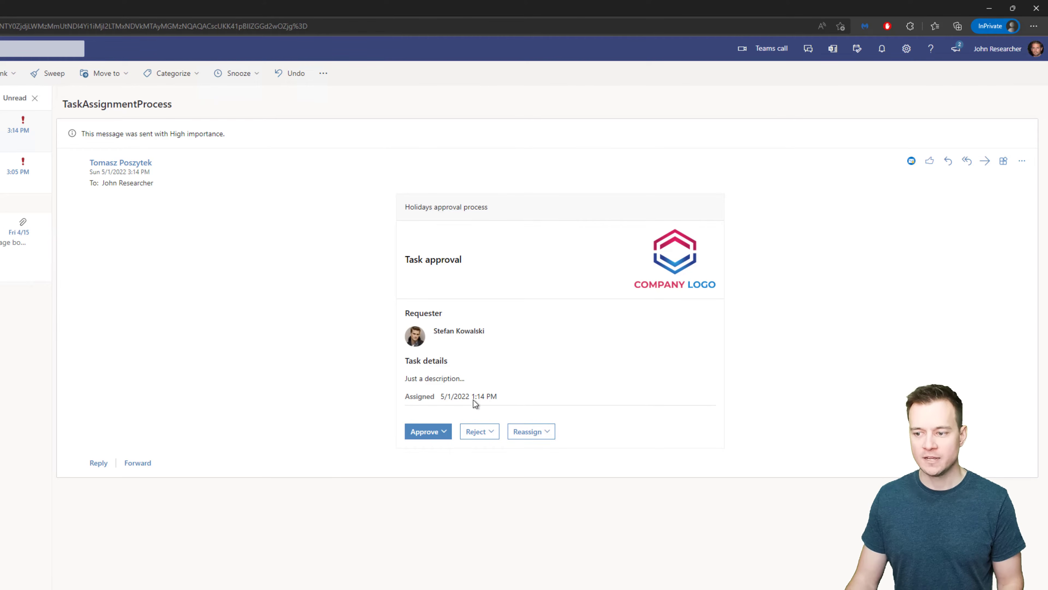
click(439, 432)
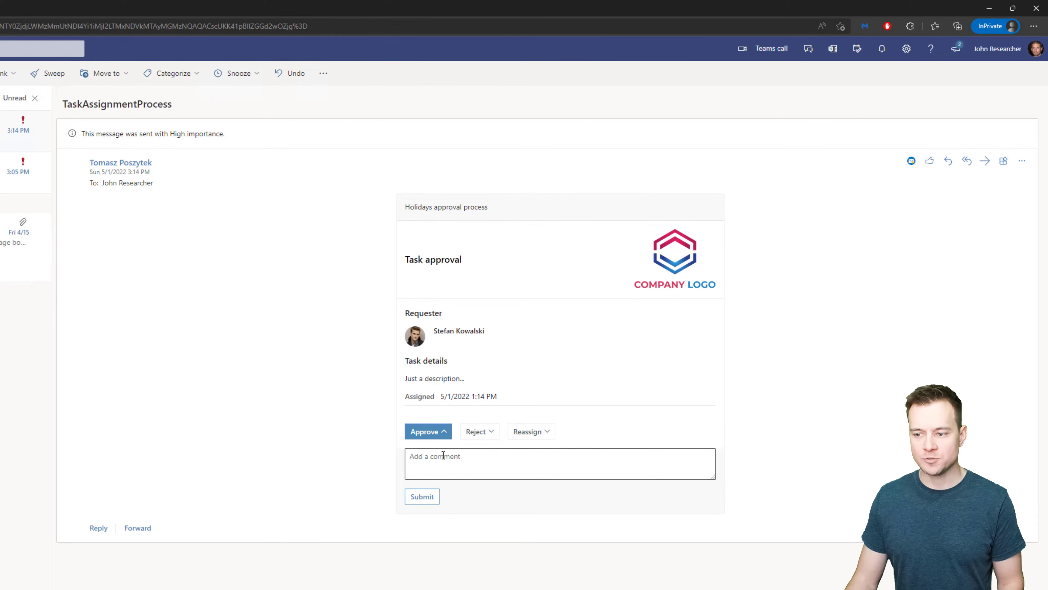
click(481, 431)
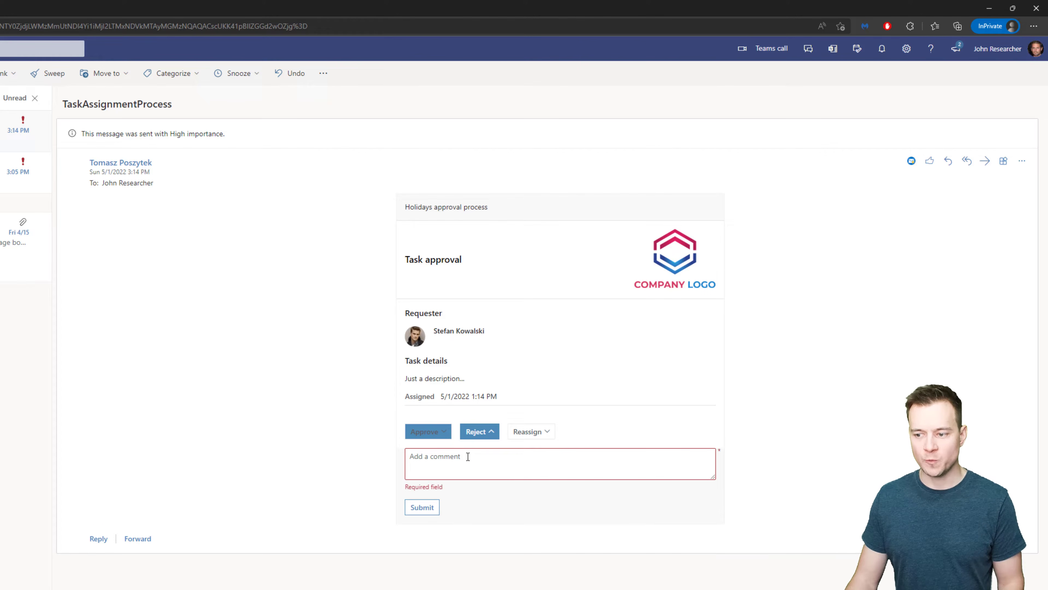
click(445, 464)
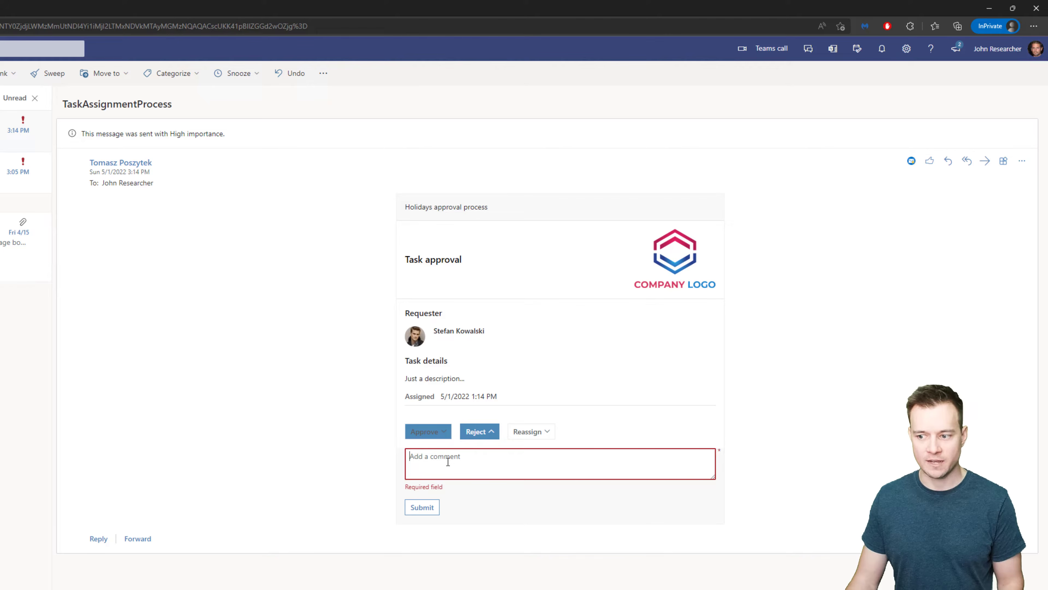
Reassign the task to the first person offered as new assignee and submit the response
click(521, 434)
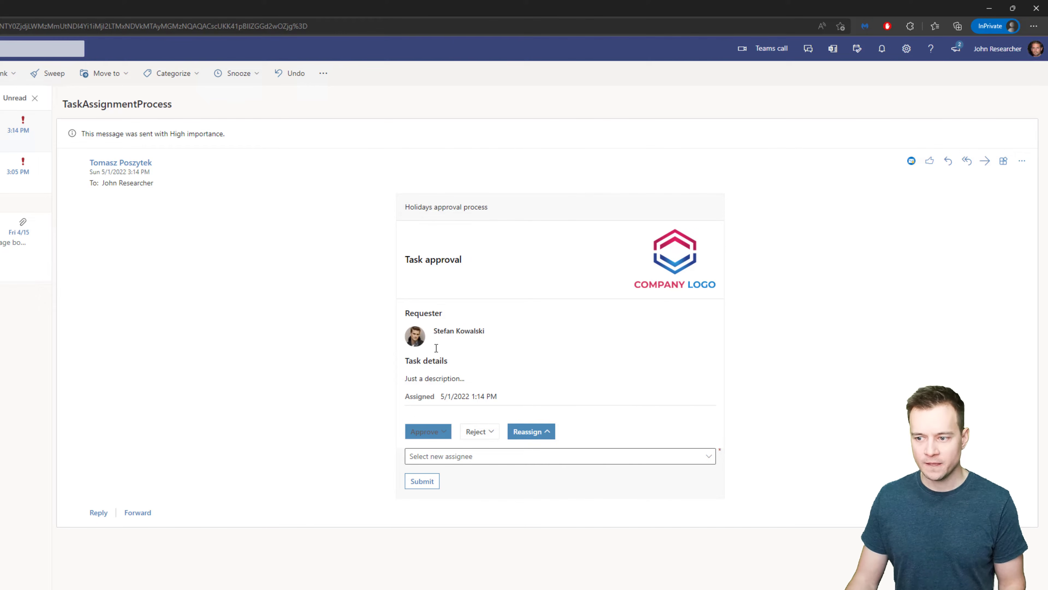
drag(404, 364, 464, 390)
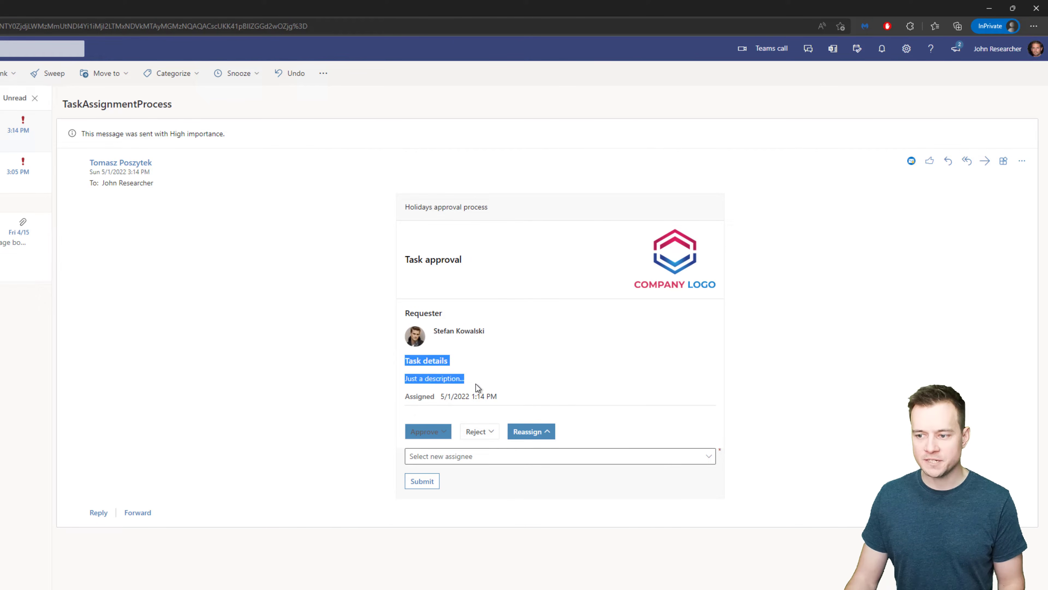
click(437, 378)
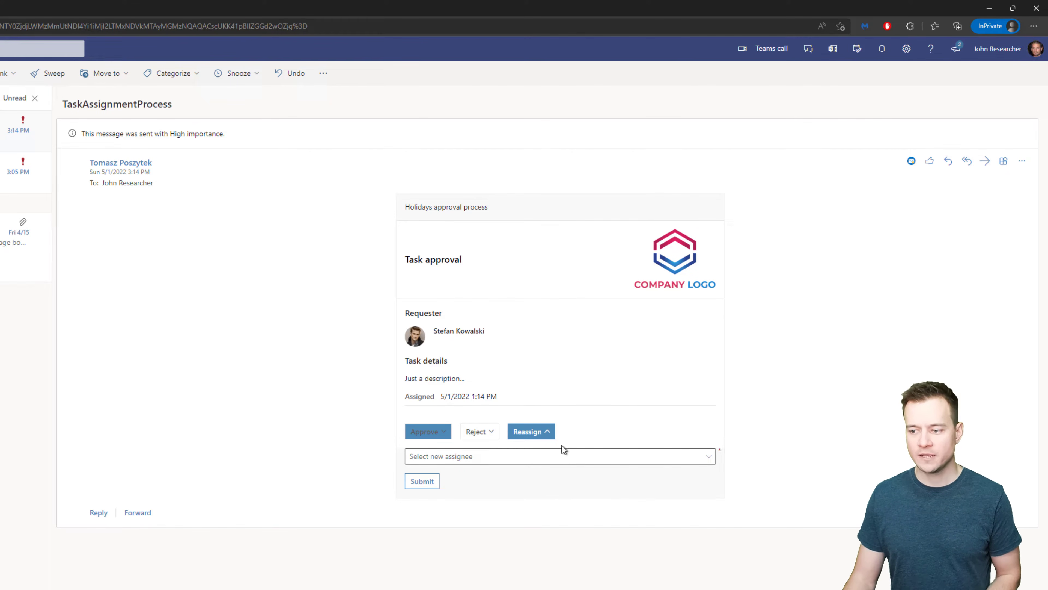
click(563, 456)
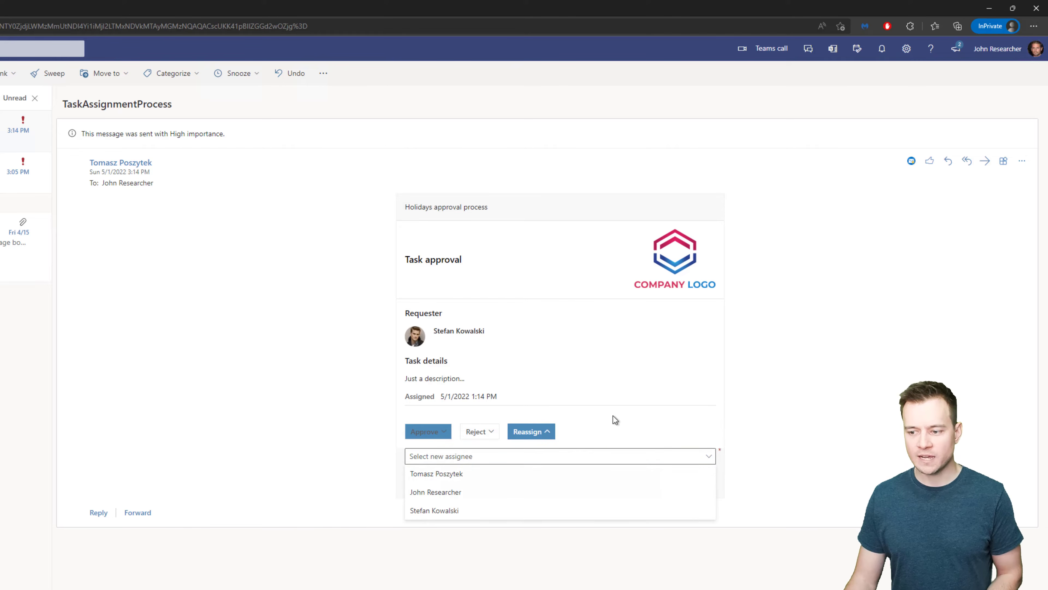
click(480, 475)
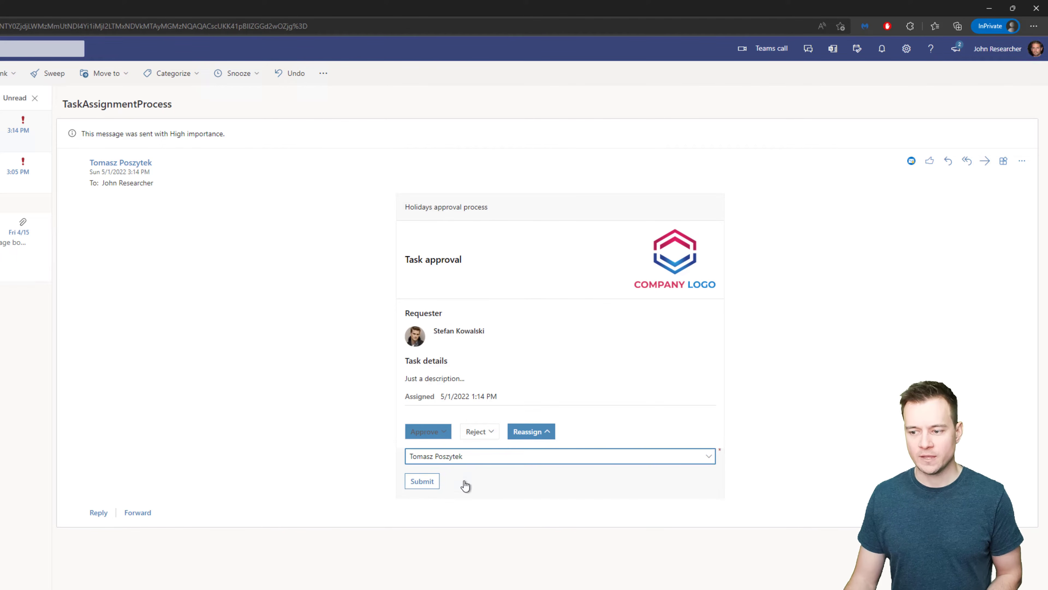
click(418, 486)
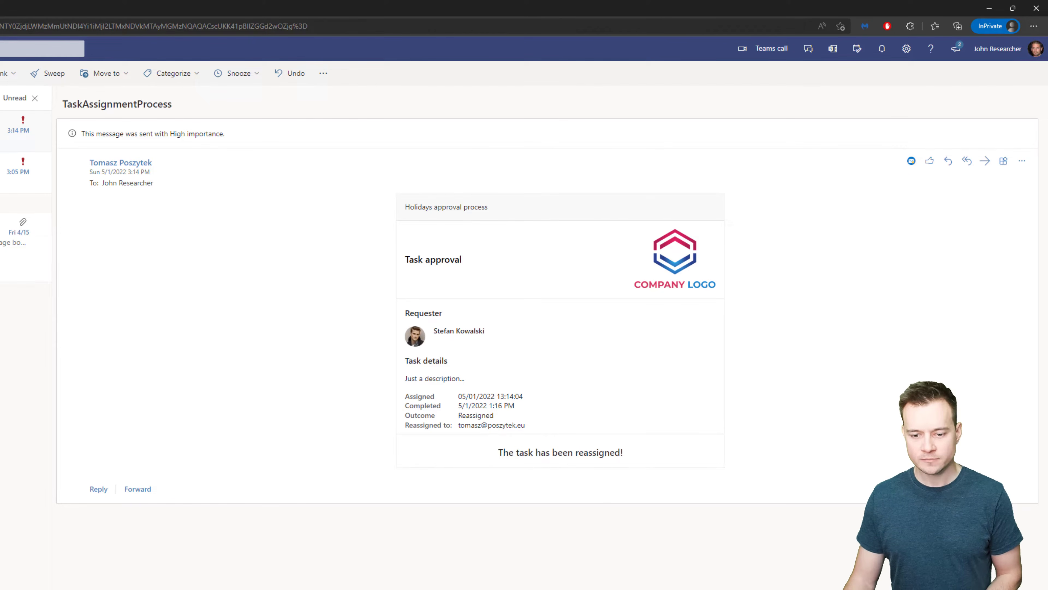
Switch to the new assignee's Outlook mailbox to check the reassigned task email
key(alt+Tab)
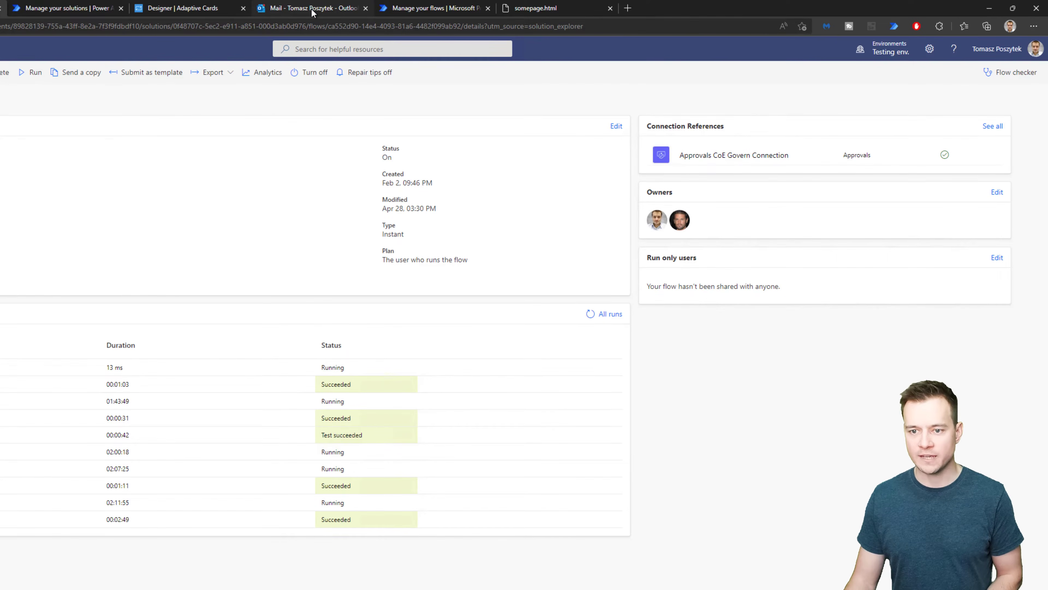
click(312, 9)
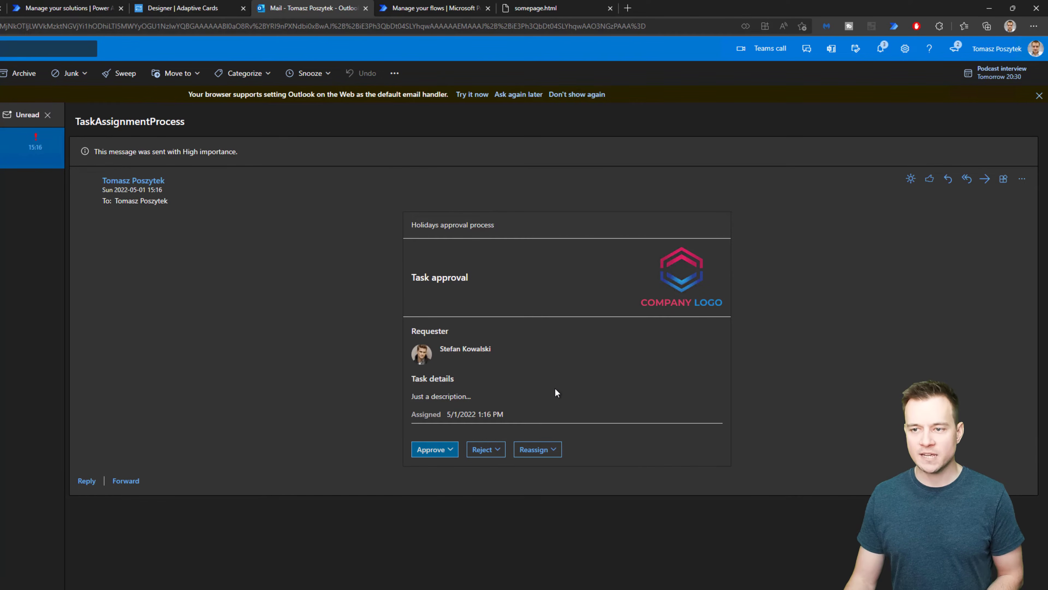
Return to the original assignee's InPrivate window and sign in to Power Automate in a new tab
mouse_move(91, 581)
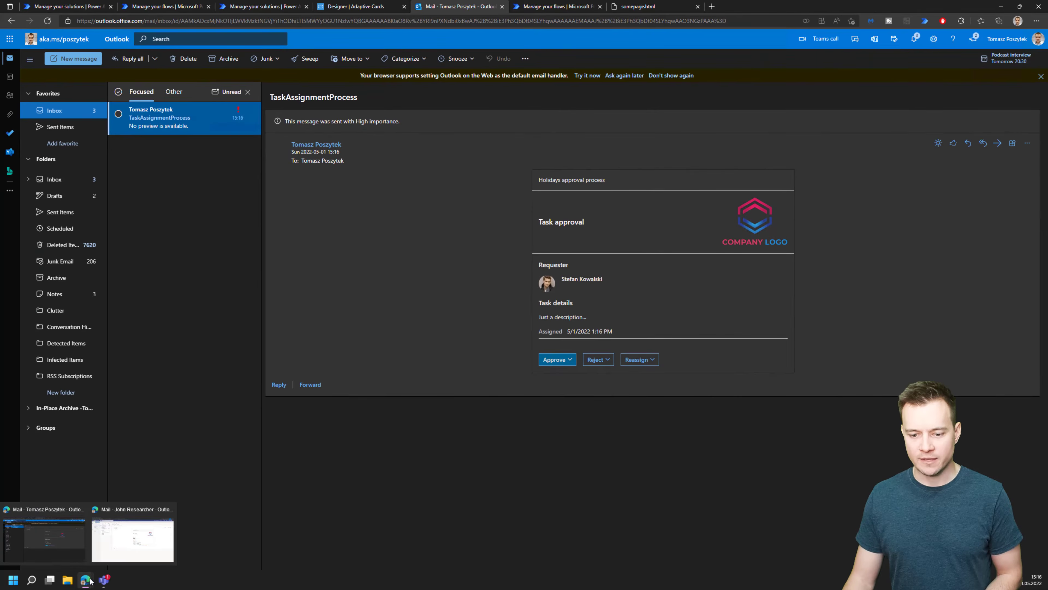
click(132, 550)
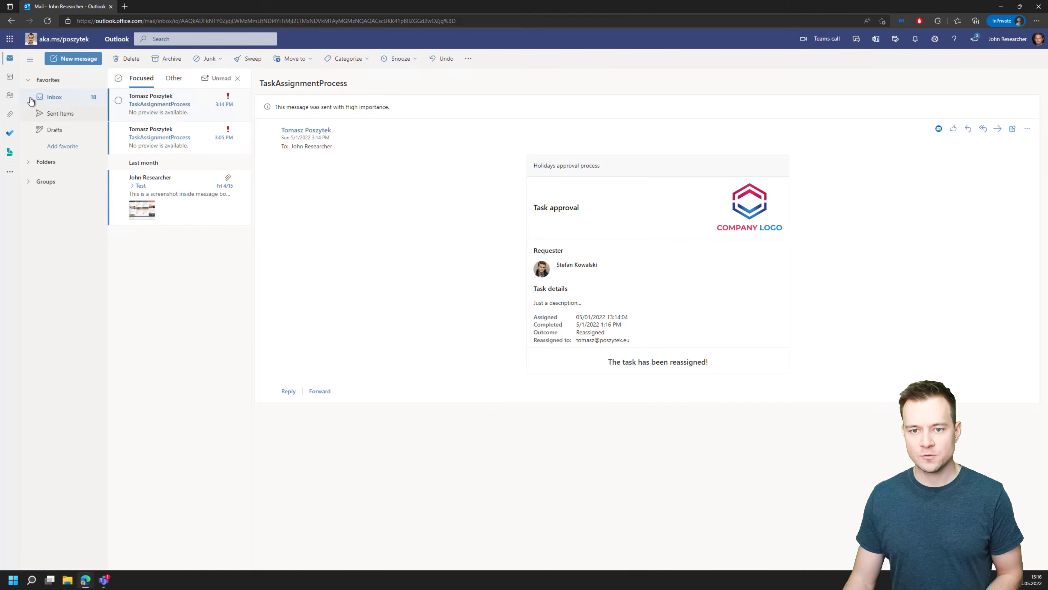
click(124, 6)
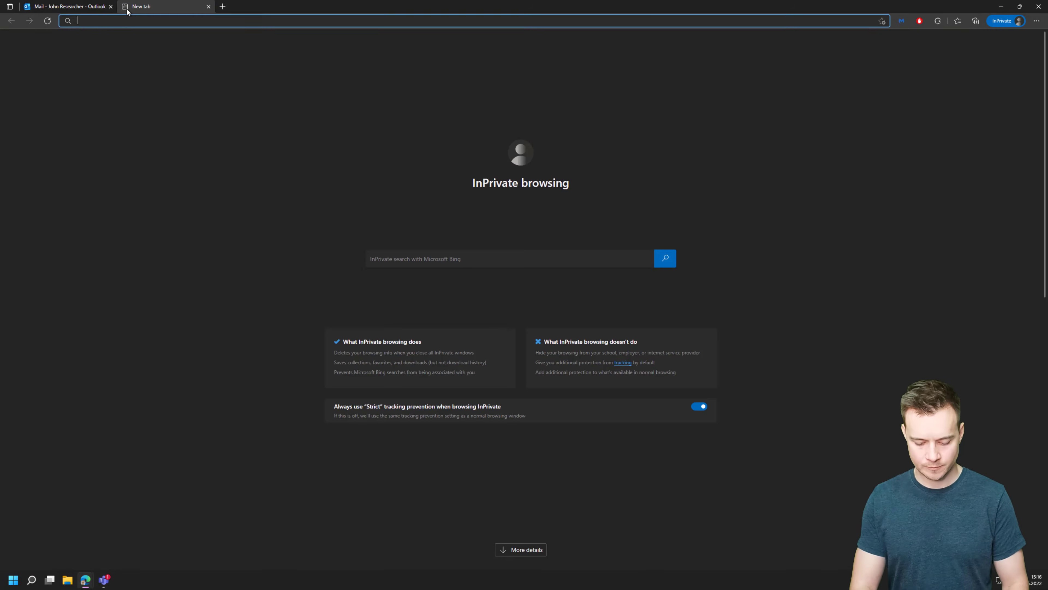
text(flow)
key(Return)
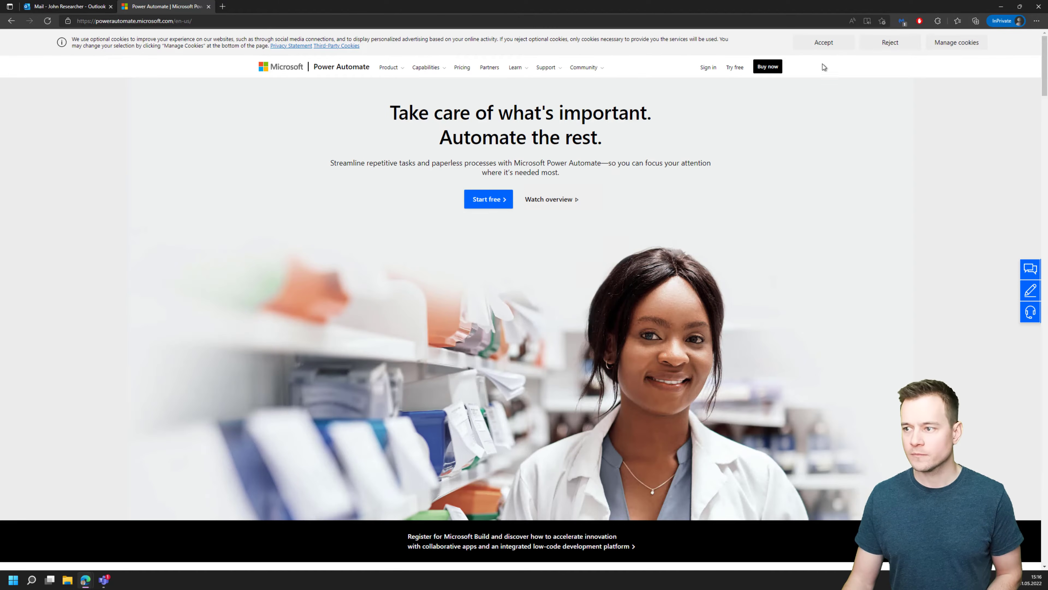
click(706, 67)
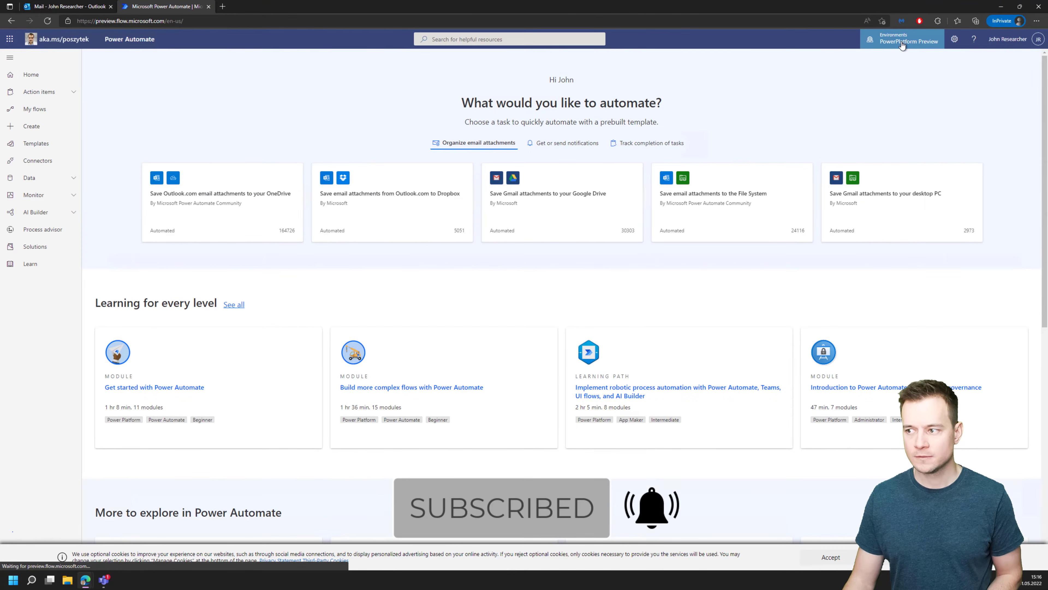
Switch to the Testing env. environment, postponing reauthentication of the connections, and open the received approvals list
click(904, 39)
click(944, 151)
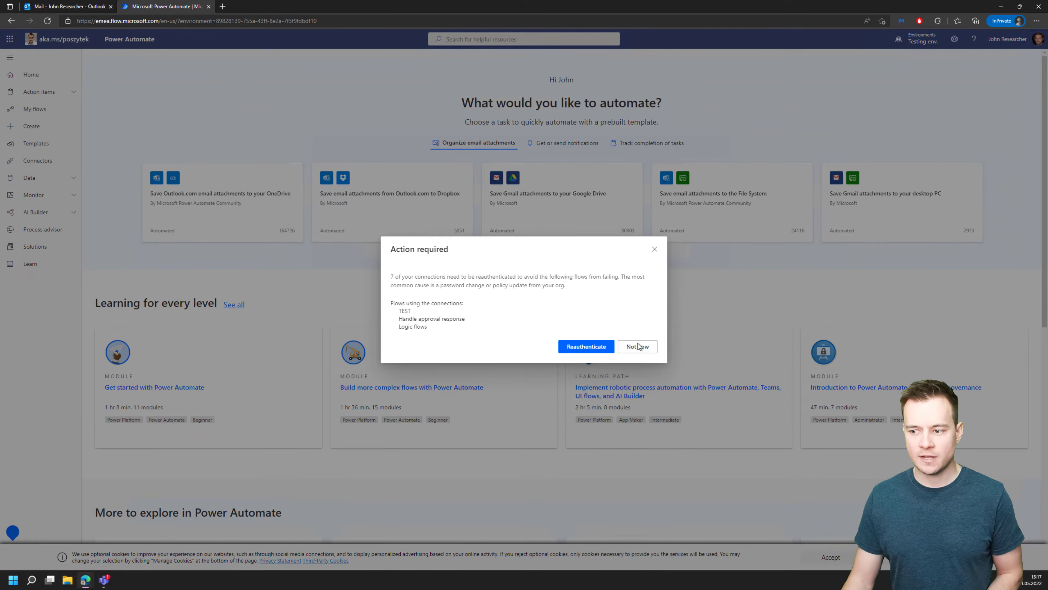
click(638, 346)
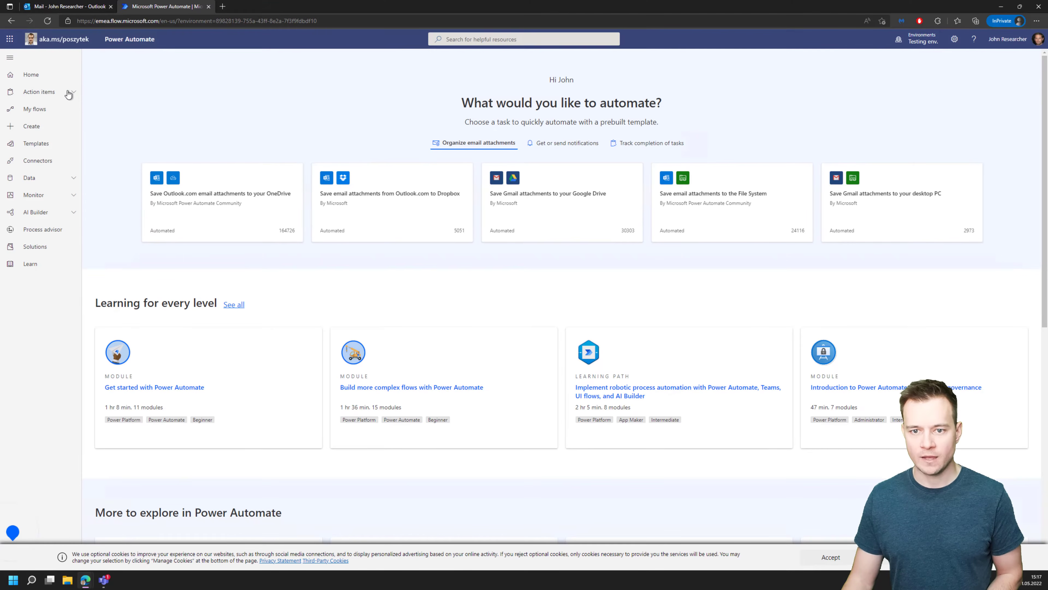
click(37, 92)
click(39, 113)
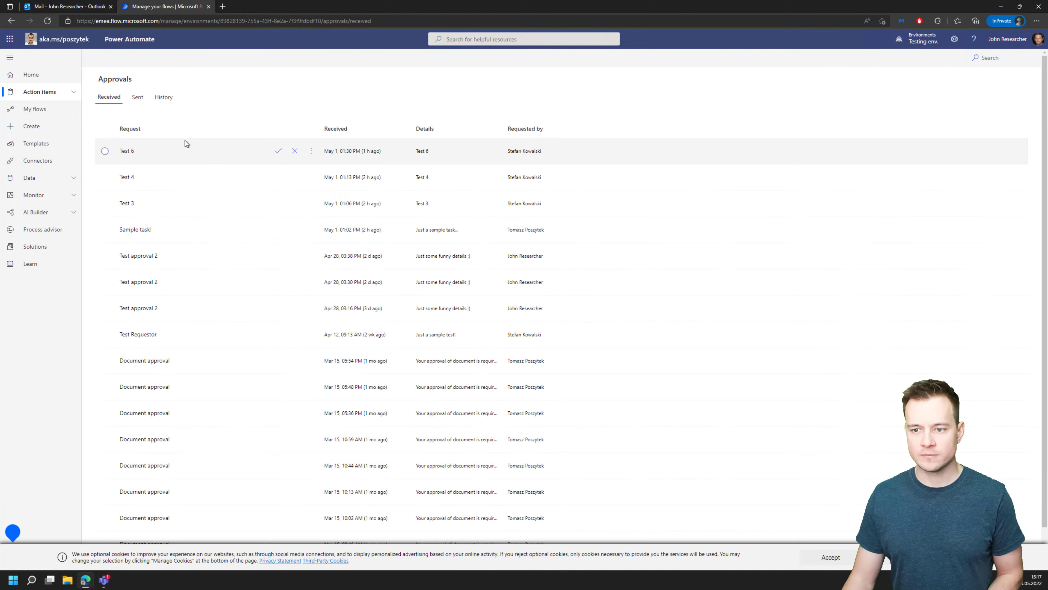
Copy the received approvals address into a new tab of the new assignee's window, close the somepage.html tab and select the Simple approval 1 request
click(260, 22)
key(ctrl+c)
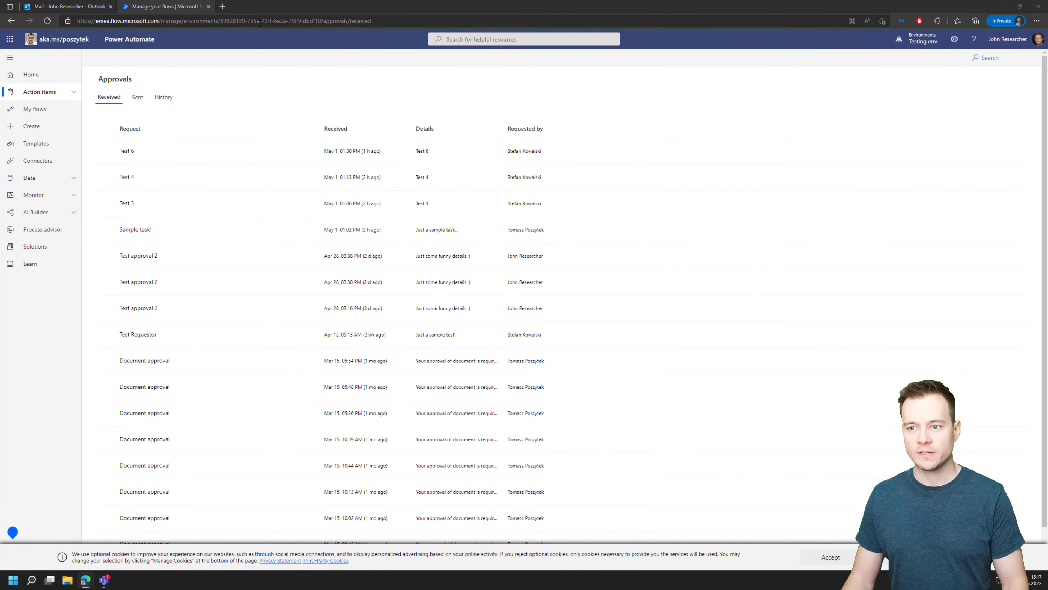
key(alt+Tab)
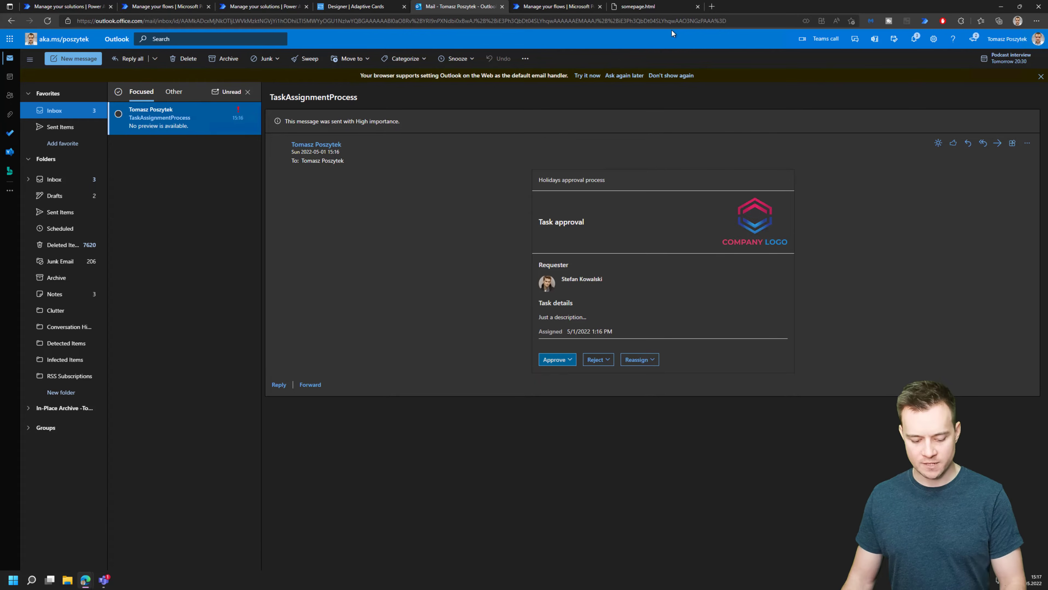
key(ctrl+t)
key(ctrl+v)
key(Return)
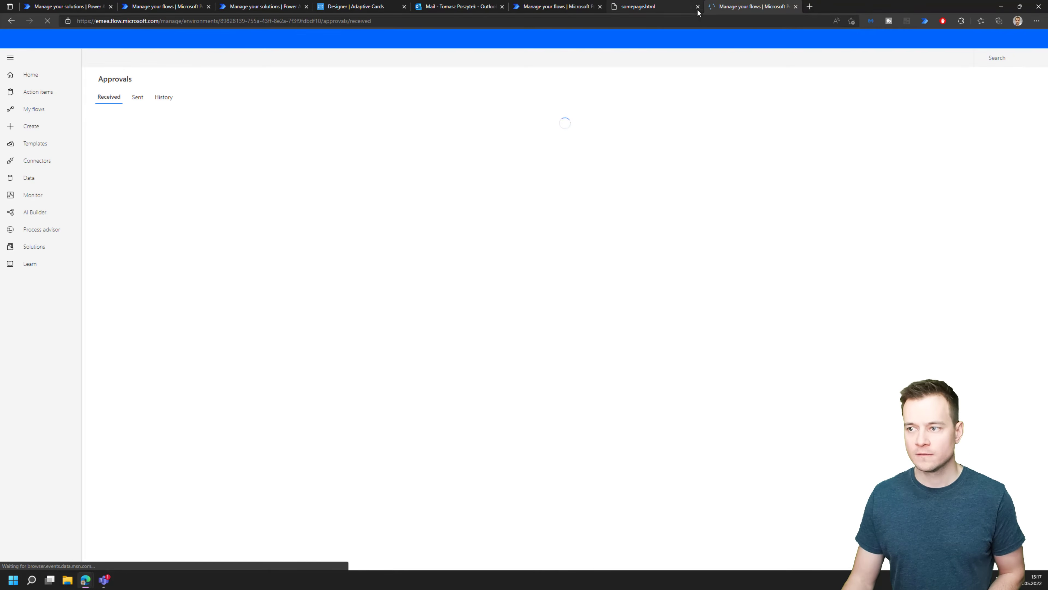
click(697, 6)
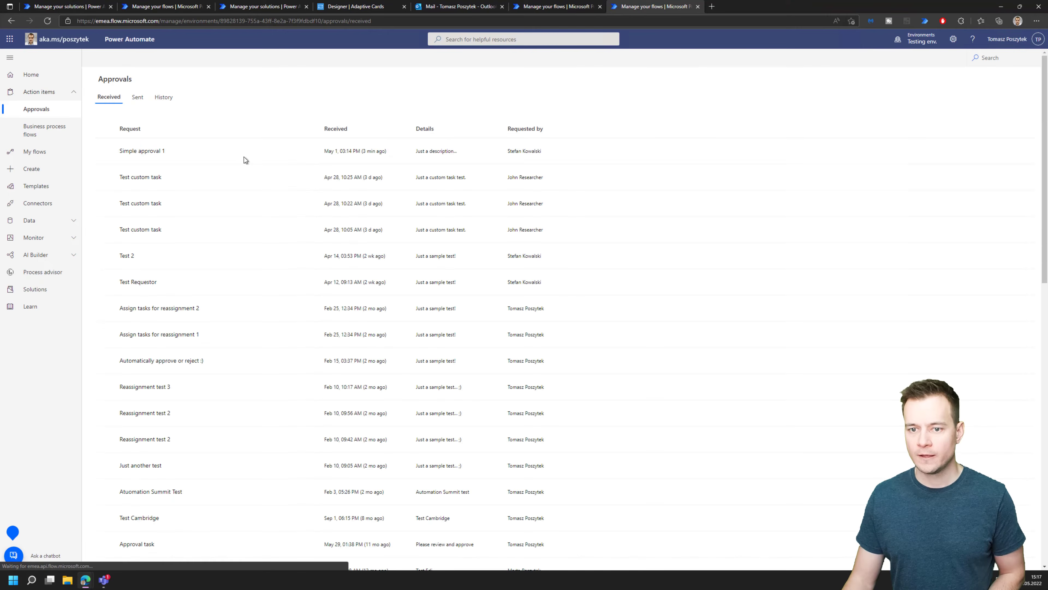
click(190, 159)
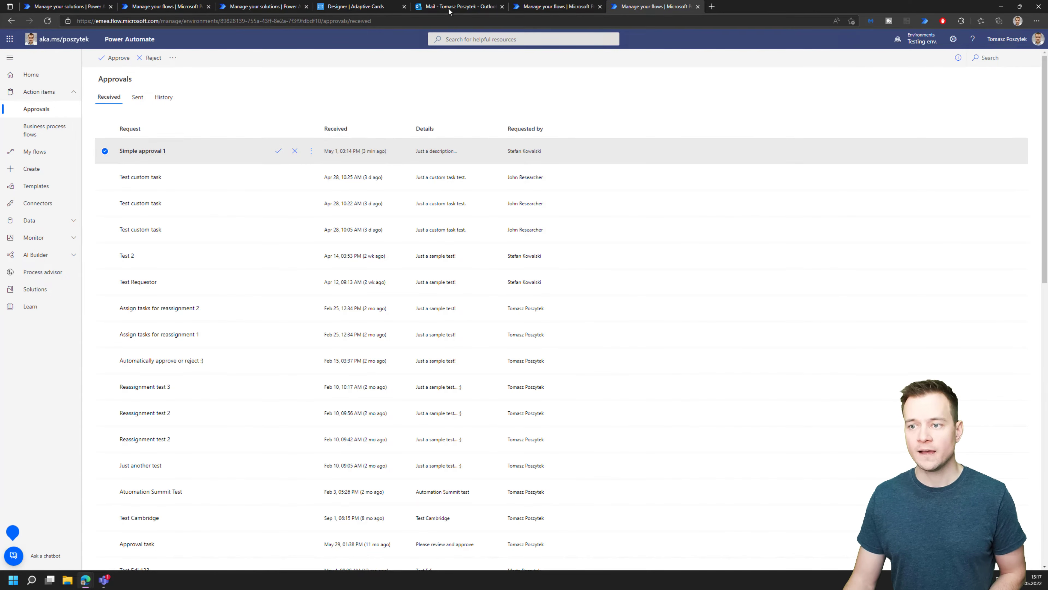
Open the most recent run of the Trigger task creation flow and expand its Try scope
click(458, 7)
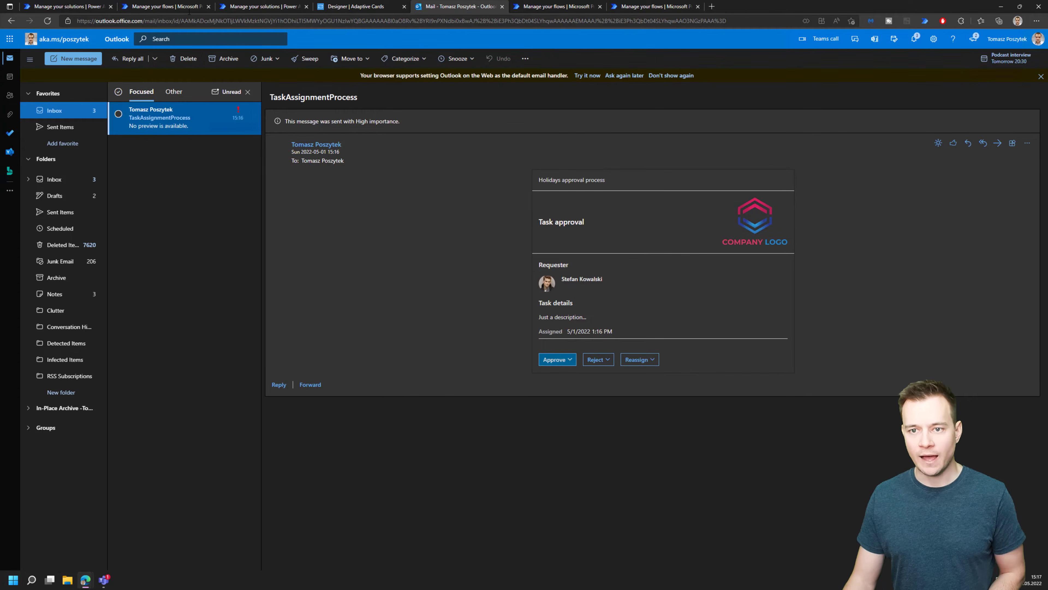
click(173, 7)
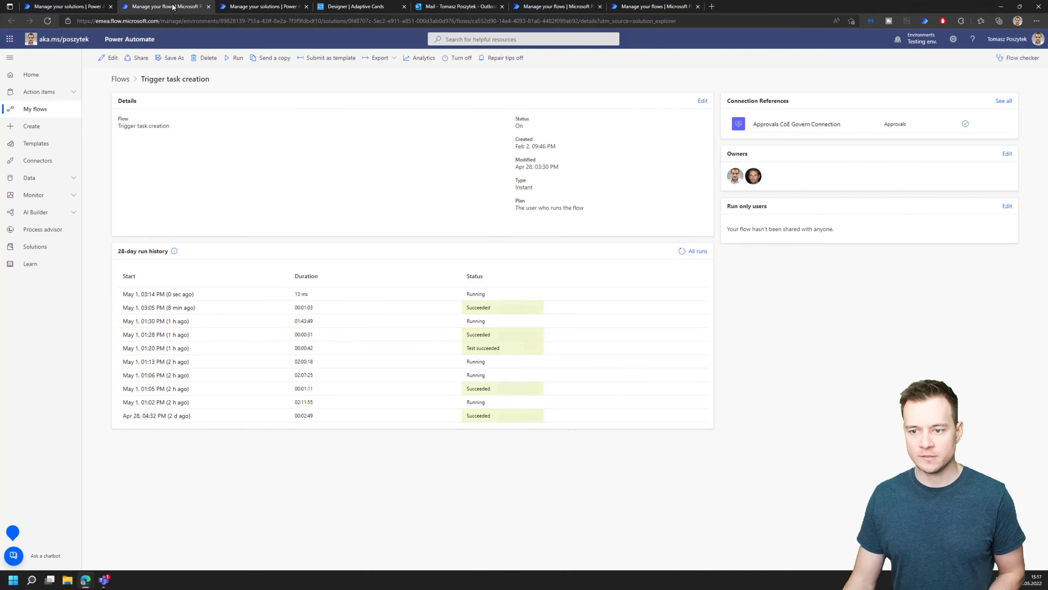
click(179, 297)
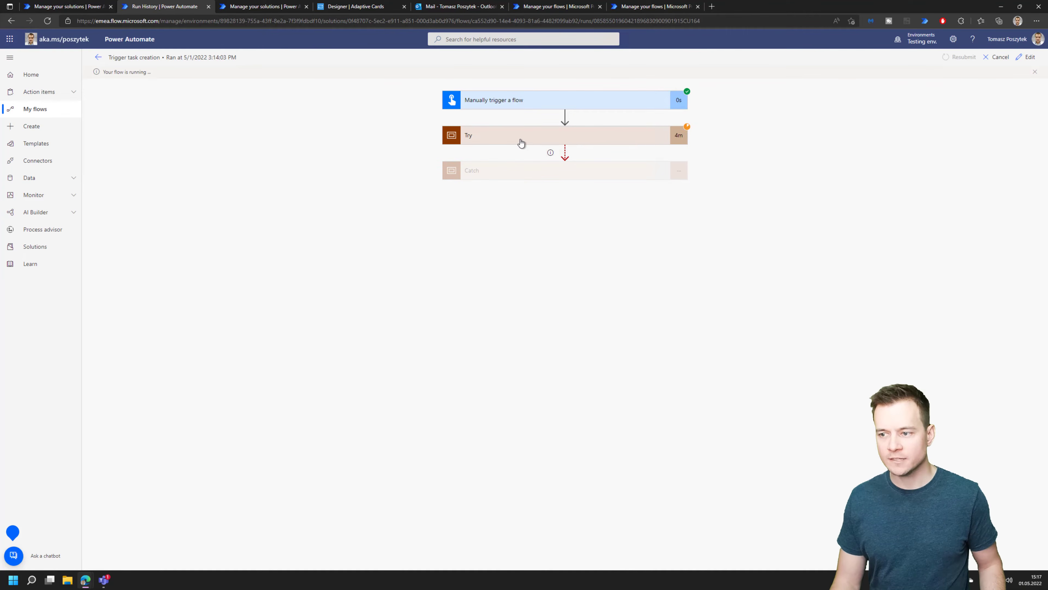
click(521, 143)
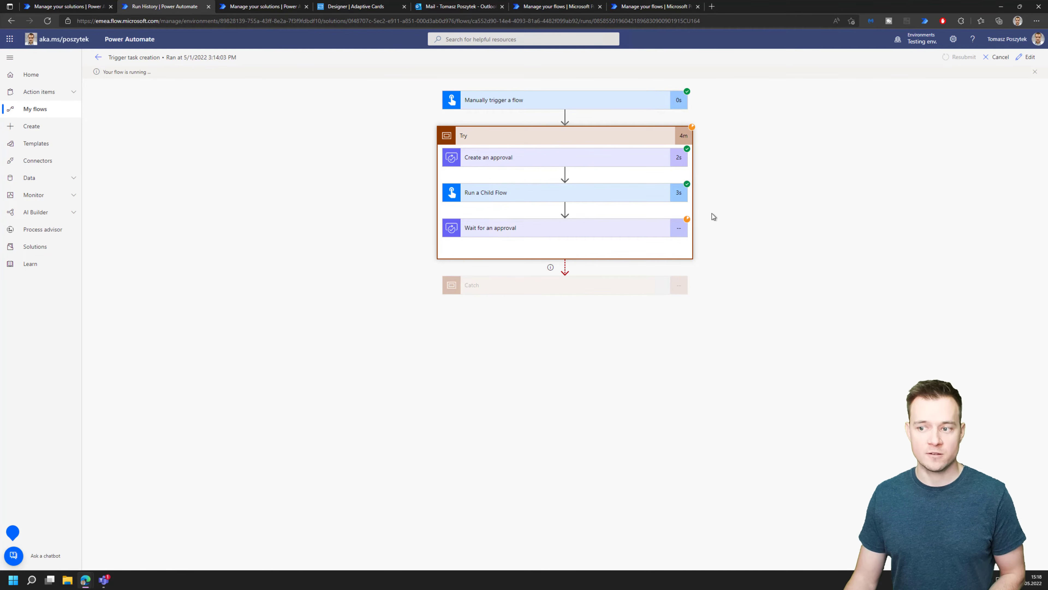
Examine all inputs of the Create an approval action, especially the Enable notifications setting, and collapse the action again
click(633, 164)
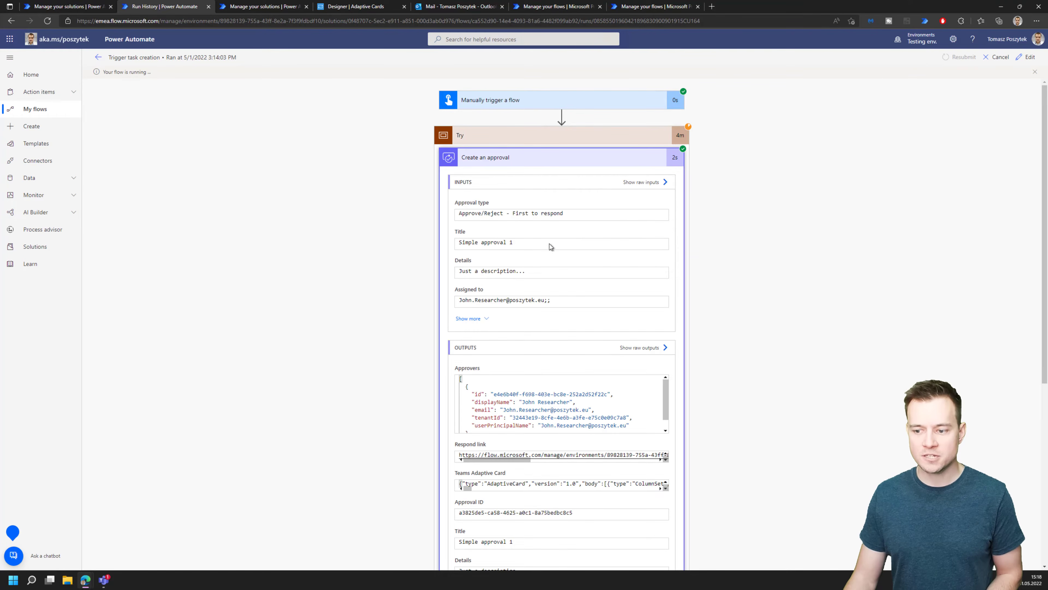
scroll(368, 267, down, 4)
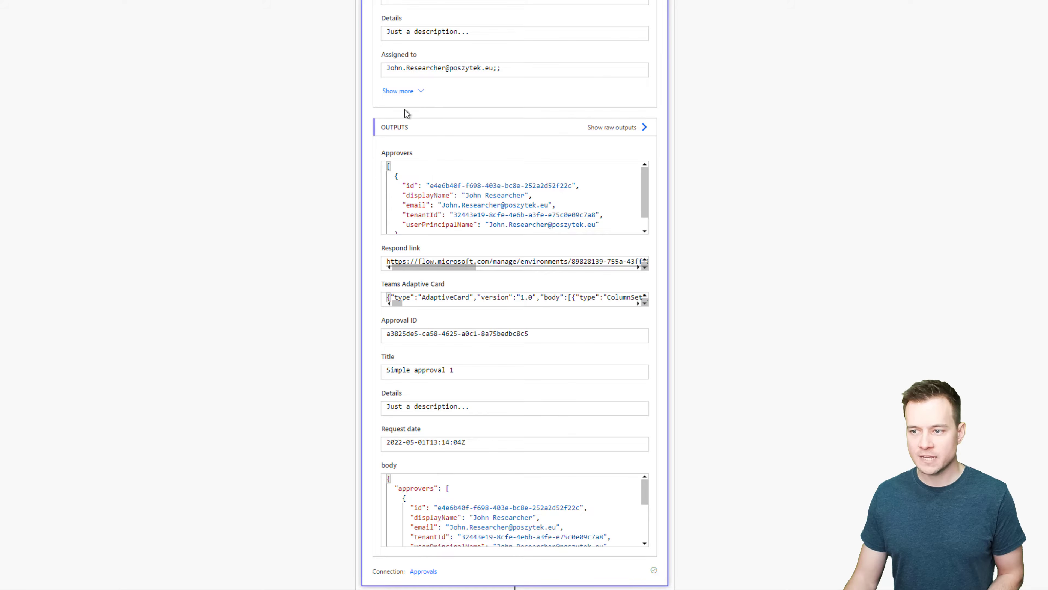
click(414, 94)
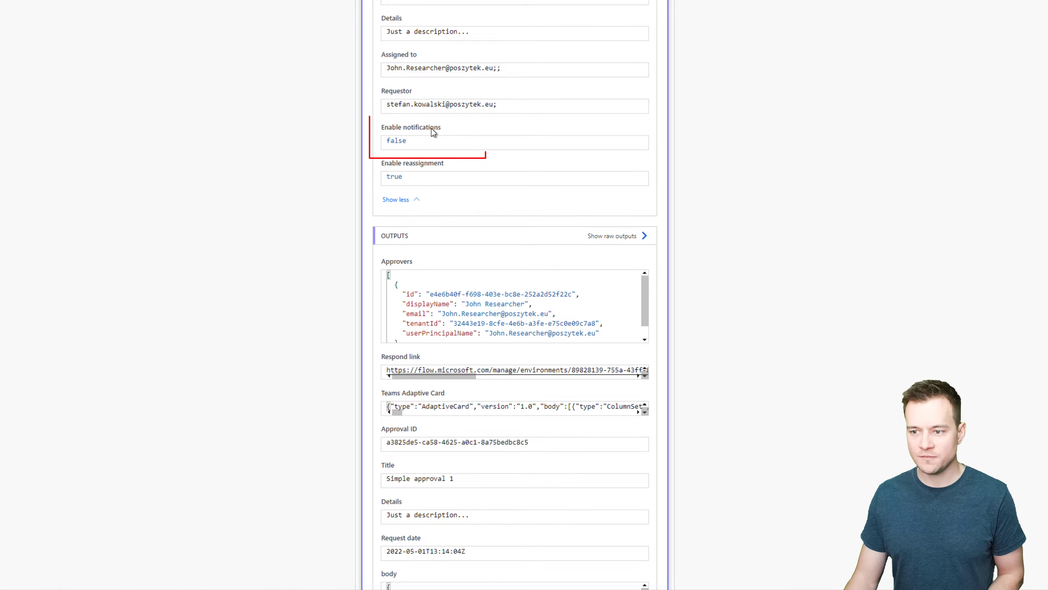
drag(431, 128, 387, 141)
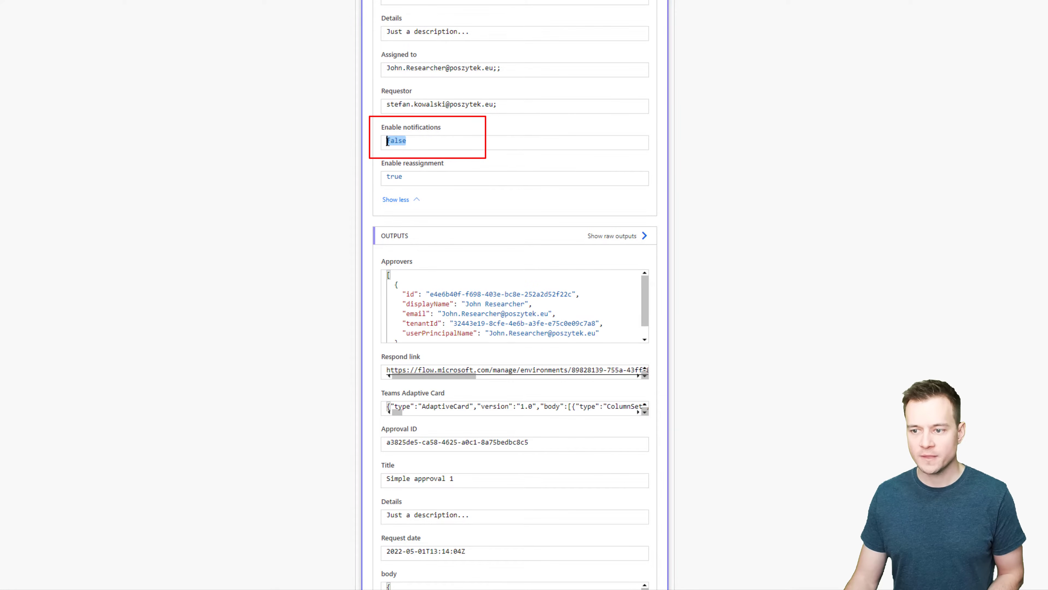
click(335, 142)
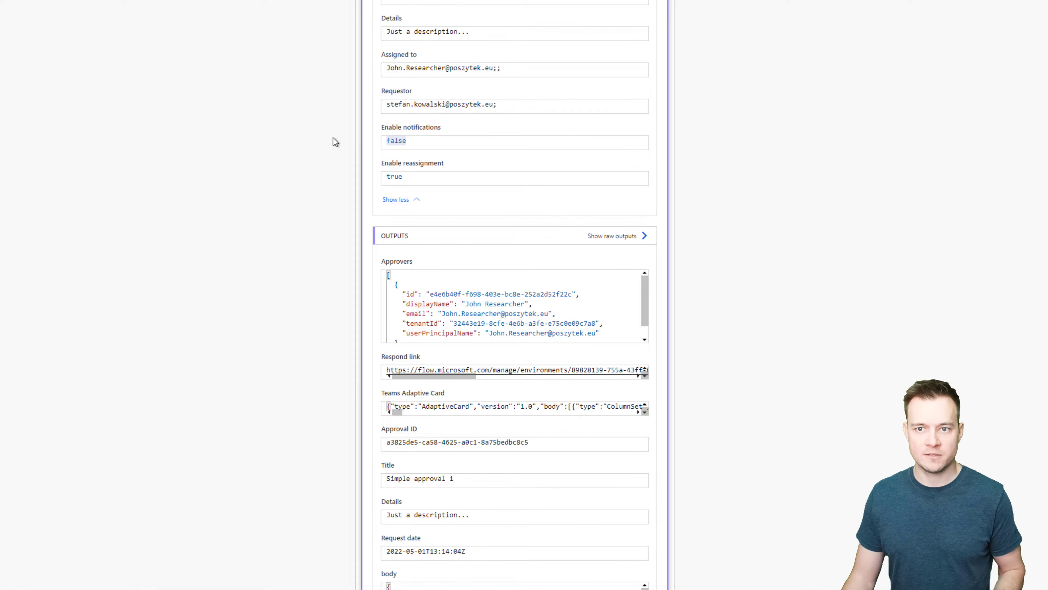
scroll(455, 92, up, 4)
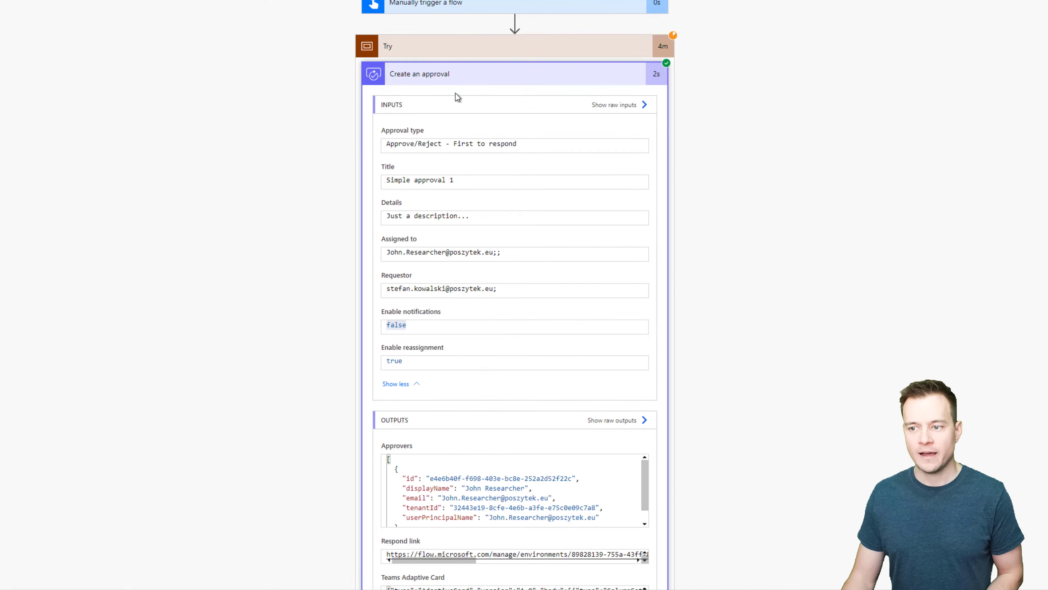
click(466, 82)
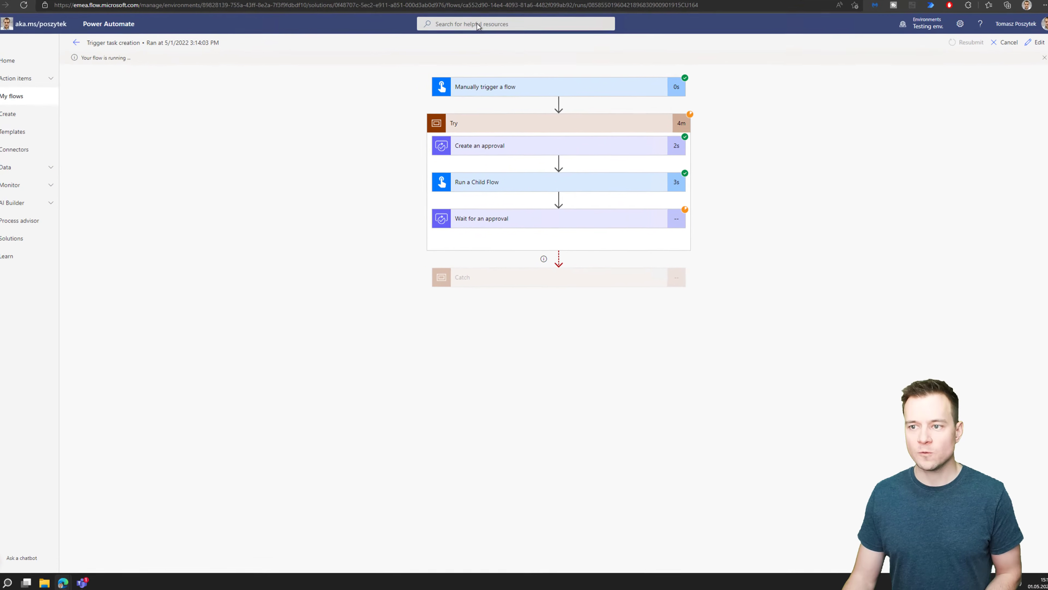
Approve the task from the new assignee's Outlook card with the comment "All good, thanks!" and check the completion details recorded on the card
click(458, 6)
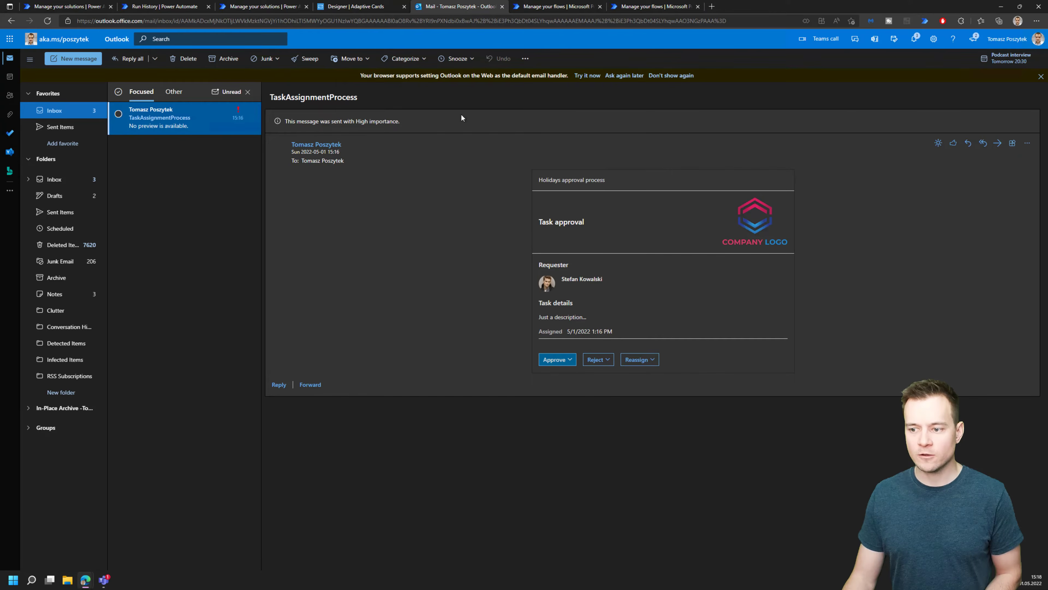
click(602, 368)
click(558, 361)
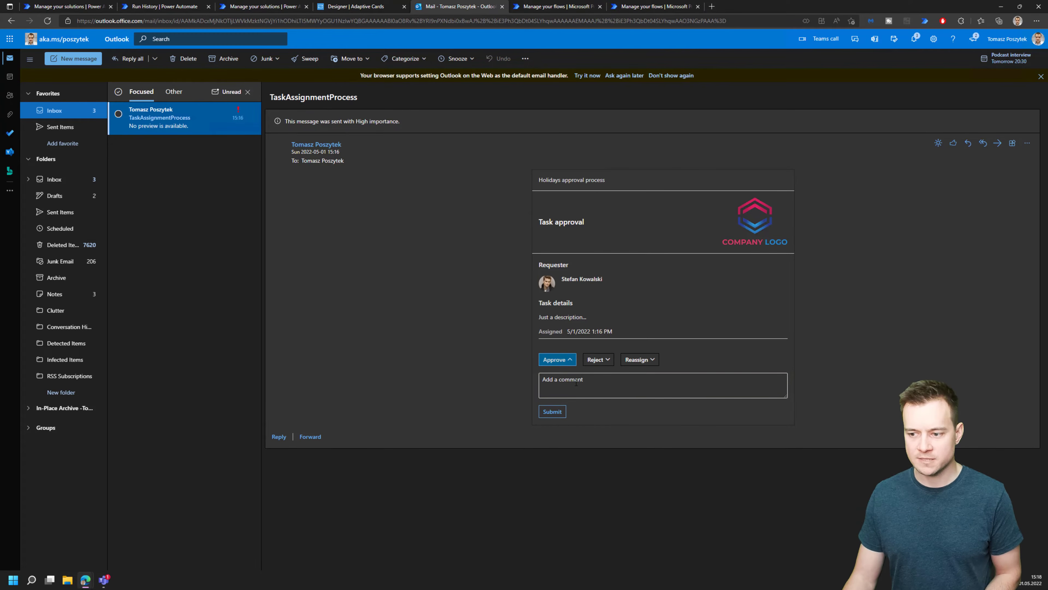
text(All go)
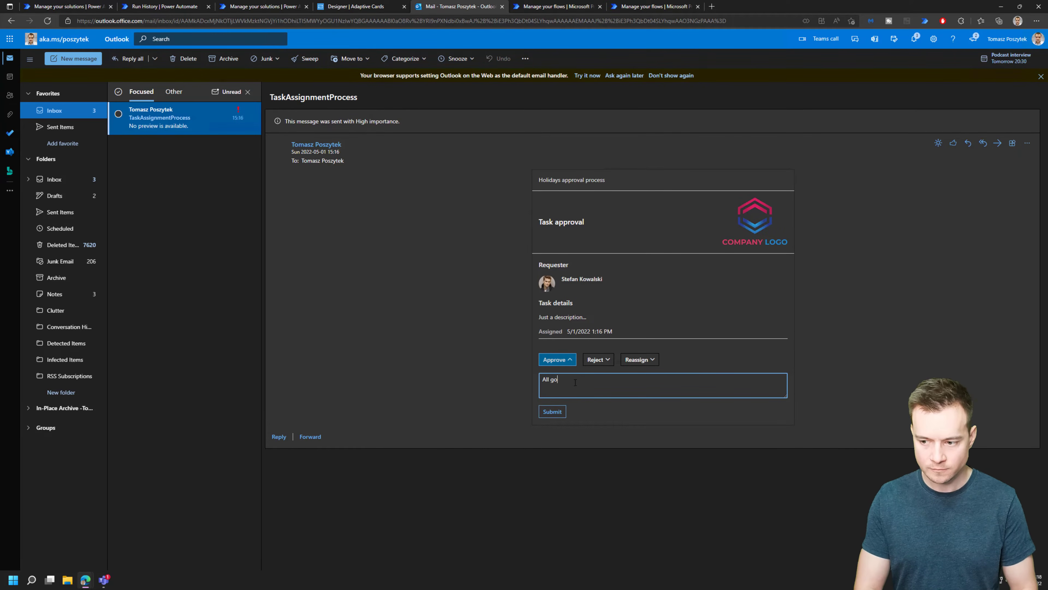
text(od, thanks!)
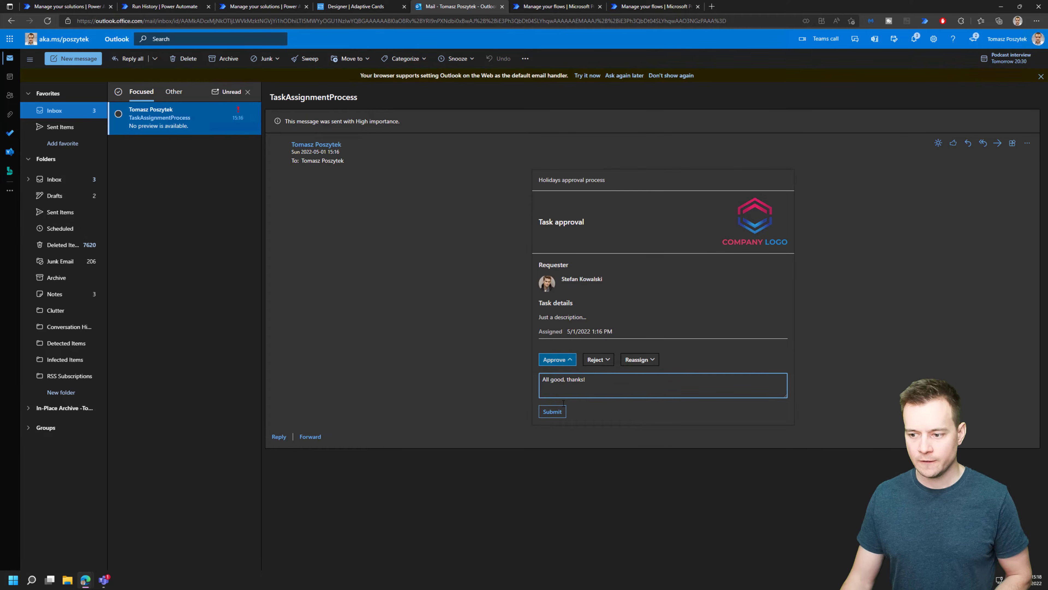
click(552, 411)
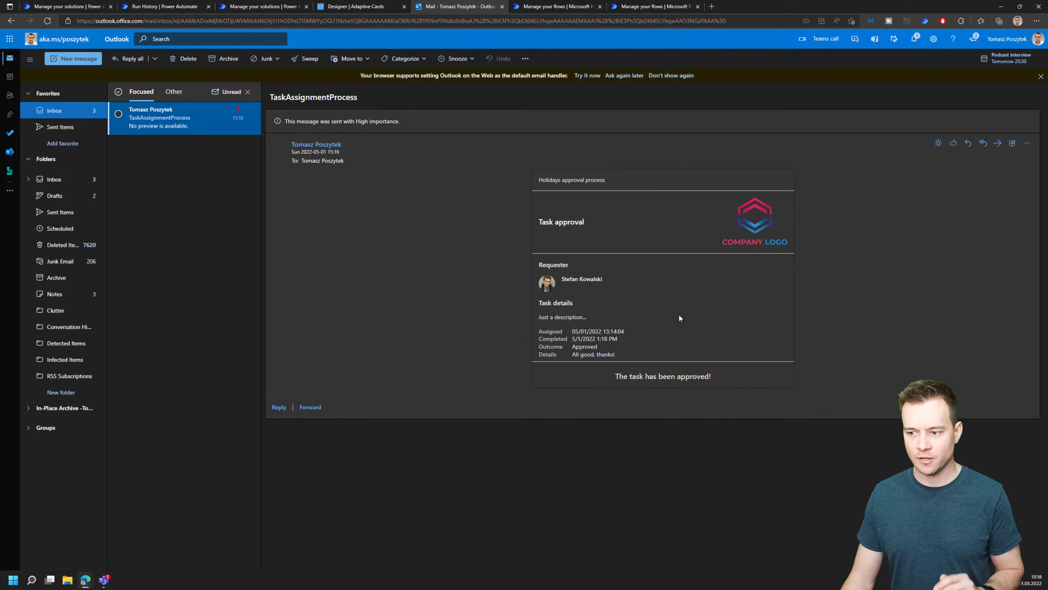
drag(537, 332, 618, 356)
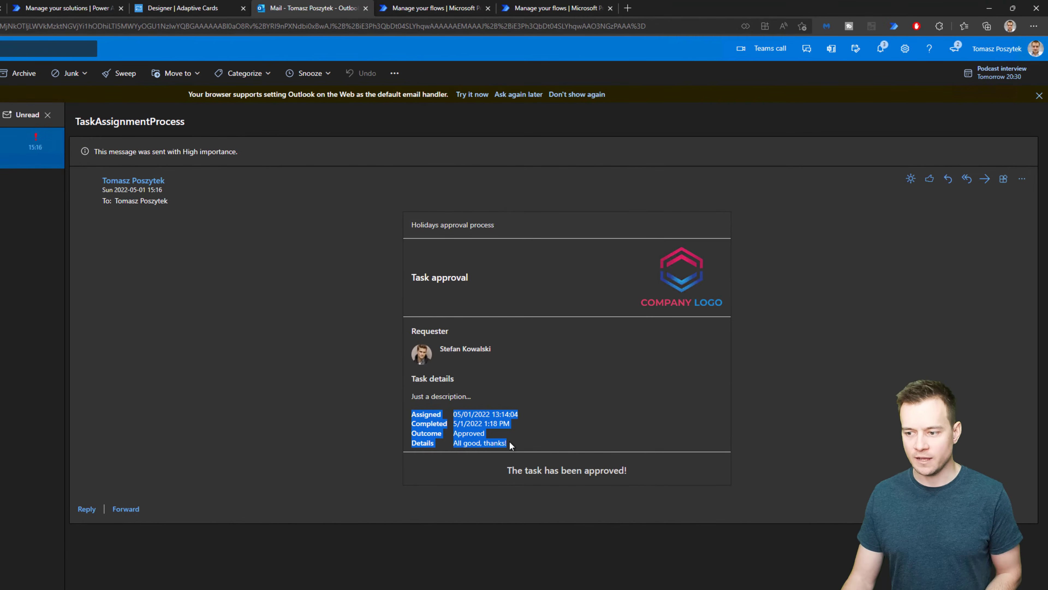
double_click(476, 437)
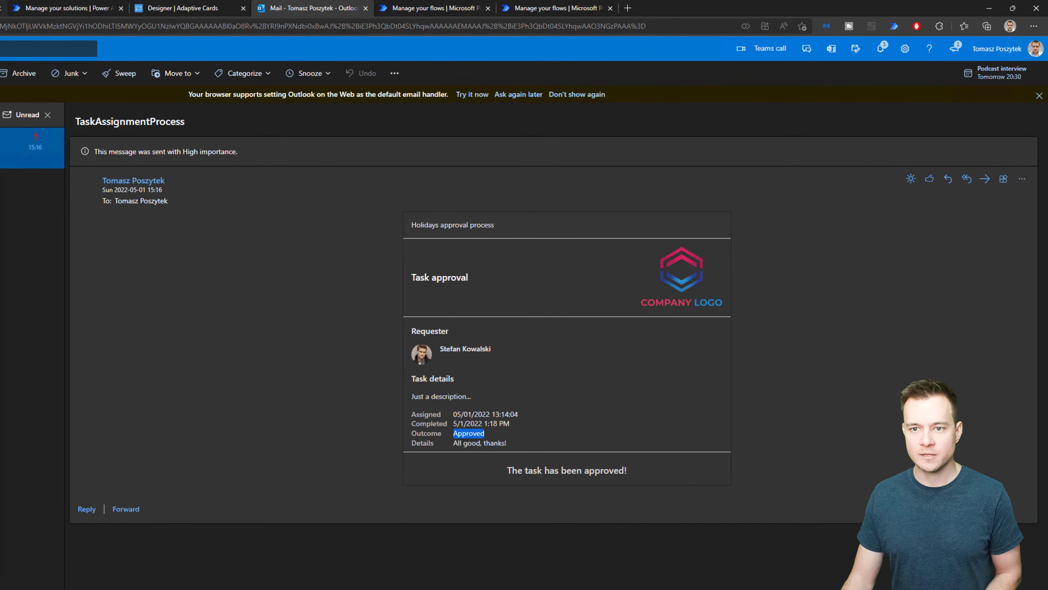
Return to the flow run and examine the Wait for an approval outputs: outcome, response summary and the responses in the body
key(ctrl+Tab)
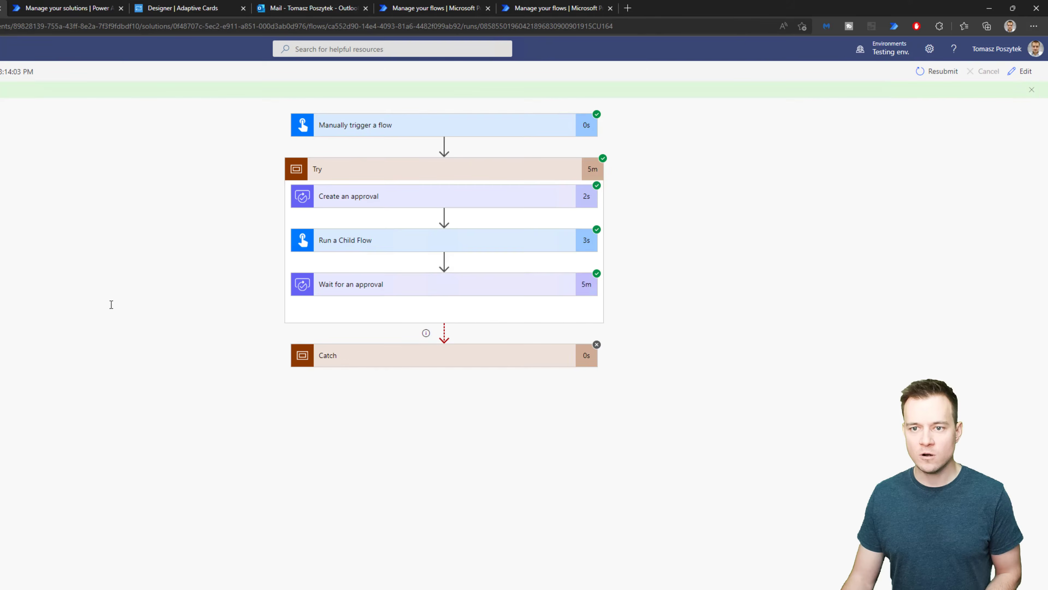
click(491, 292)
scroll(320, 329, down, 2)
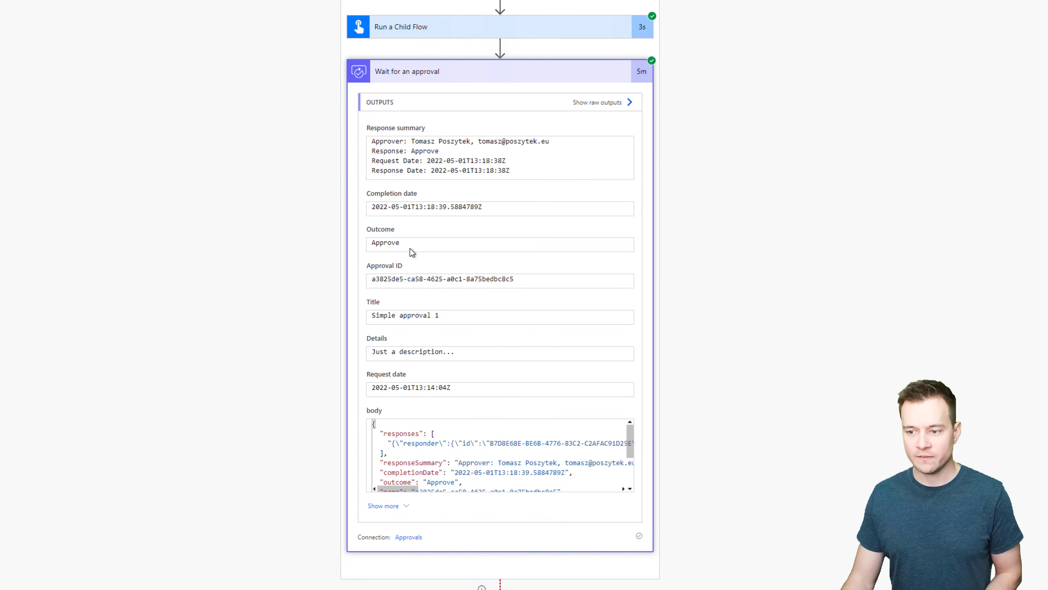
drag(400, 242, 363, 242)
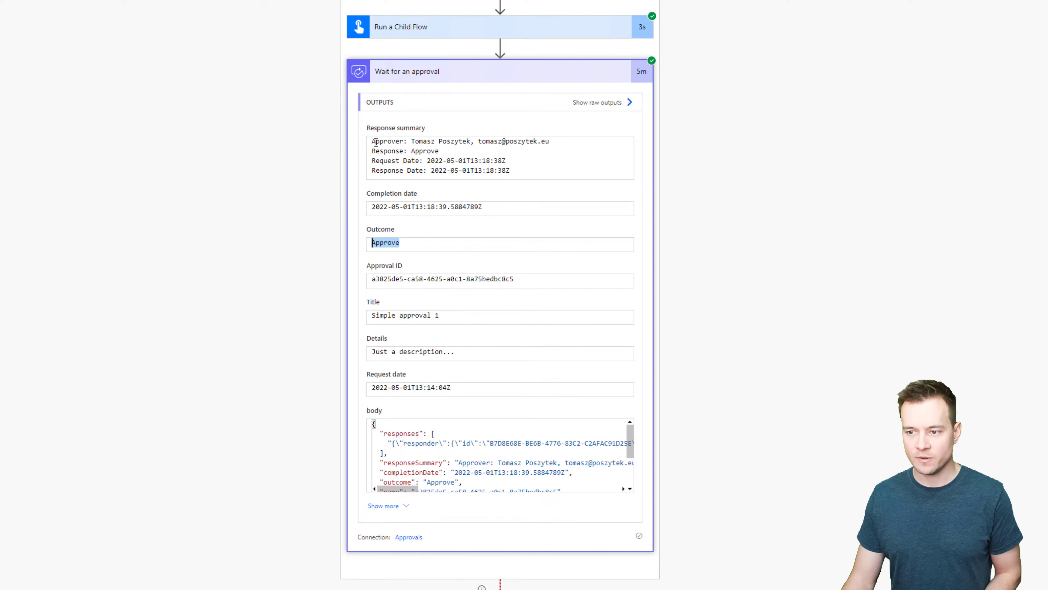
drag(372, 141, 502, 168)
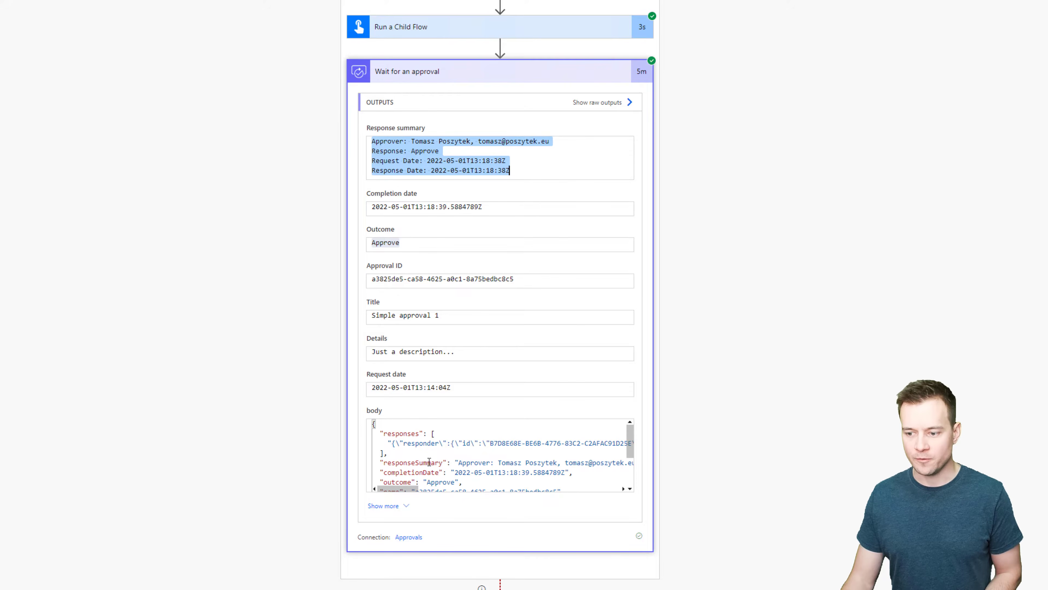
click(404, 491)
drag(416, 493, 620, 492)
drag(485, 444, 583, 453)
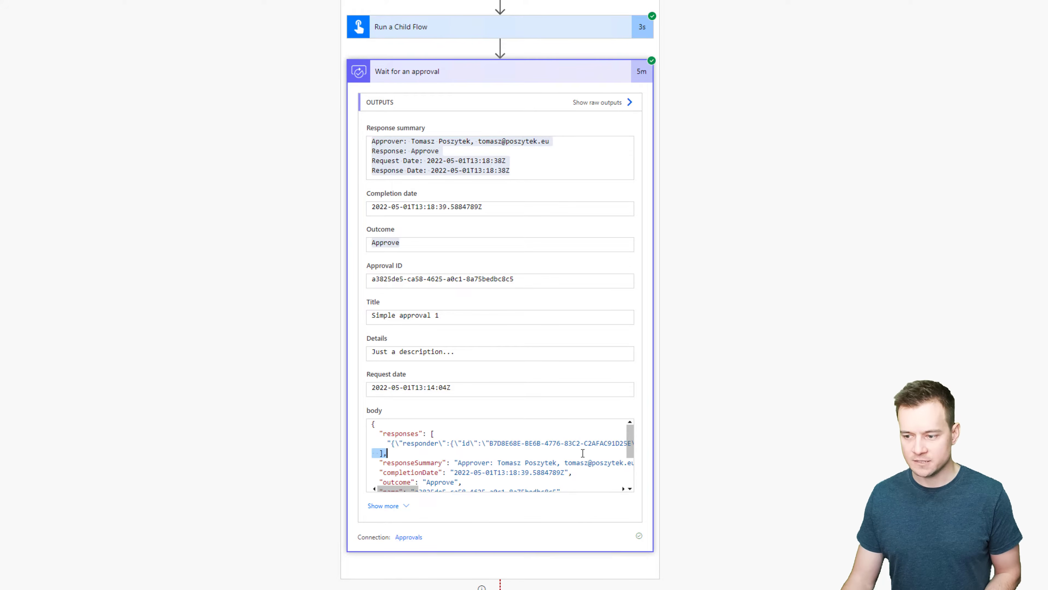
click(405, 437)
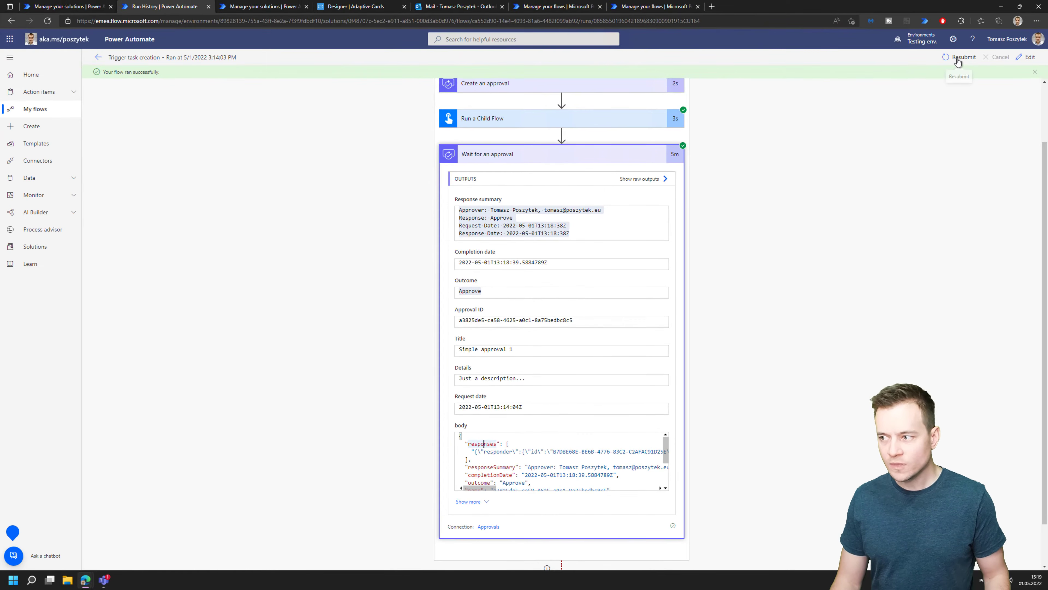
Resubmit the Trigger task creation flow run and confirm the resubmission
click(958, 62)
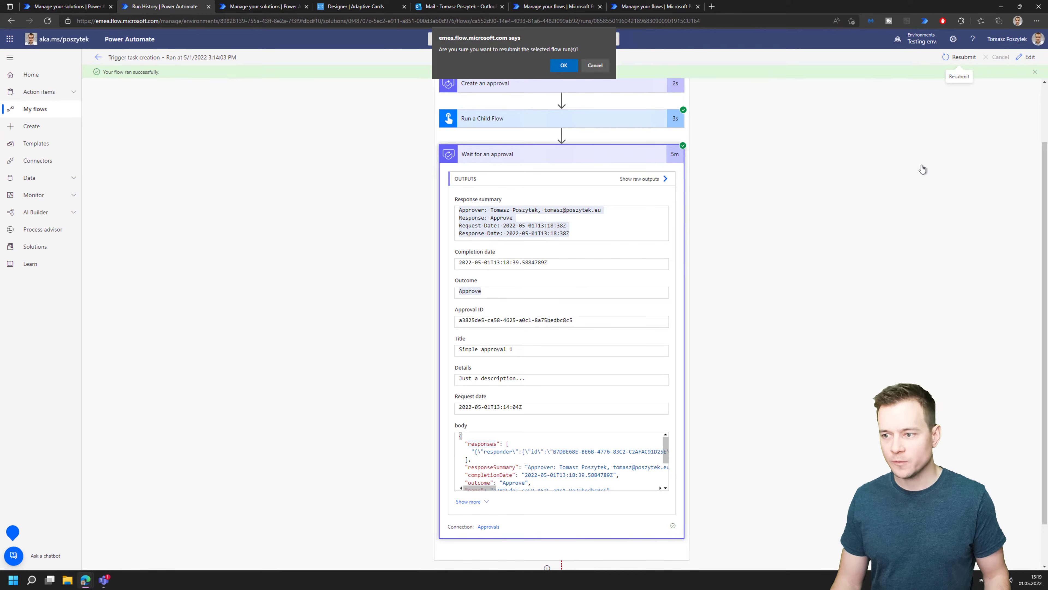
click(564, 65)
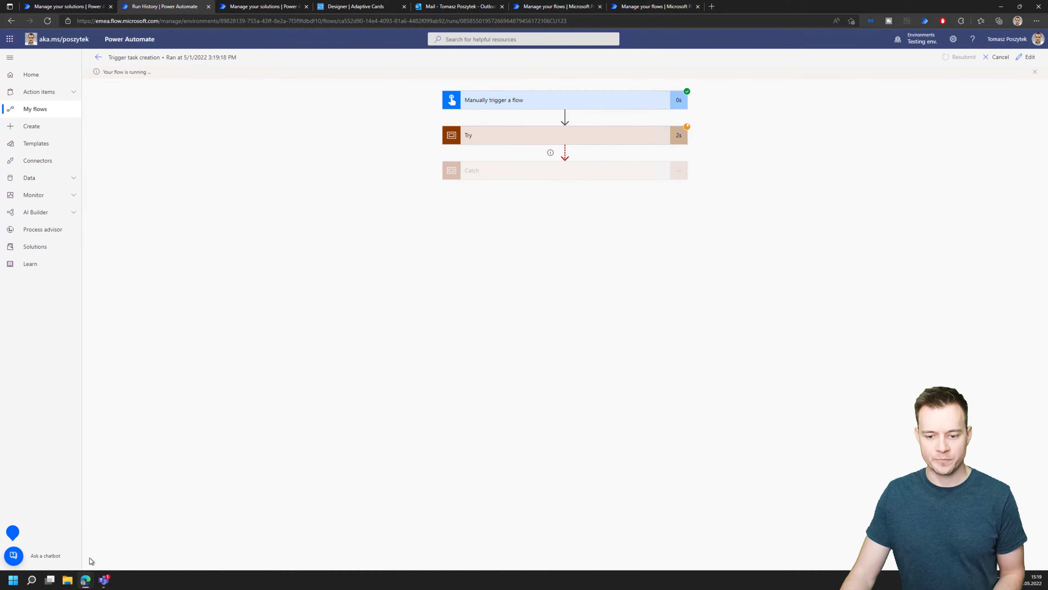
Switch to the original assignee's InPrivate window and open Microsoft Teams in a new tab
mouse_move(84, 588)
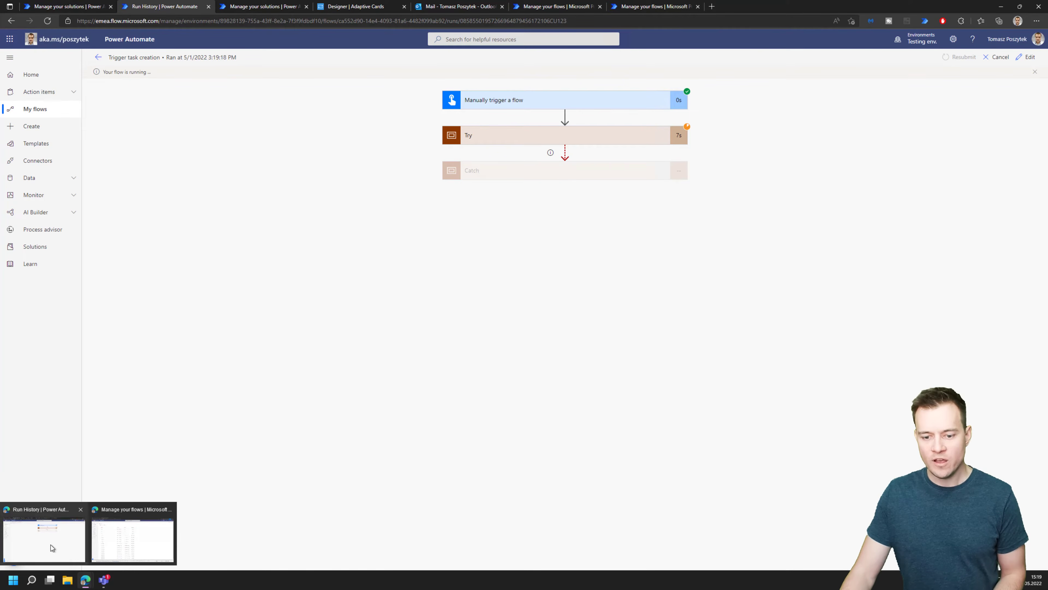
click(86, 580)
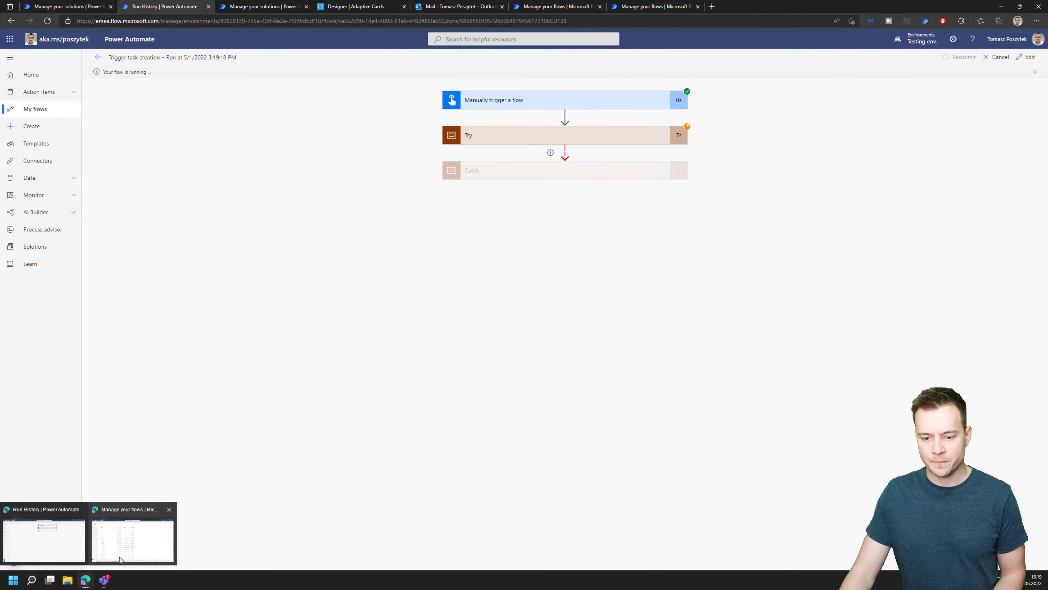
click(133, 533)
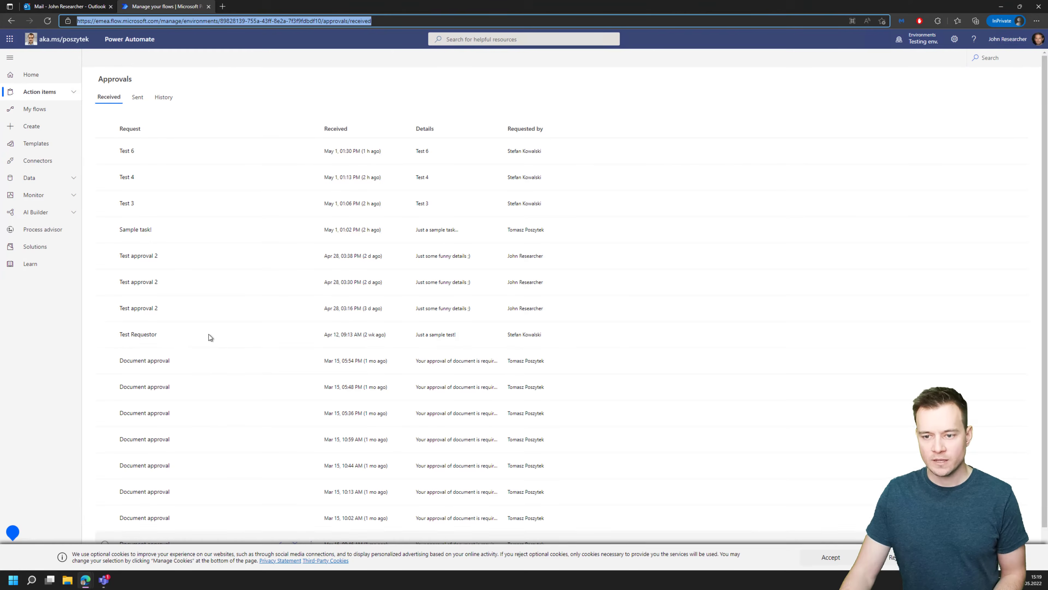
click(223, 7)
text(teams)
key(Return)
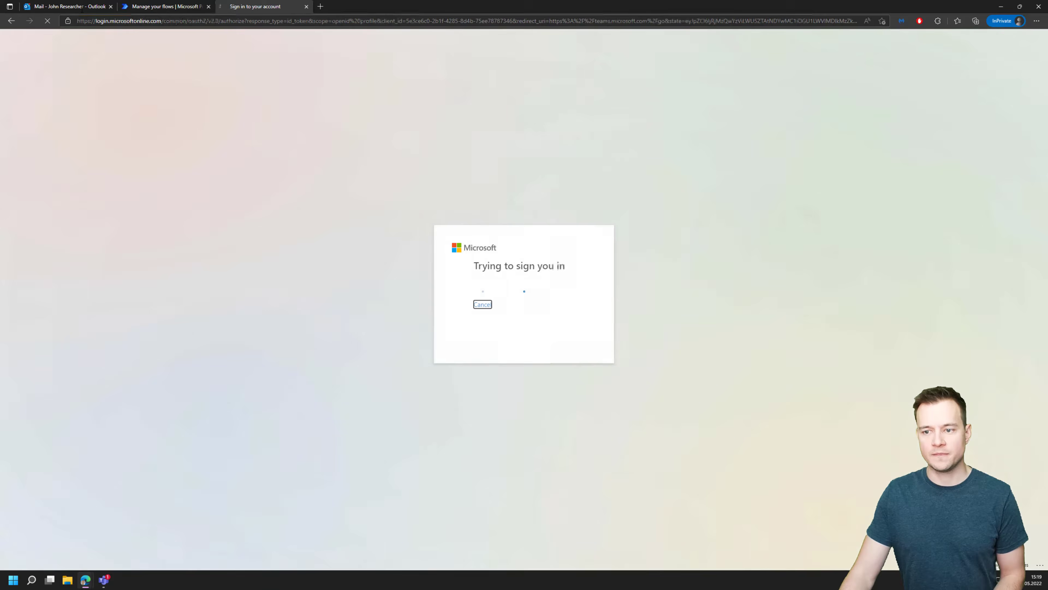
Check the newest TaskAssignmentProcess email and its approval card in Outlook, and return to Teams
click(82, 7)
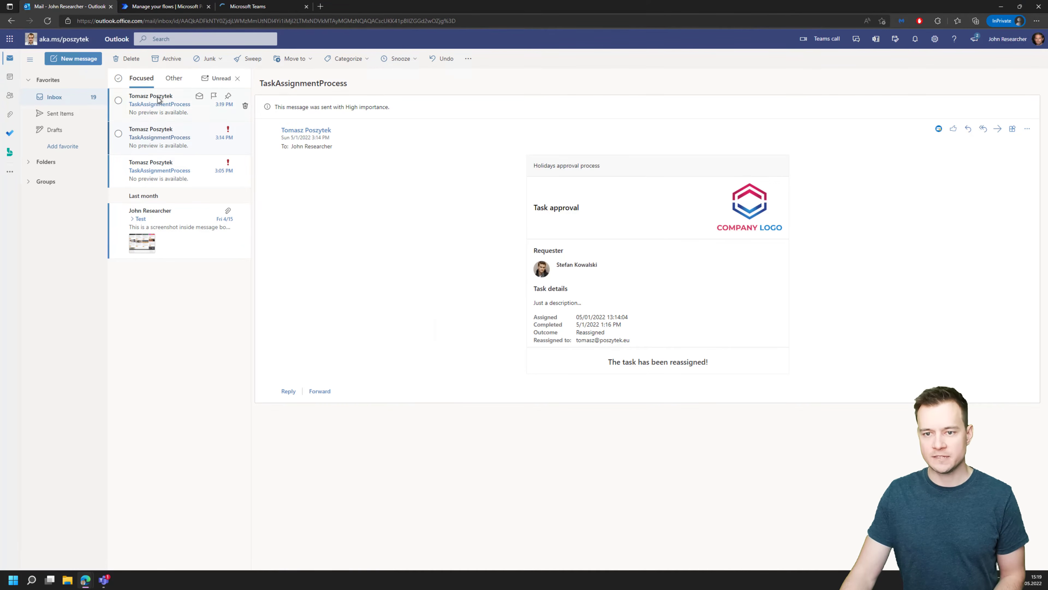
click(218, 112)
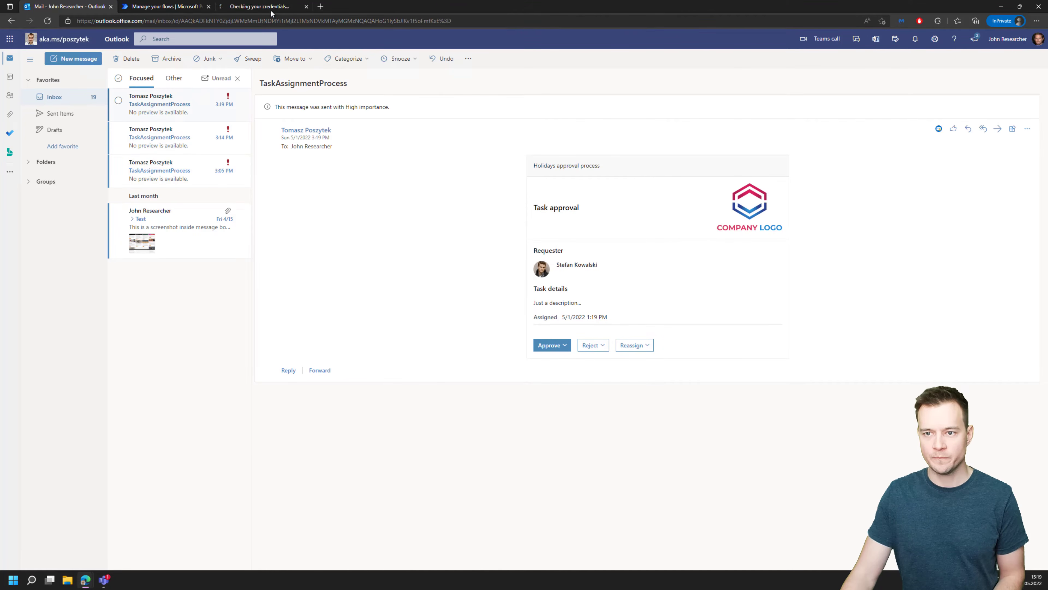
click(264, 6)
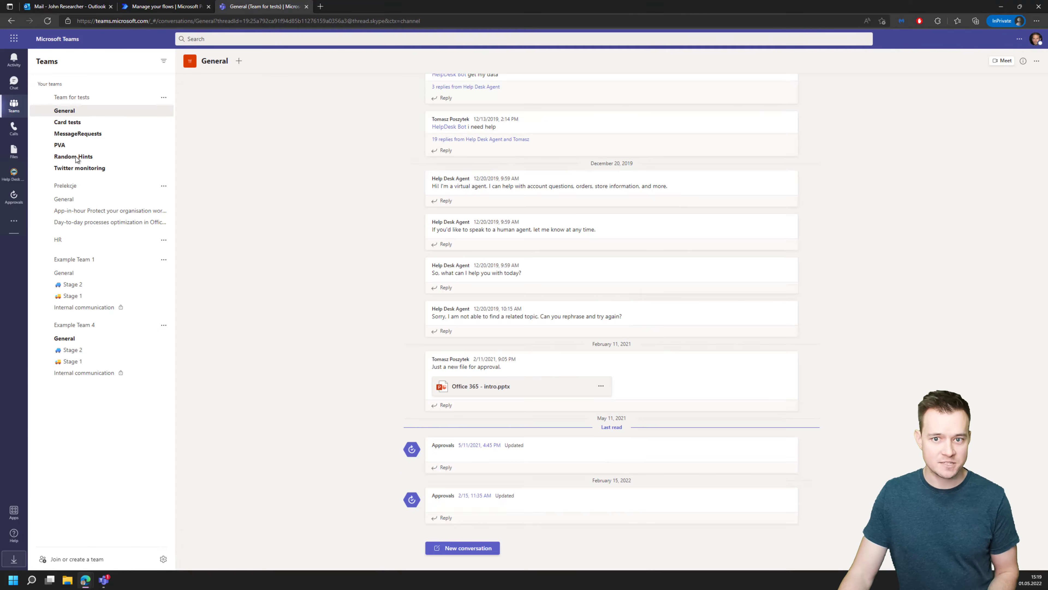
Open the Power Automate chat in Teams, dismiss the settings tip and bring the latest task approval card into focus
click(16, 86)
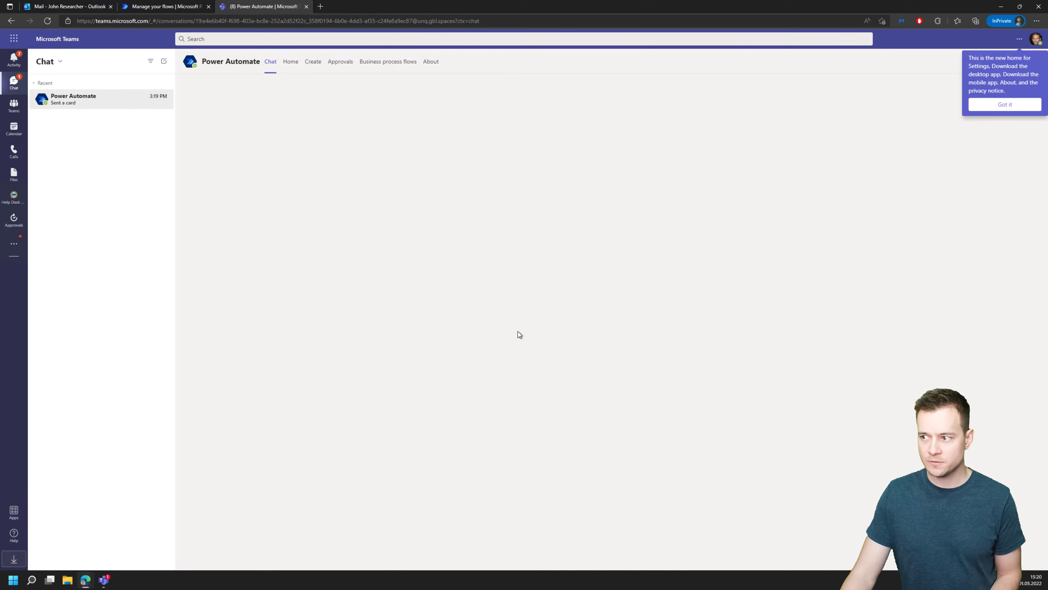
click(999, 105)
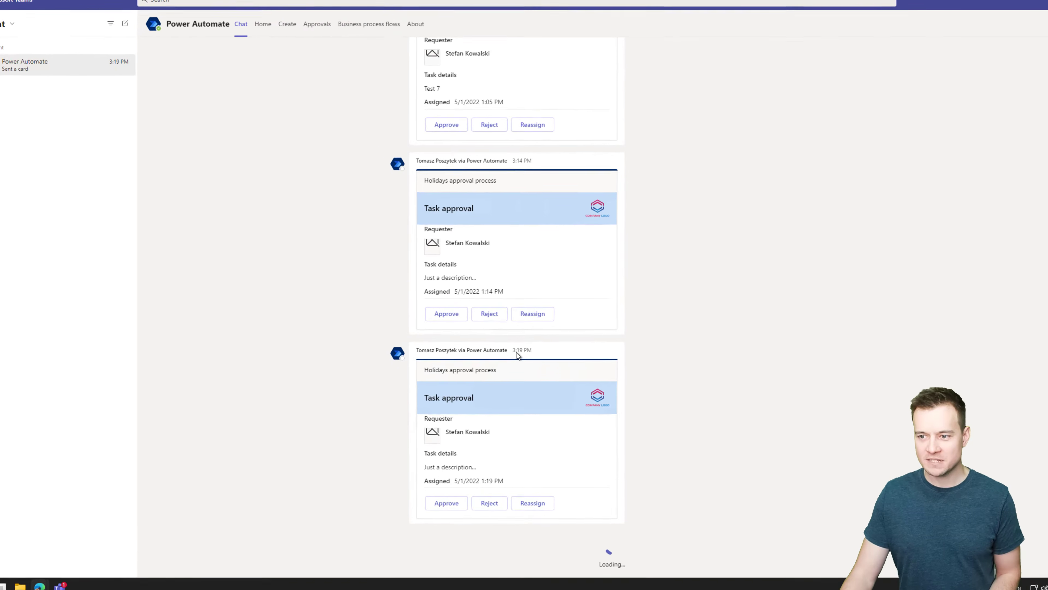
click(723, 435)
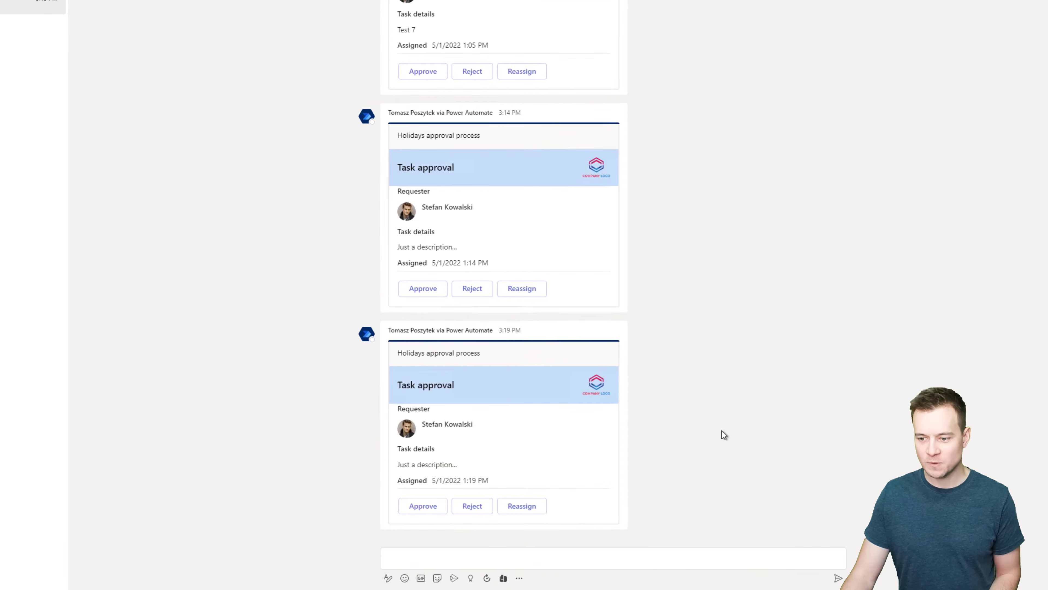
Try the Reassign form on the latest Teams card by searching for a new assignee, and try its Approve comment form
click(521, 511)
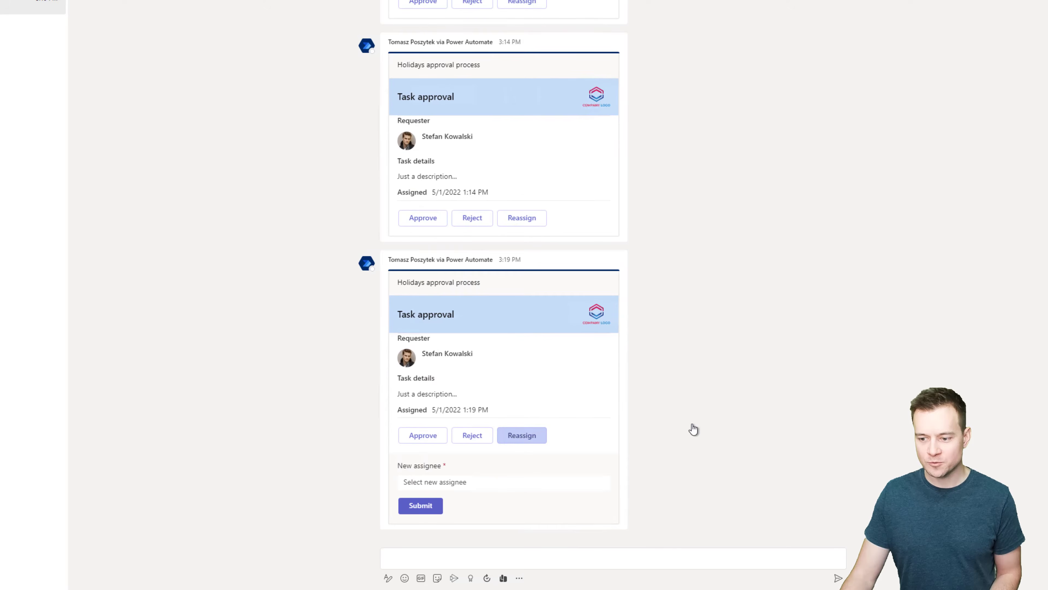
click(503, 487)
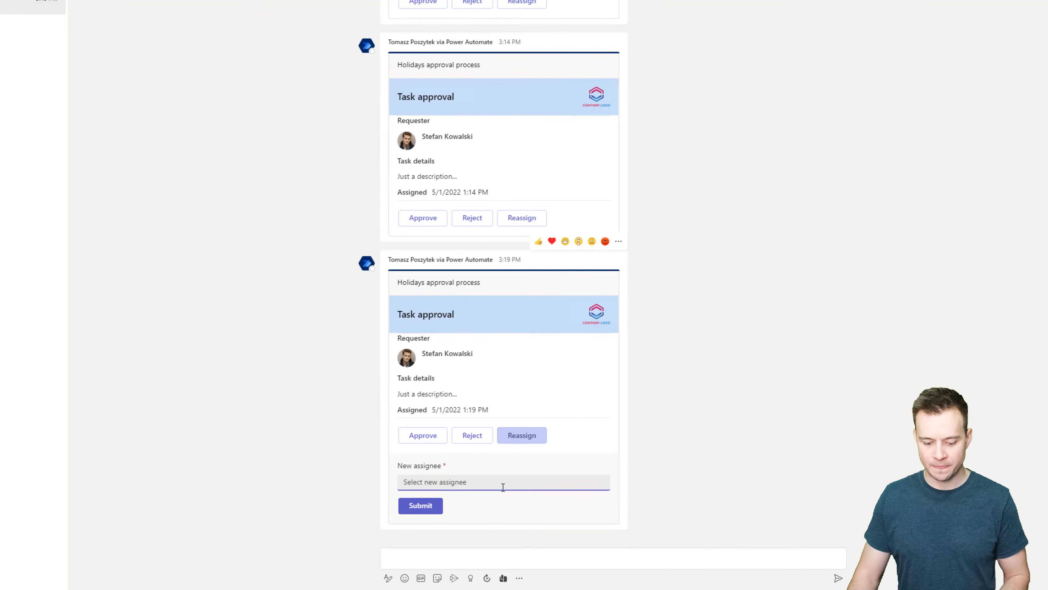
text(tomasz@)
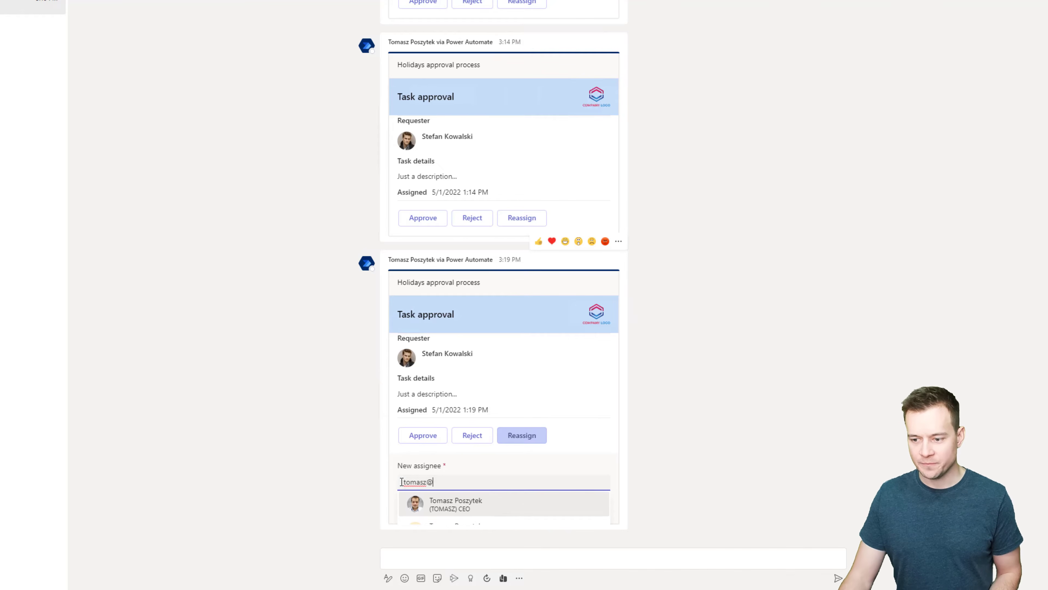
drag(401, 481, 434, 482)
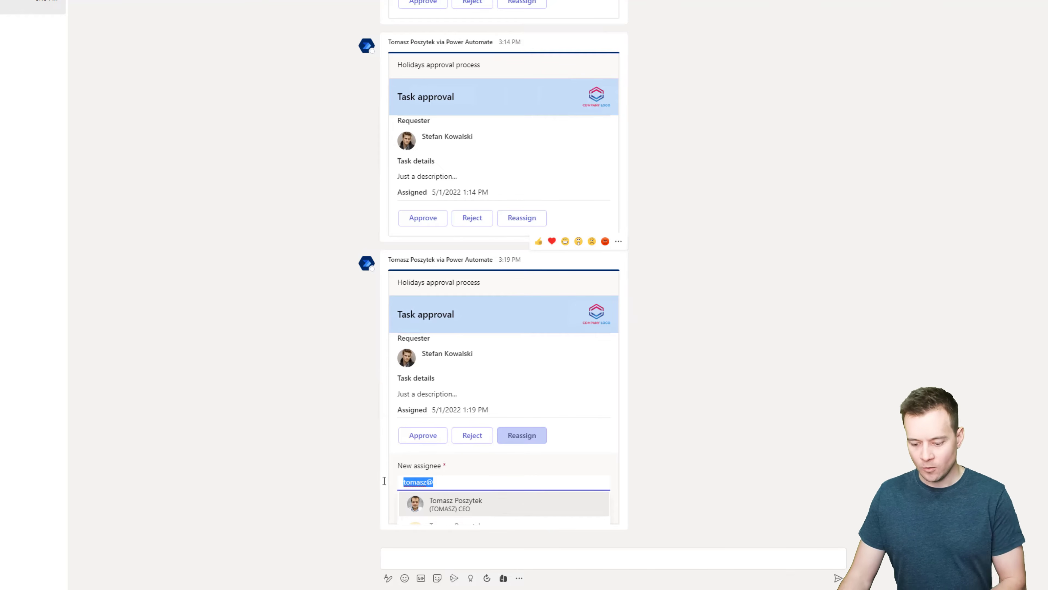
click(422, 435)
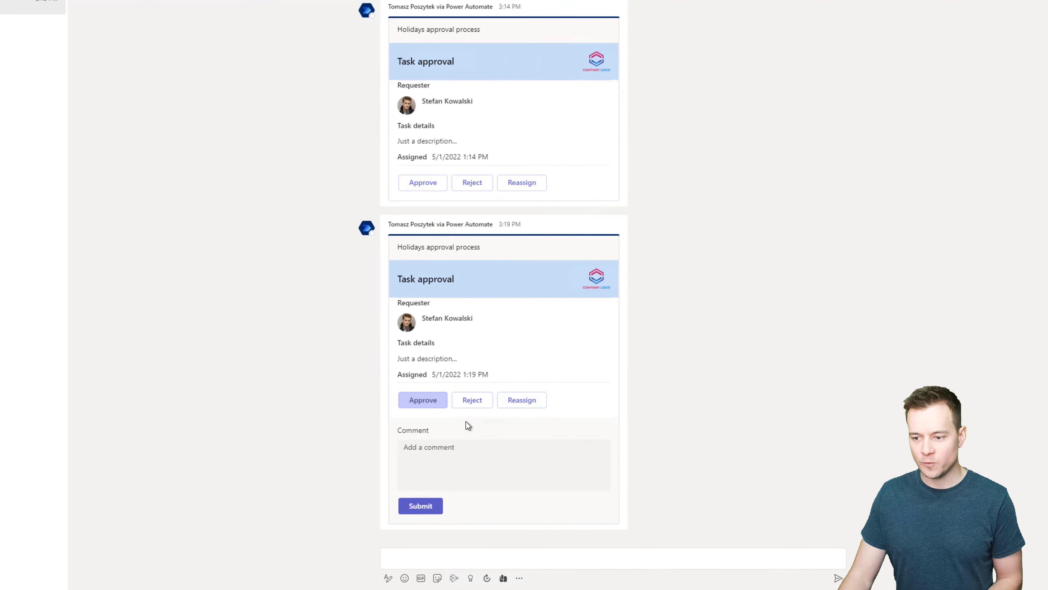
click(470, 453)
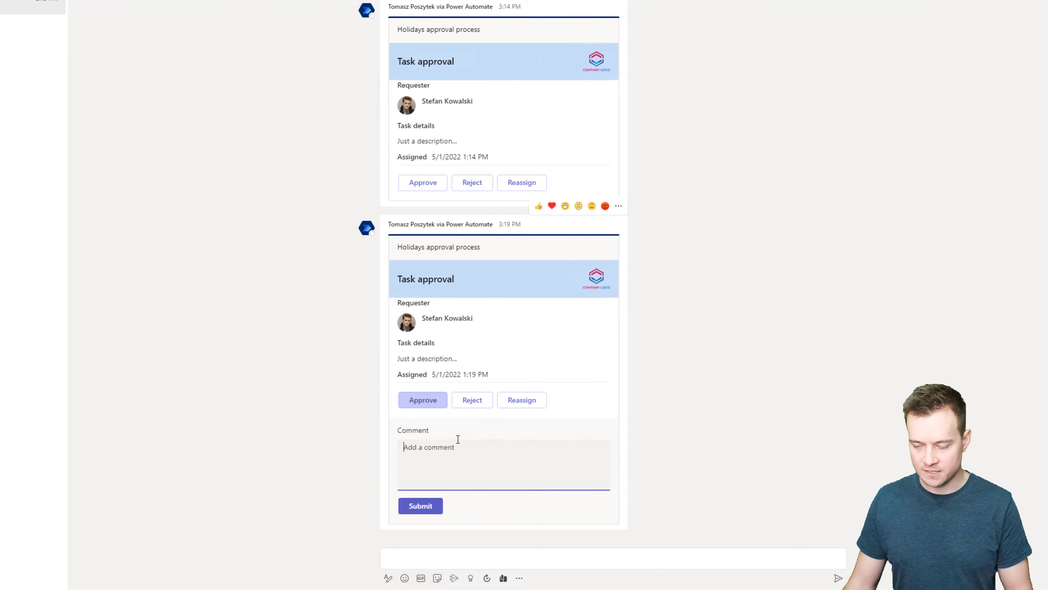
Reject the latest task from its Teams card with the comment "No days left and have to reject :( Sorry!" and read the confirmation message
click(471, 400)
click(451, 453)
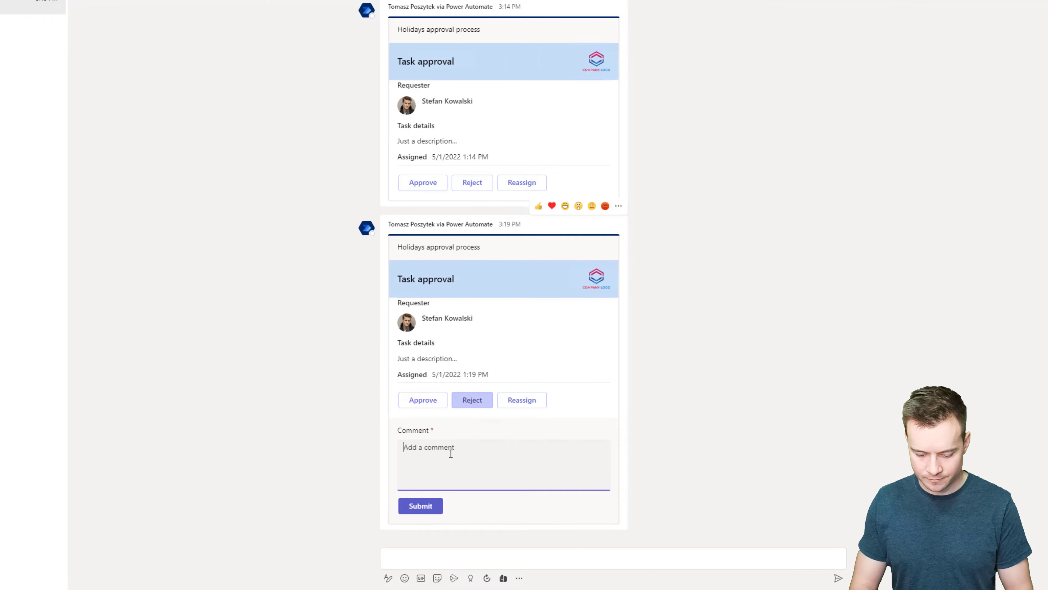
text(I dislike)
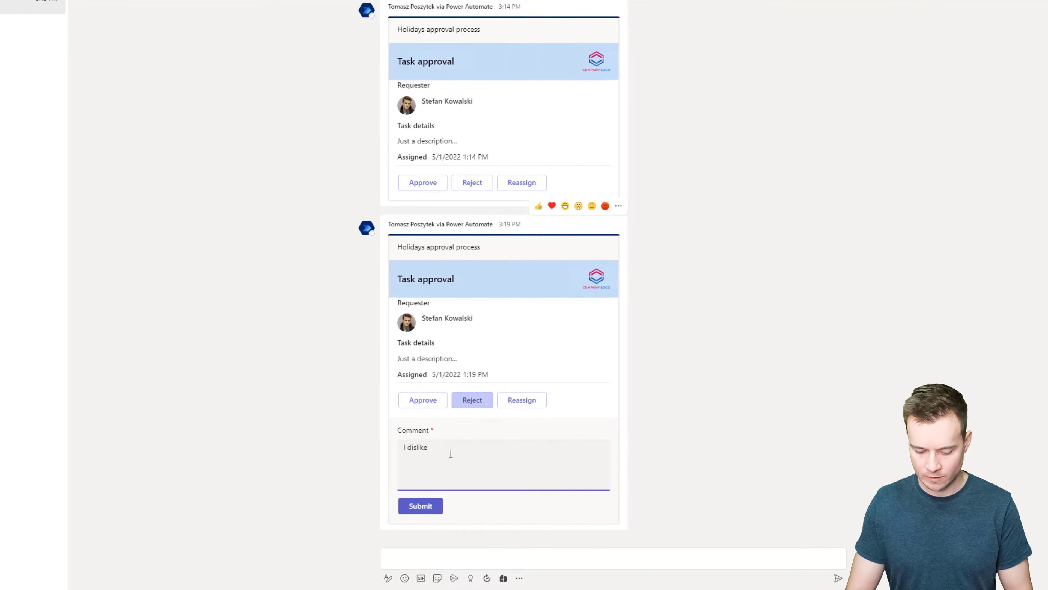
key(Return)
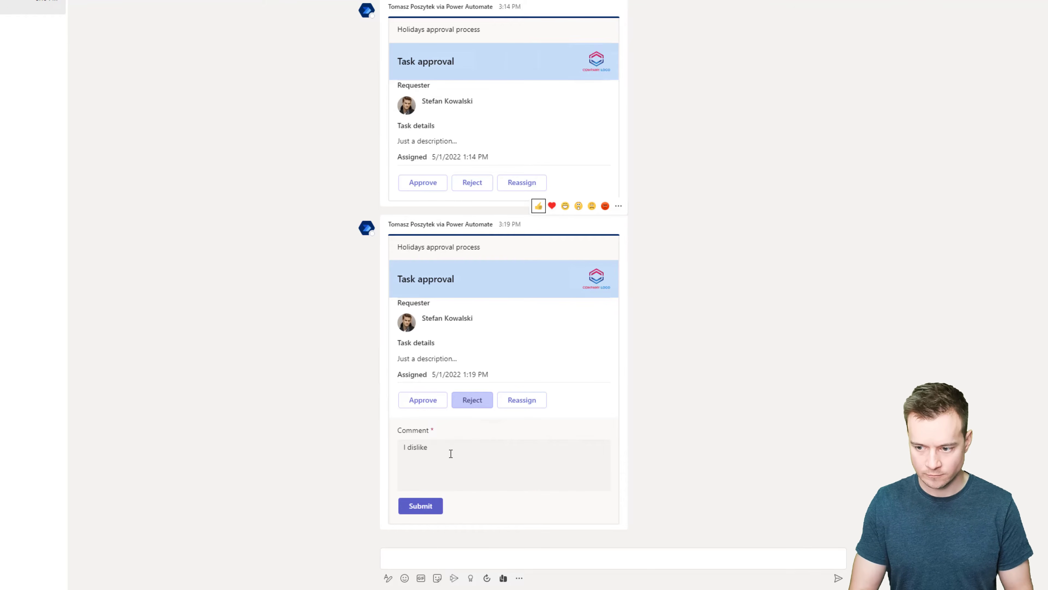
key(Return)
click(463, 508)
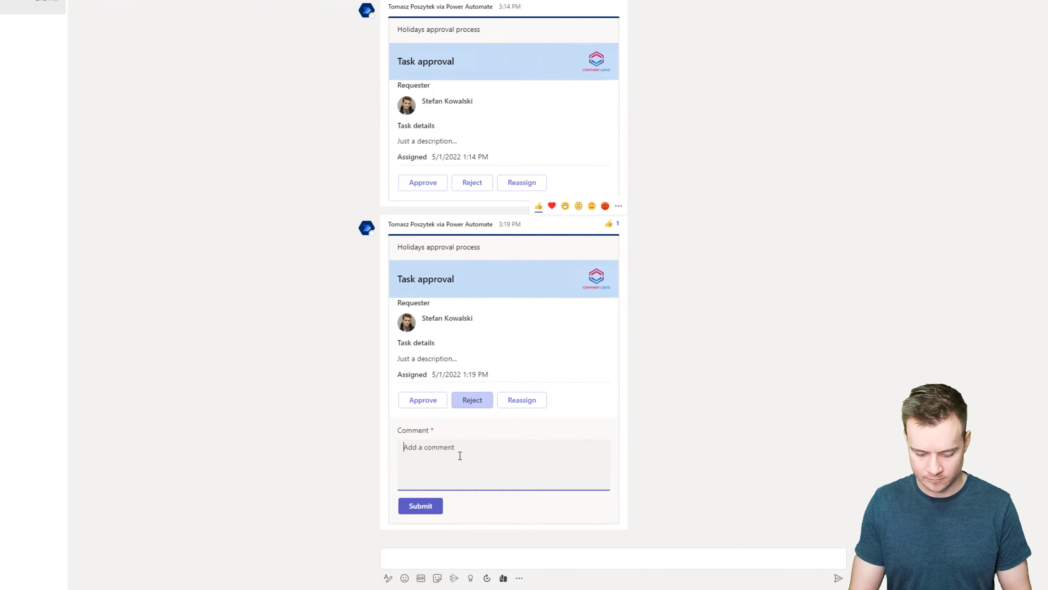
text(No days left)
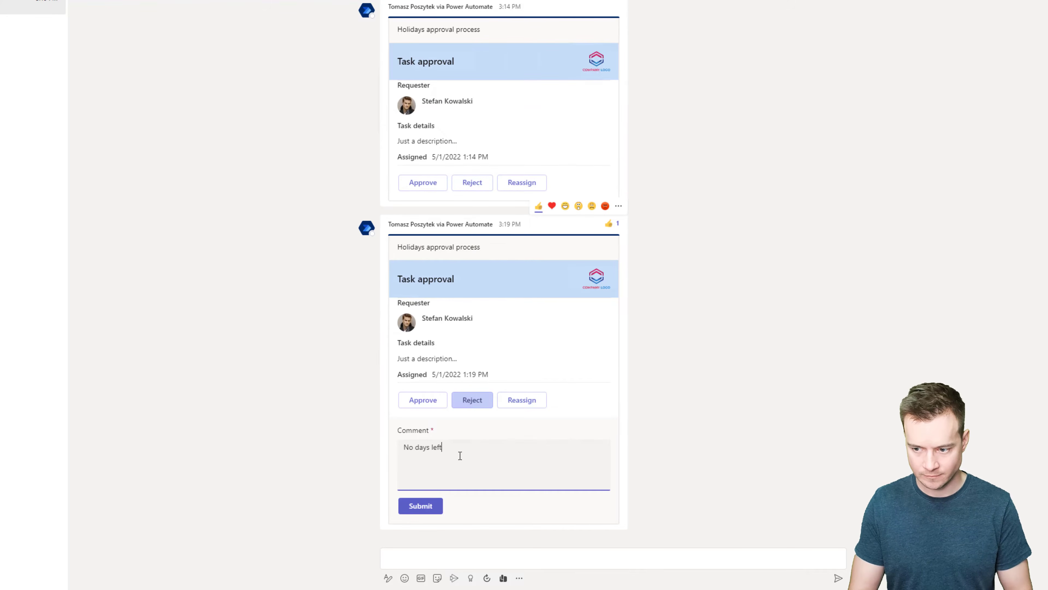
text( and have to reject)
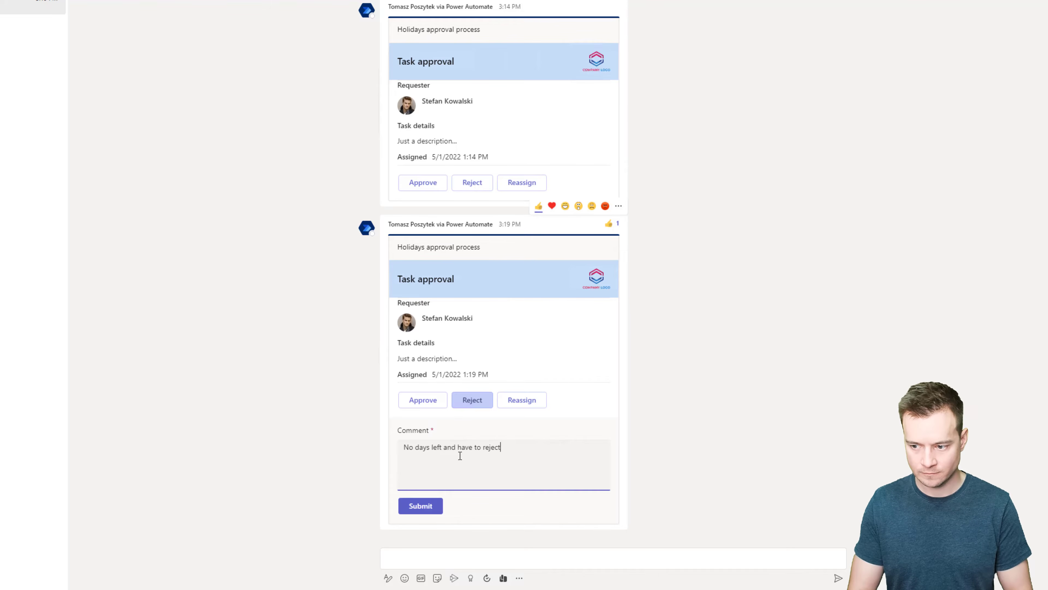
text( :( Sor)
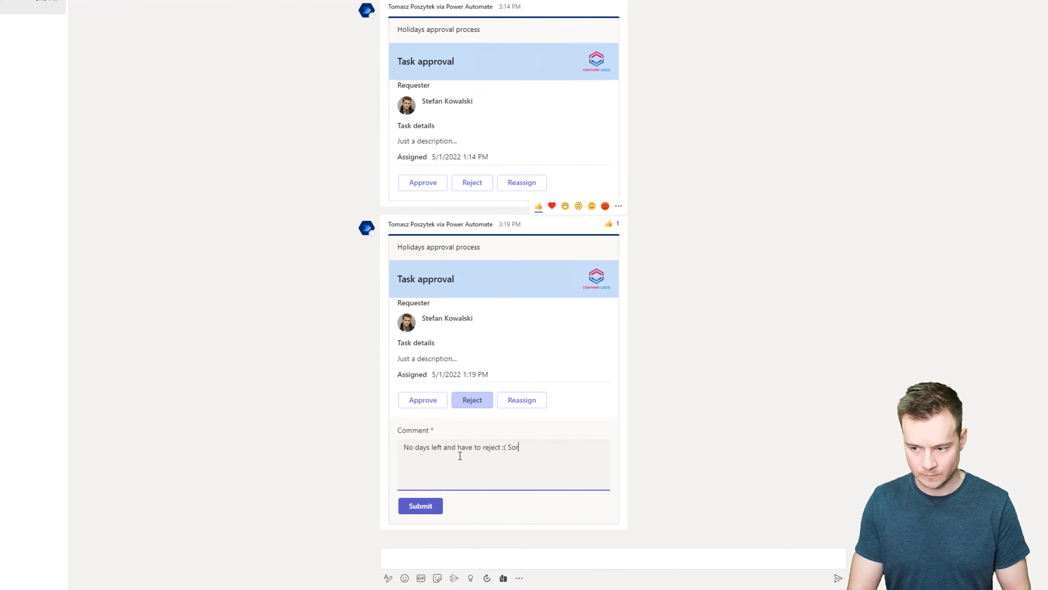
text(ry!)
click(433, 508)
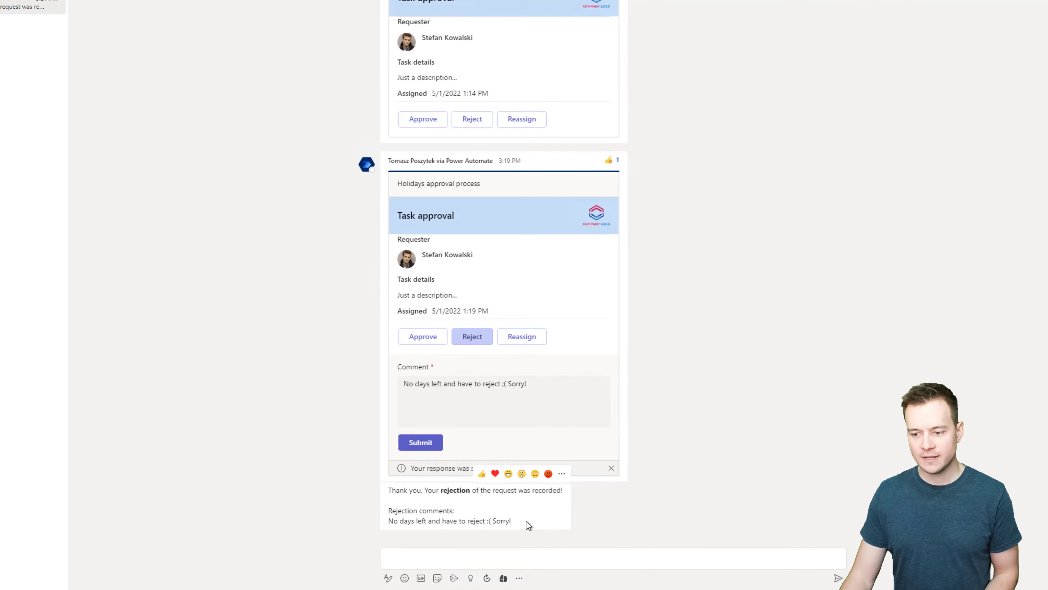
drag(526, 524, 389, 490)
click(389, 490)
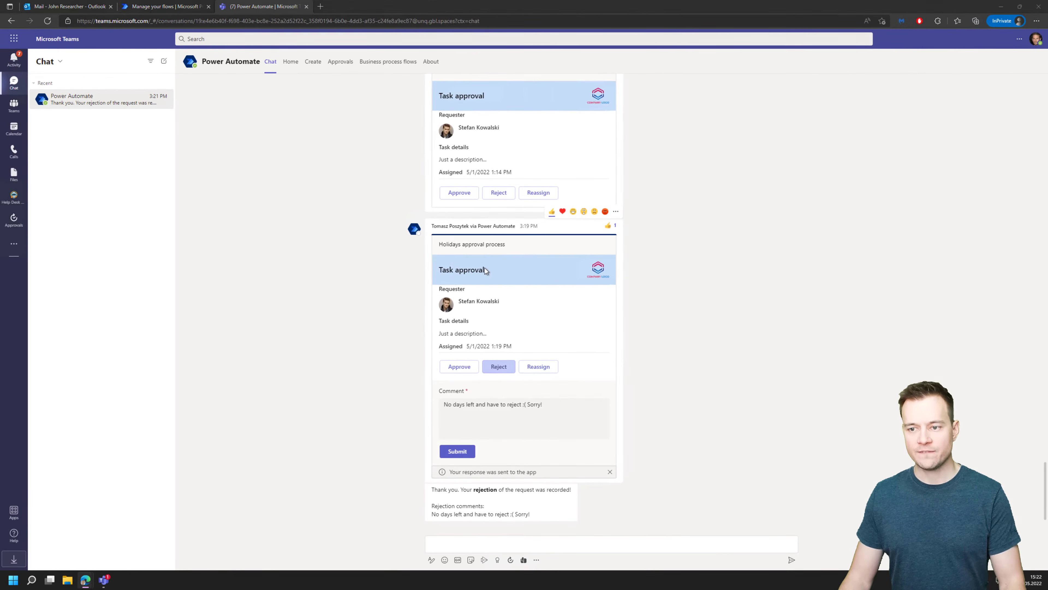
Switch to the Trigger task creation run, expand the Try scope and examine the outcome in the Wait for an approval outputs
key(alt+Tab)
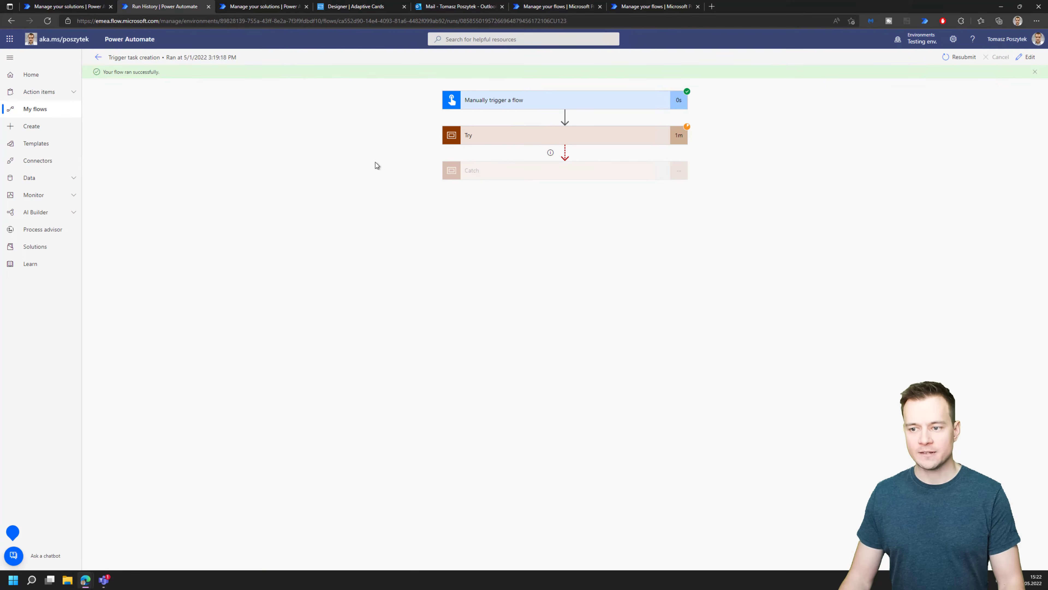
click(514, 143)
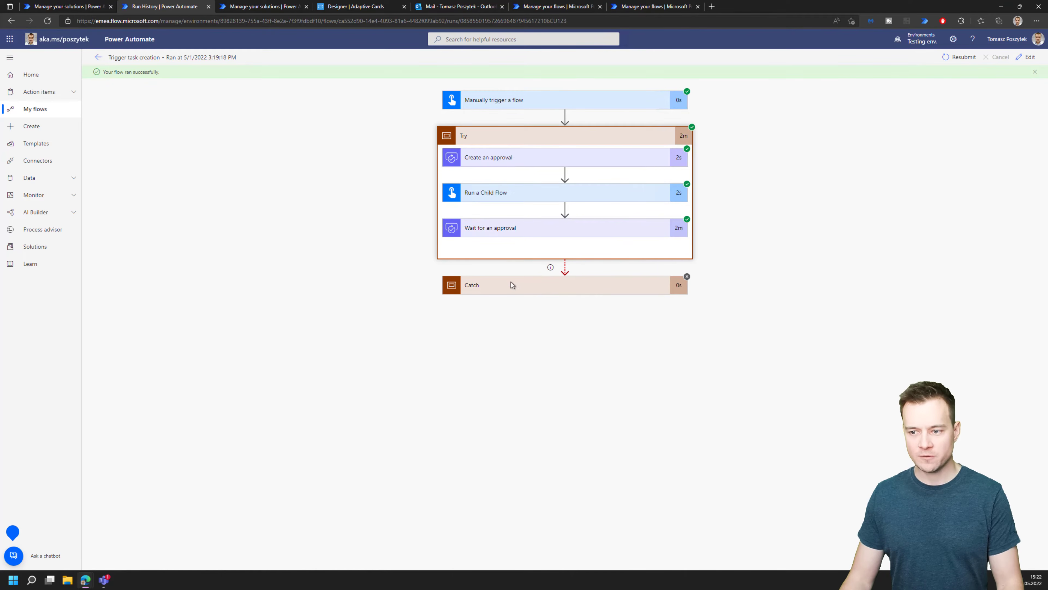
click(519, 200)
click(520, 201)
click(519, 227)
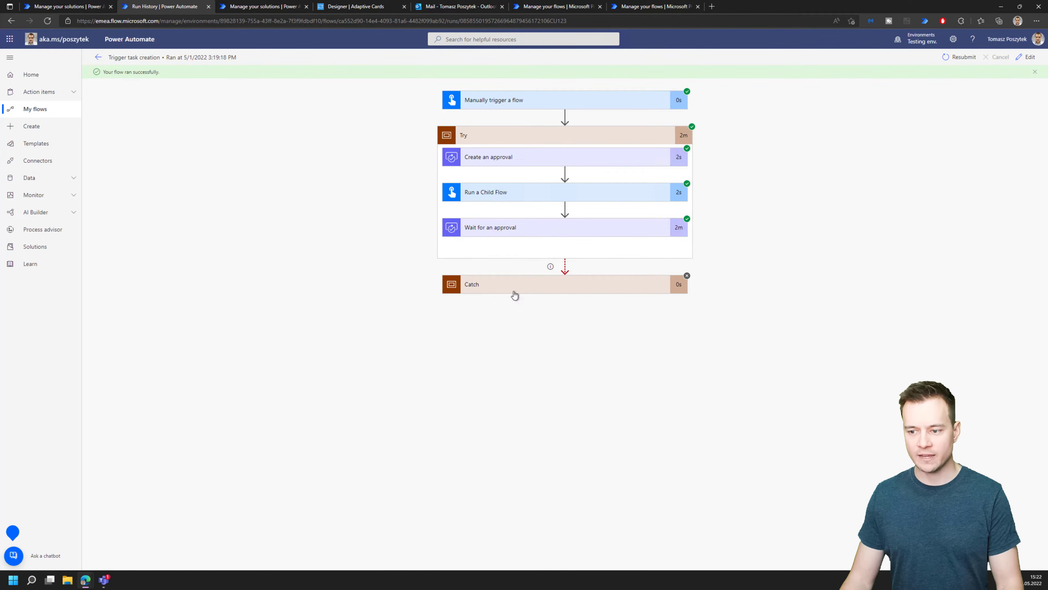
drag(478, 365, 460, 364)
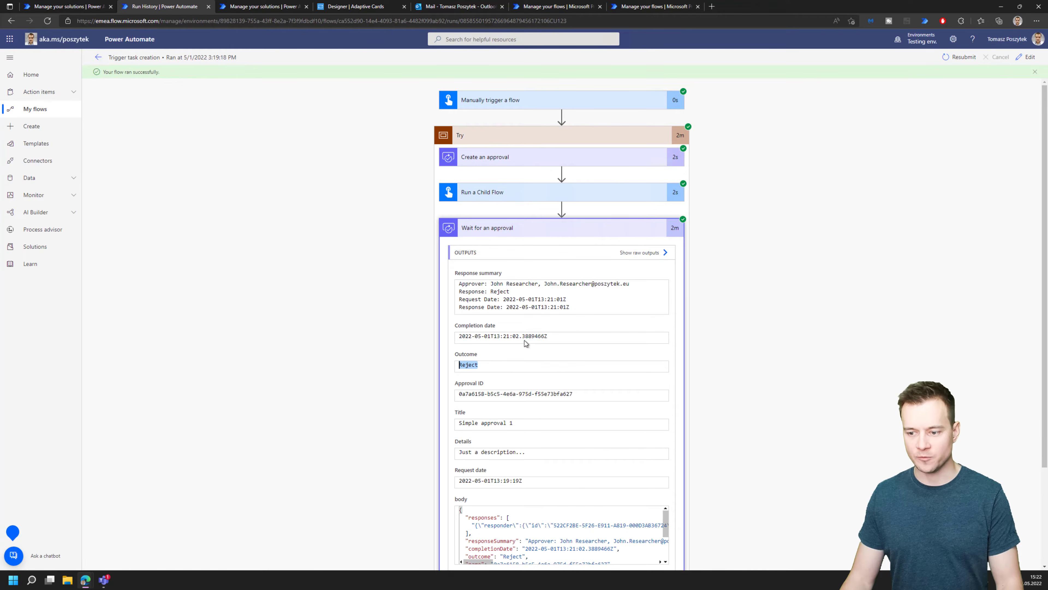
Switch to the original assignee's Outlook, reload the 3:19 PM TaskAssignmentProcess email and check the outcome shown on its card
key(alt+Tab)
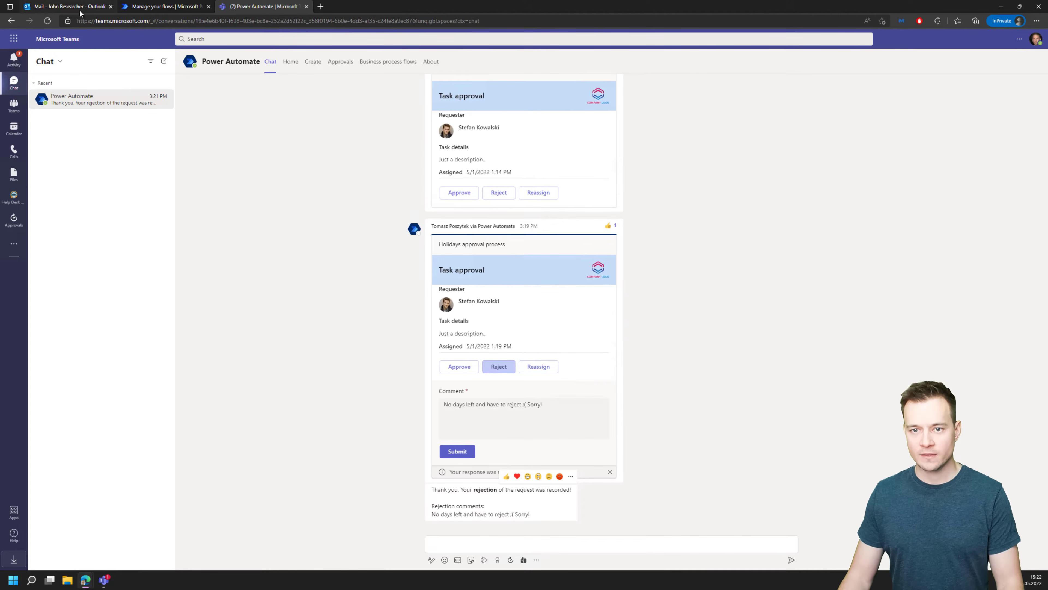
click(79, 11)
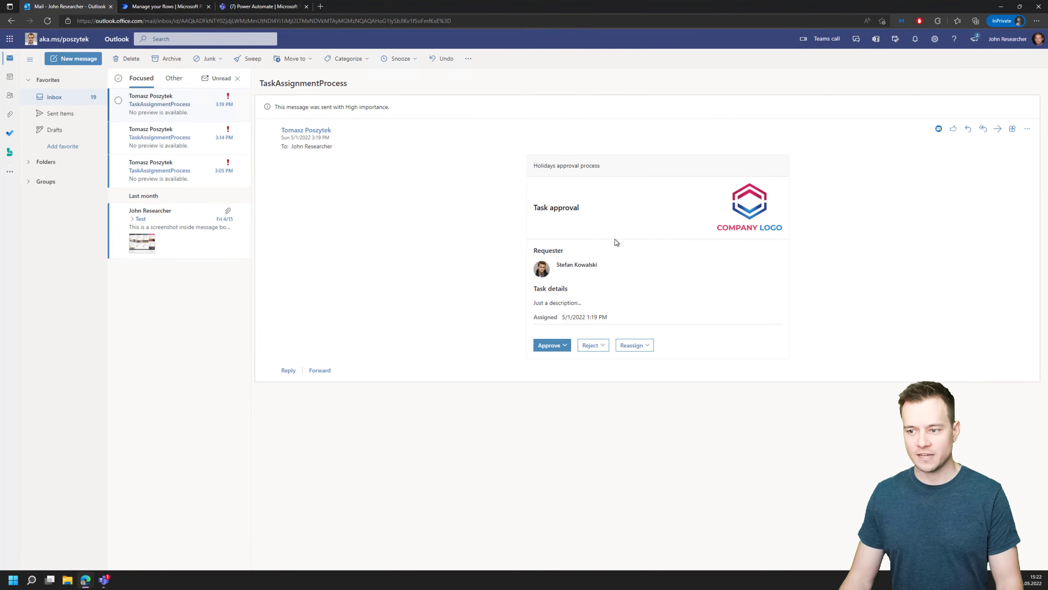
click(167, 144)
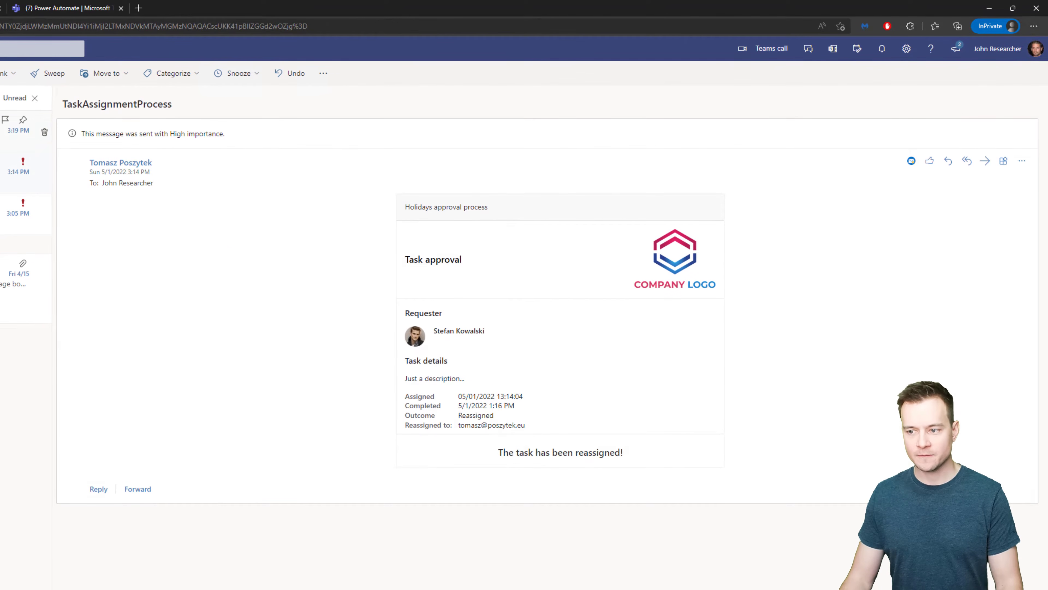
click(18, 124)
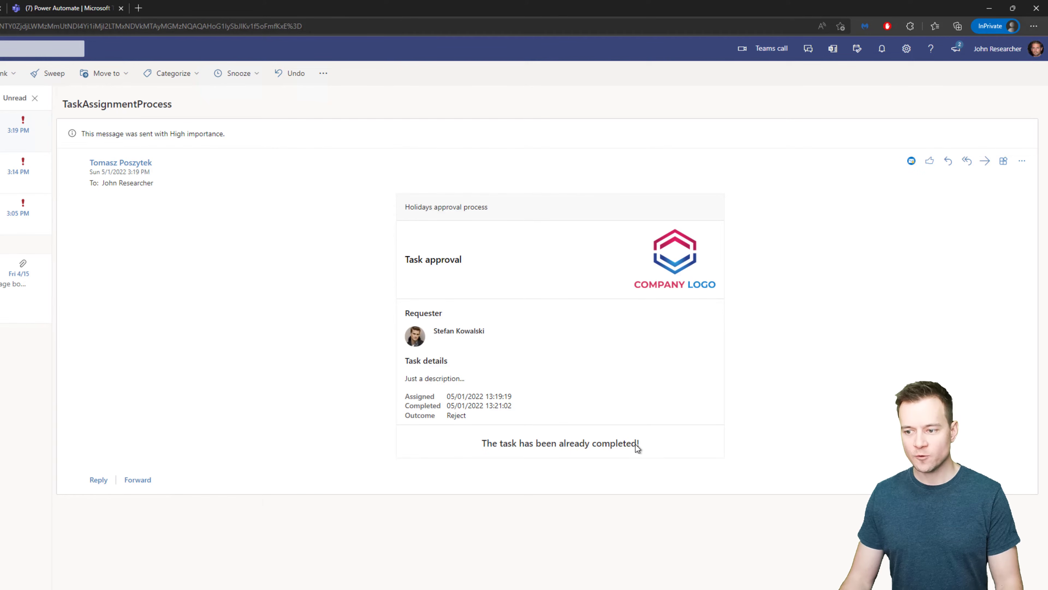
drag(637, 448, 416, 417)
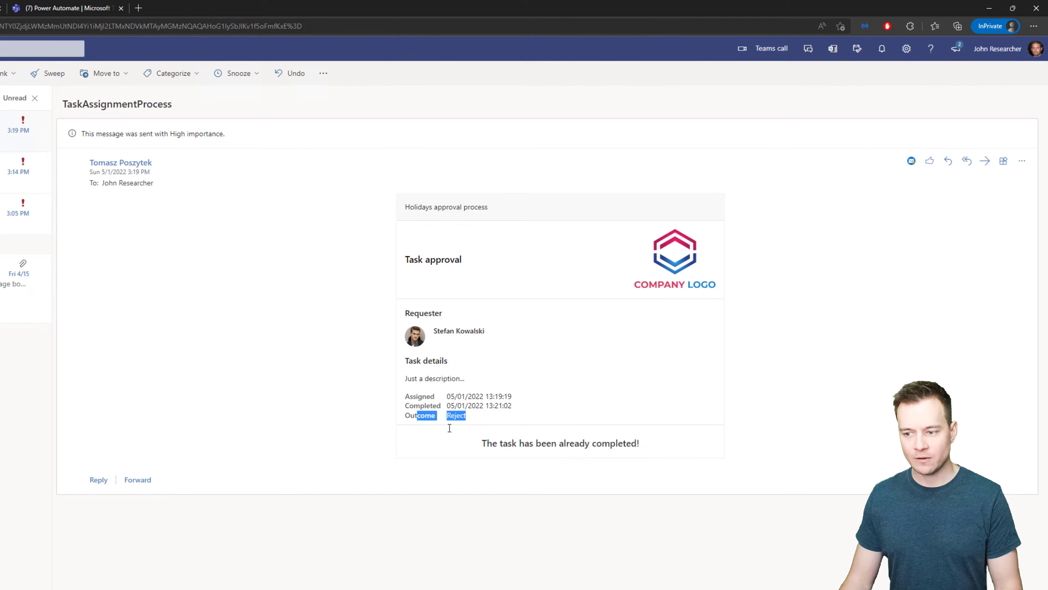
click(505, 442)
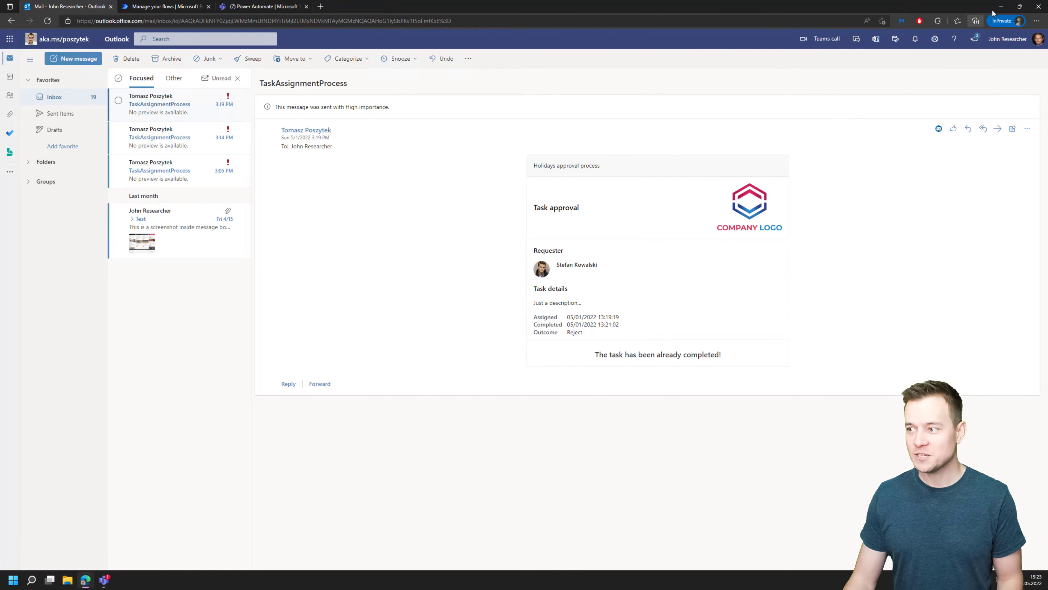
Return to the flow run, open the Trigger task creation flow for editing and expand its Try scope
click(1001, 6)
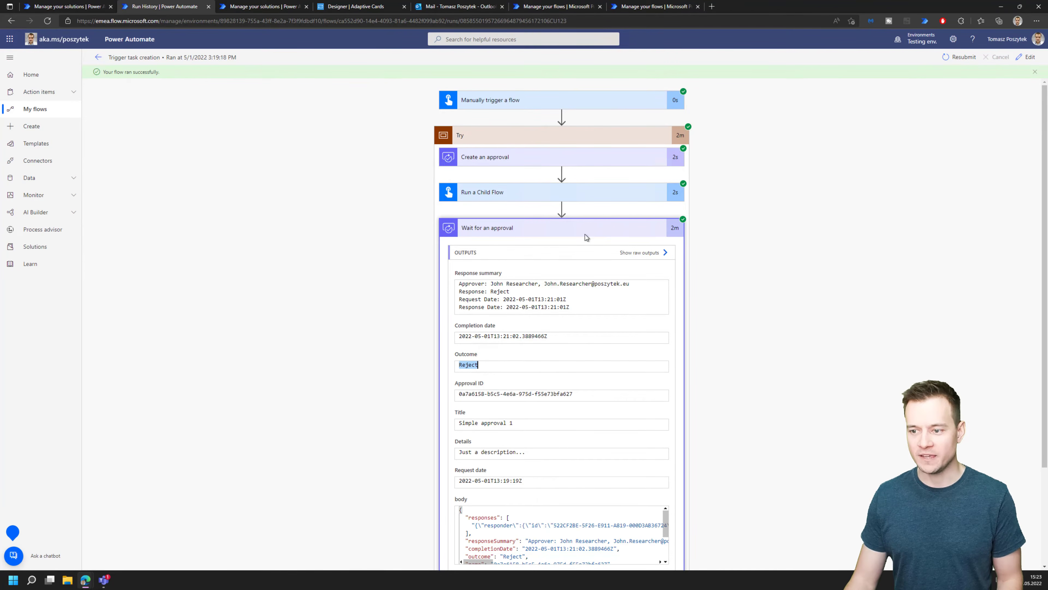
click(597, 234)
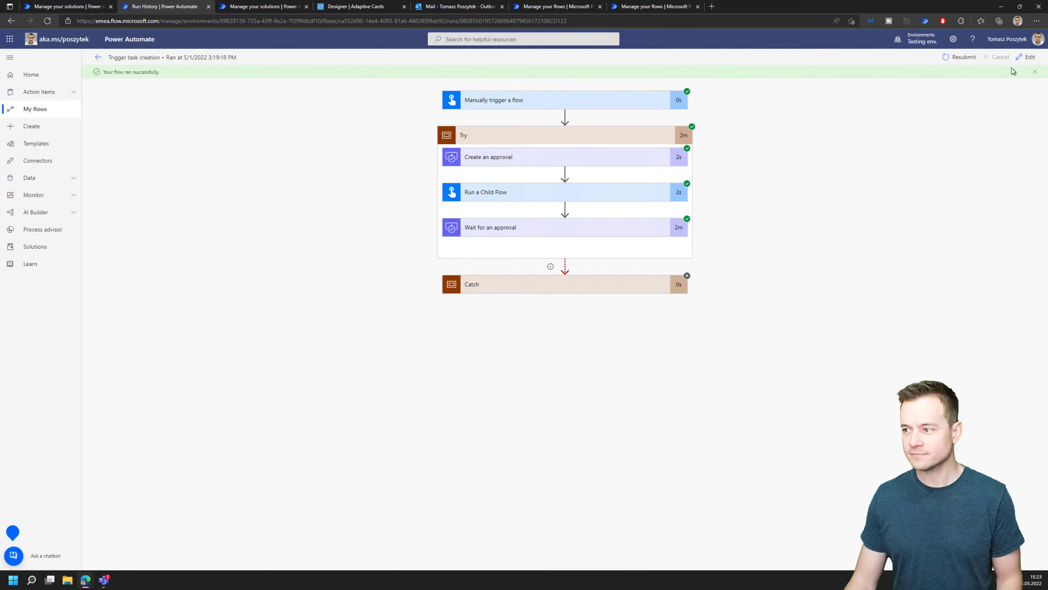
click(1027, 57)
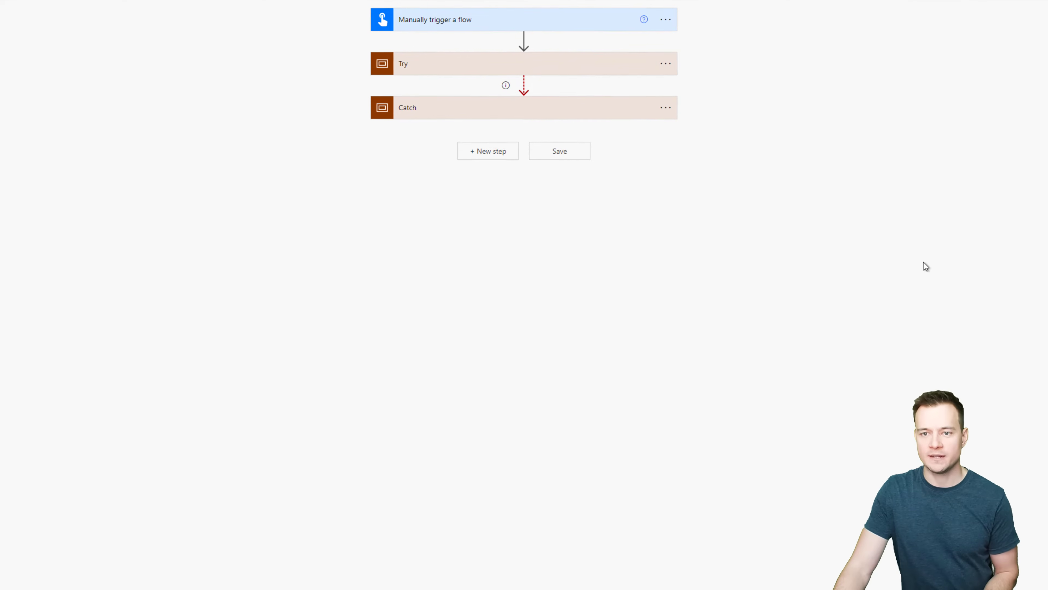
click(599, 72)
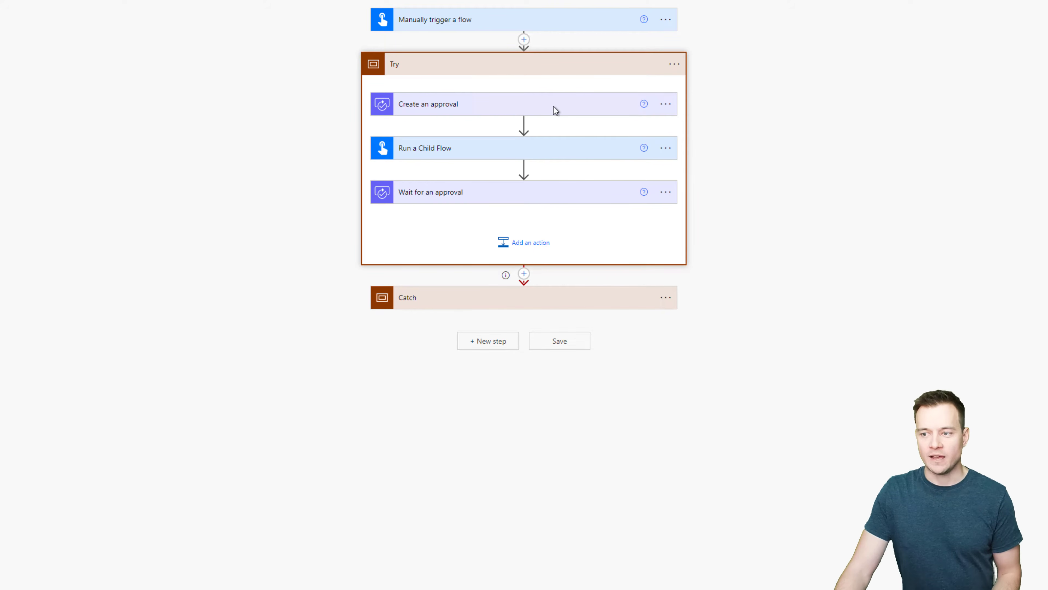
Expand the Run a Child Flow and Wait for an approval actions and examine their inputs, especially the CardTypeID value
click(508, 147)
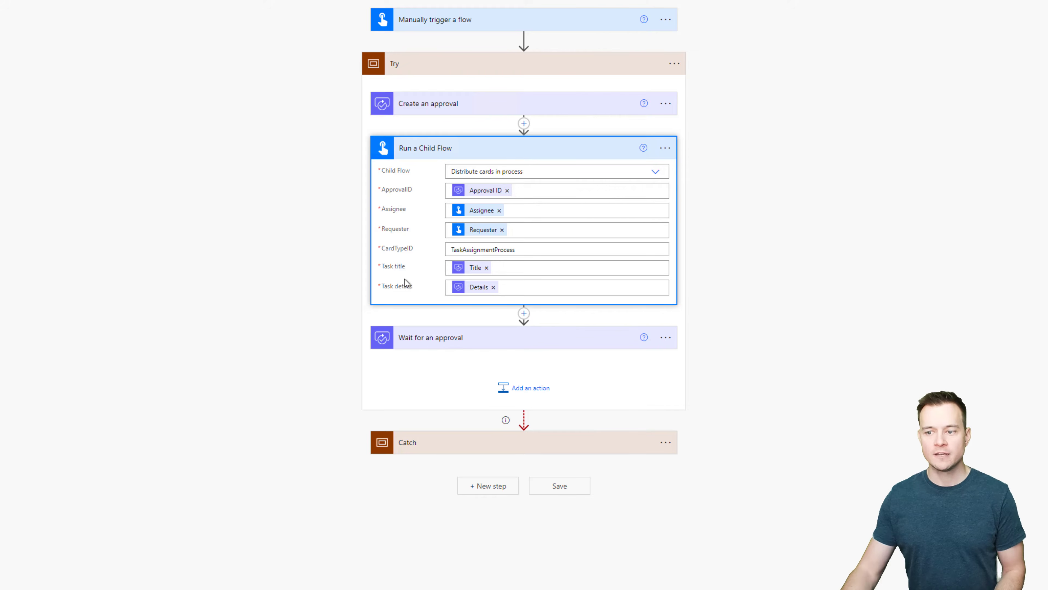
click(429, 341)
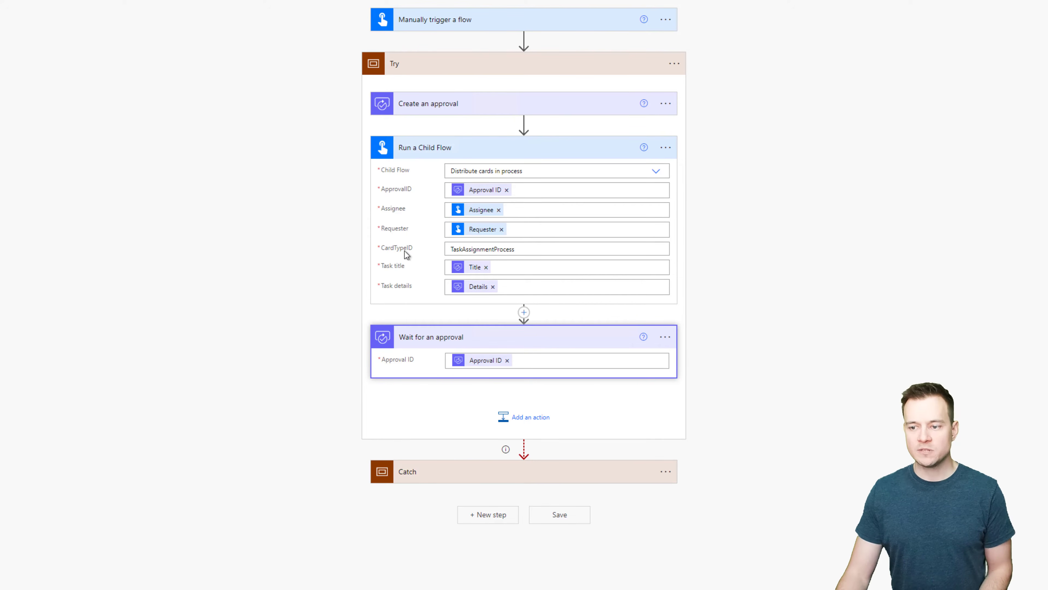
double_click(482, 252)
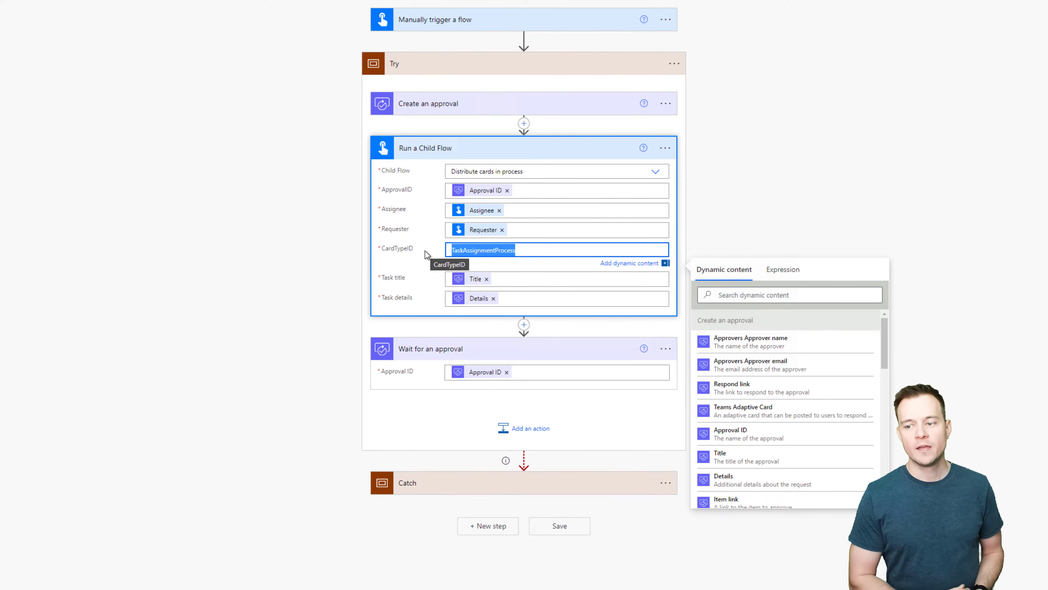
click(518, 248)
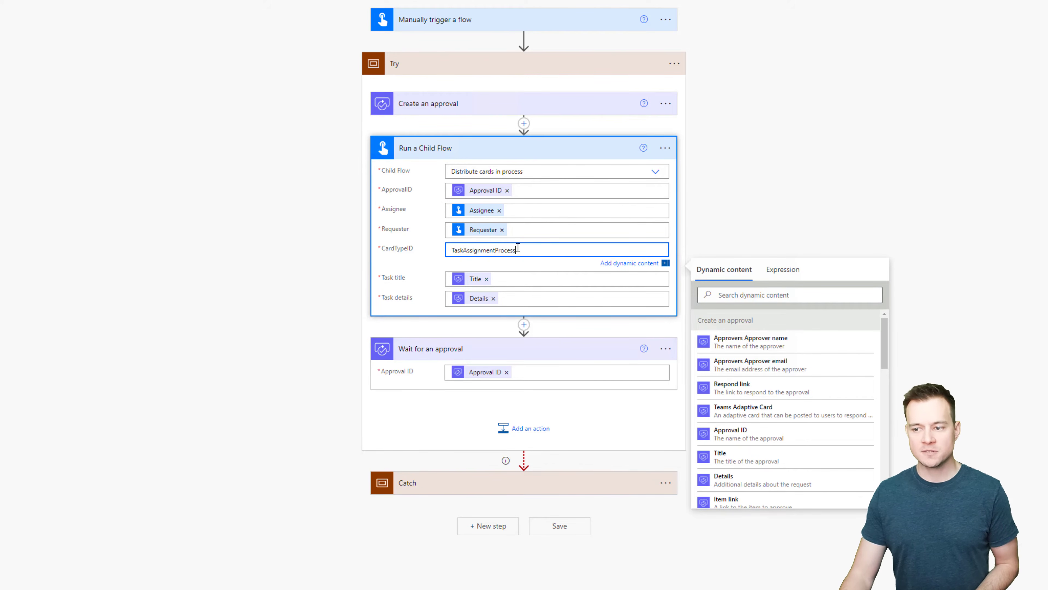
double_click(475, 251)
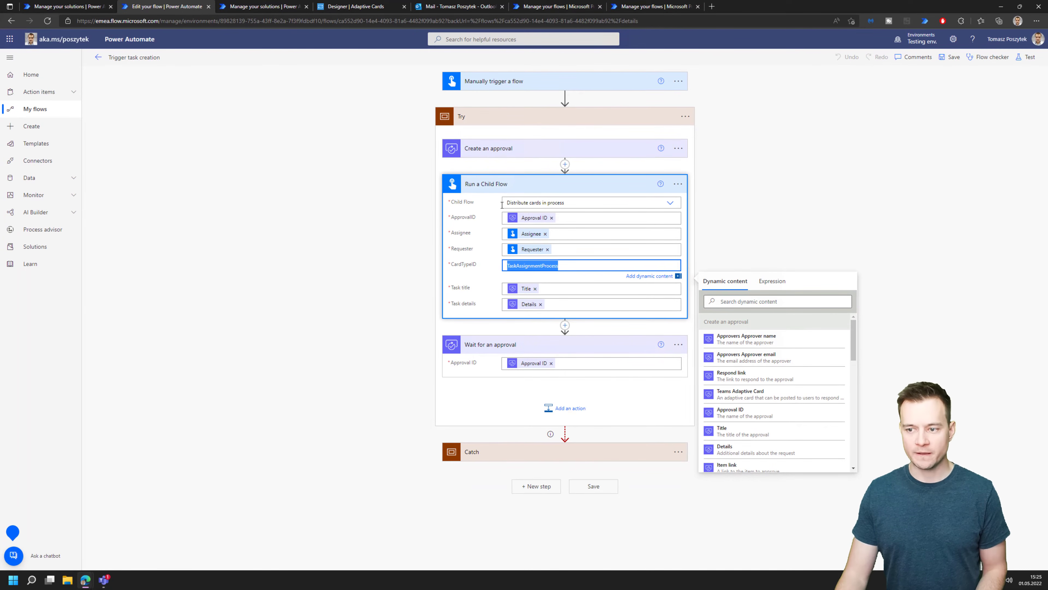
Return to the Tasks manager solution, dismiss the editing notice and open the Distribute cards in process flow for editing
click(66, 6)
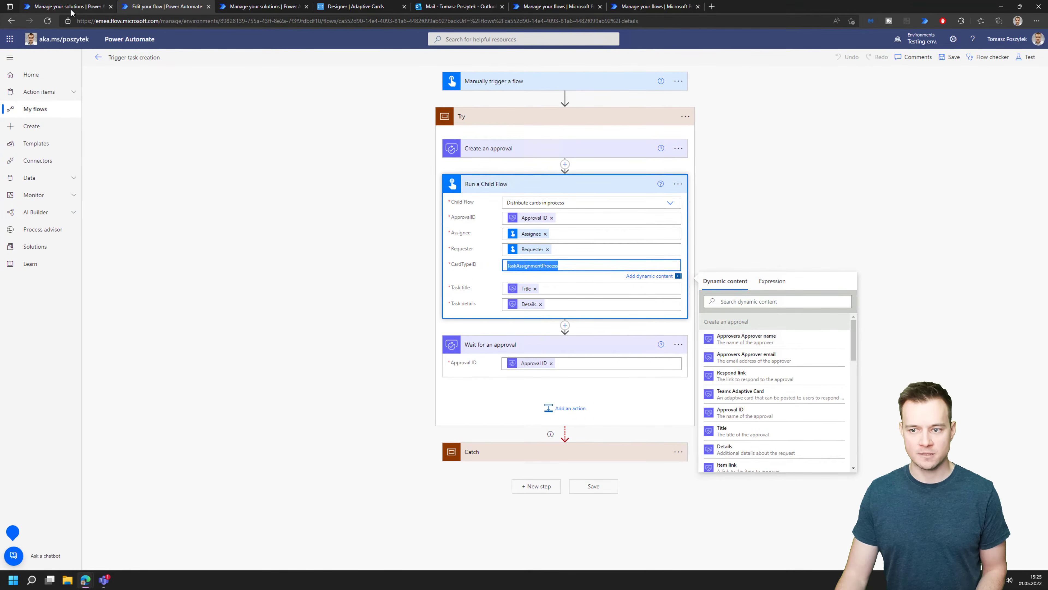
click(576, 342)
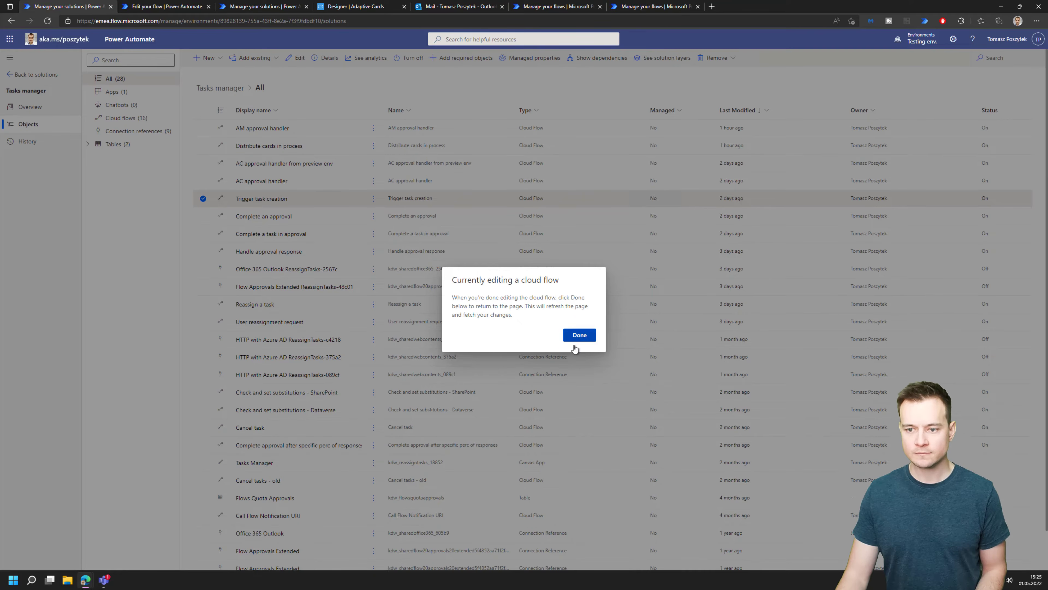
click(374, 145)
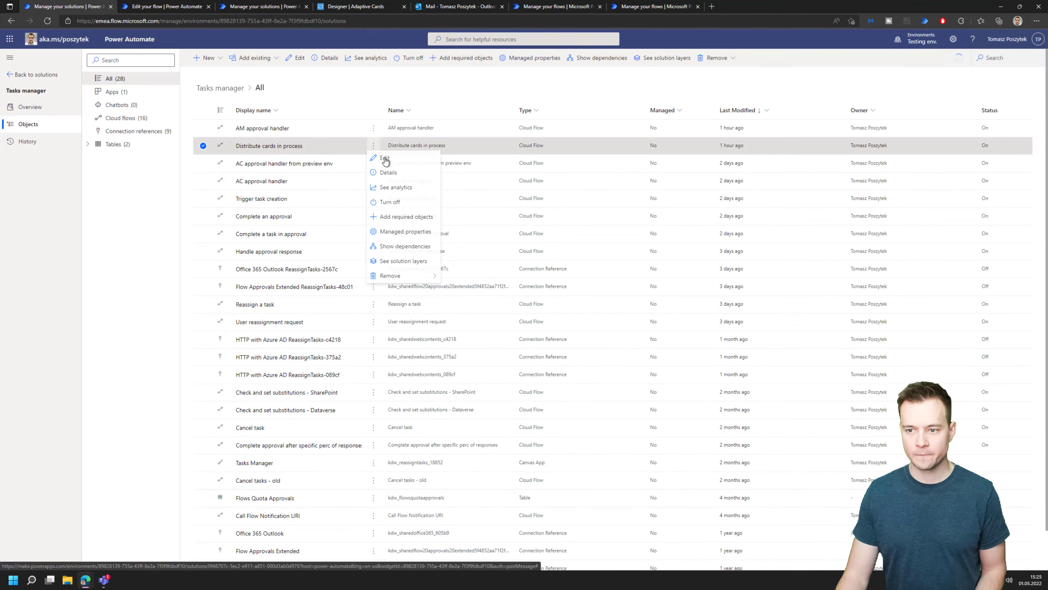
click(386, 162)
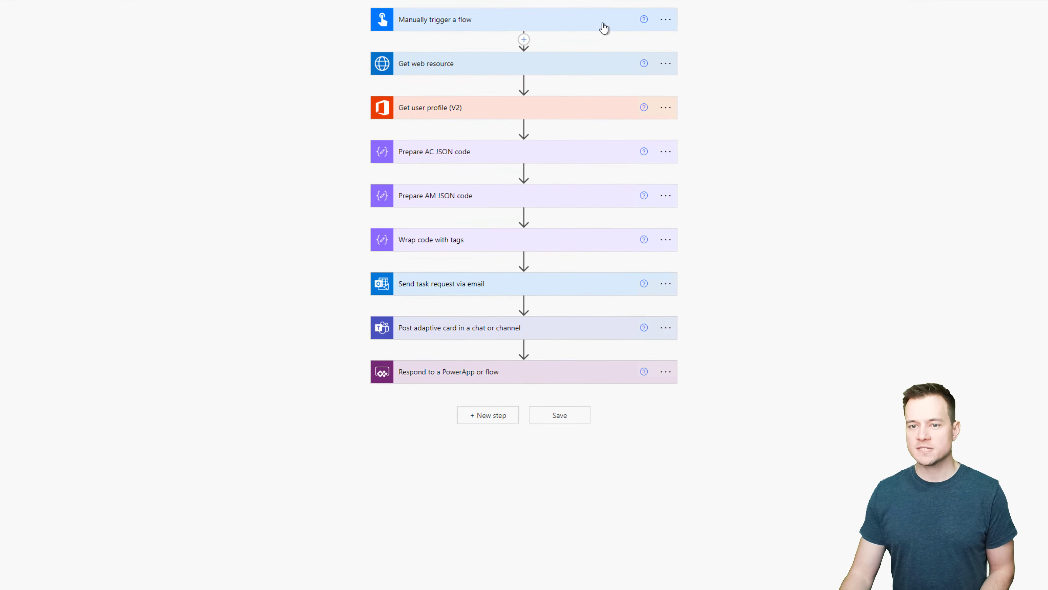
Examine the Get web resource path and the card JSON in Prepare AC JSON code, collapsing the JSON action when done
click(474, 66)
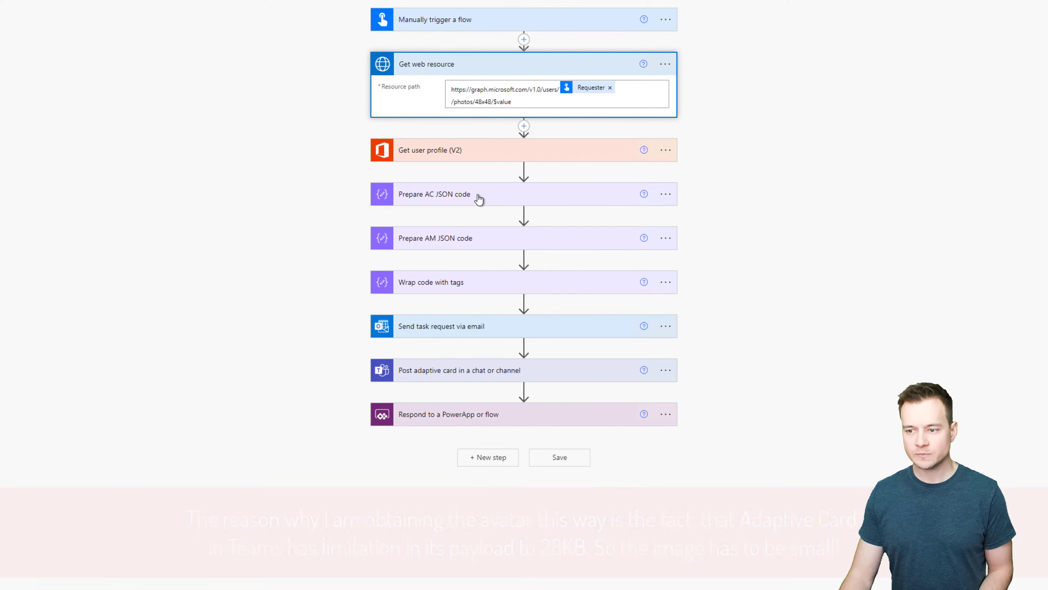
click(479, 200)
scroll(702, 227, down, 2)
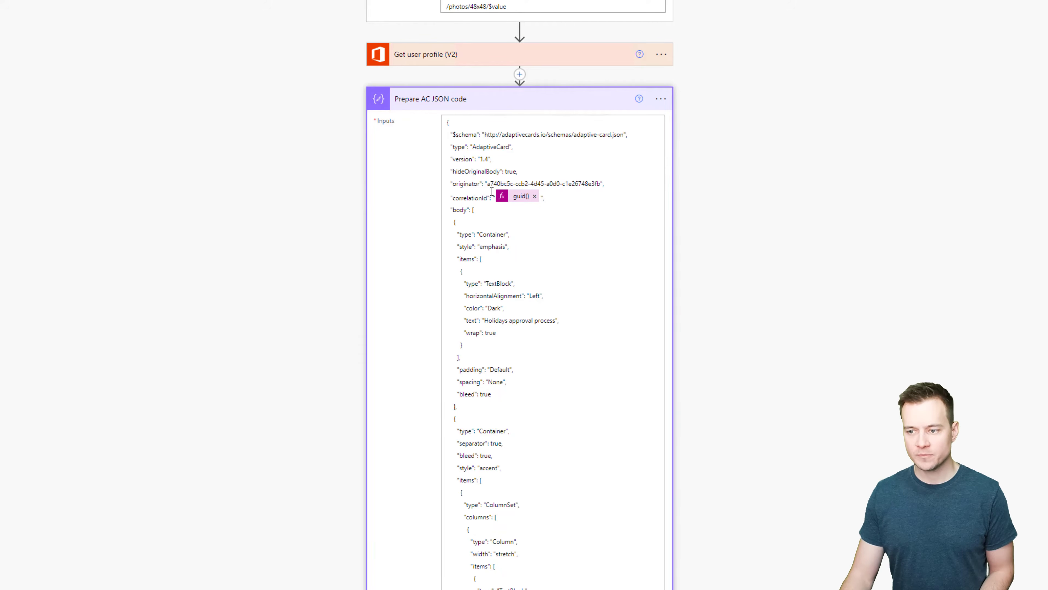
scroll(500, 277, down, 15)
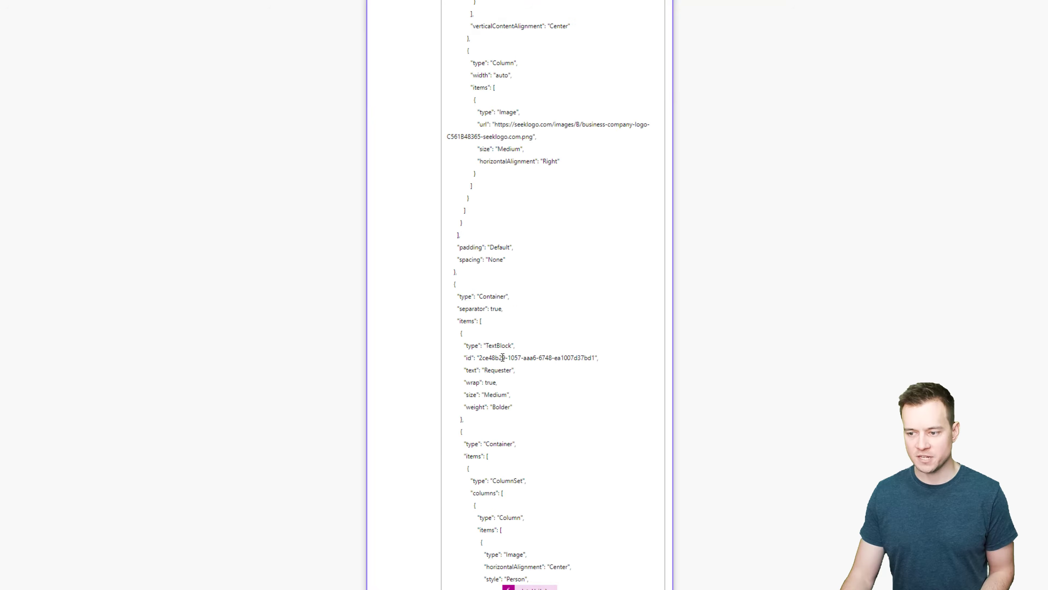
scroll(503, 357, up, 20)
click(503, 202)
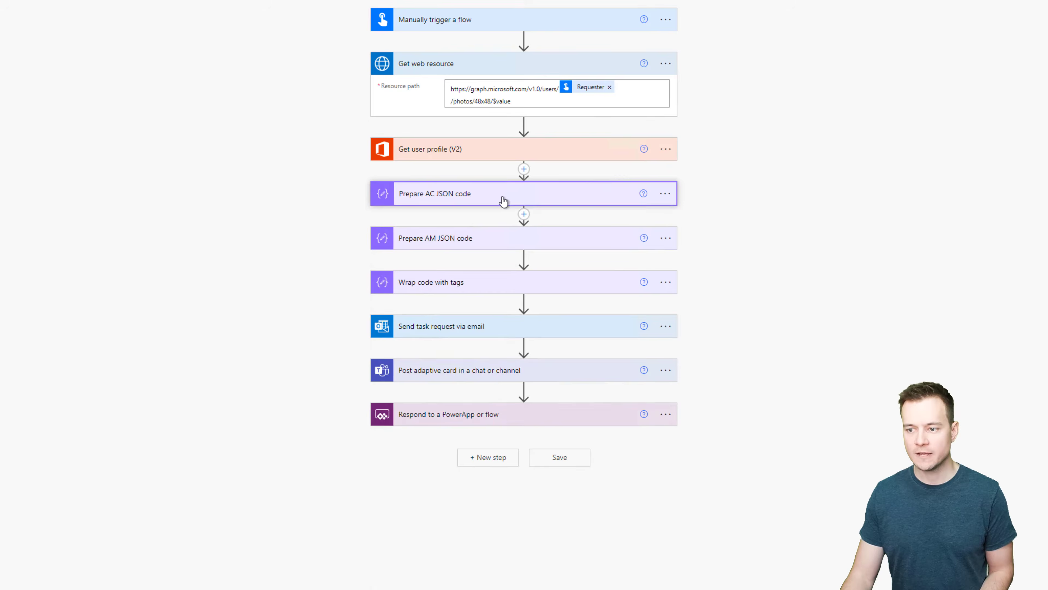
Expand the Prepare AM JSON code action, review its card JSON and collapse it again
click(482, 237)
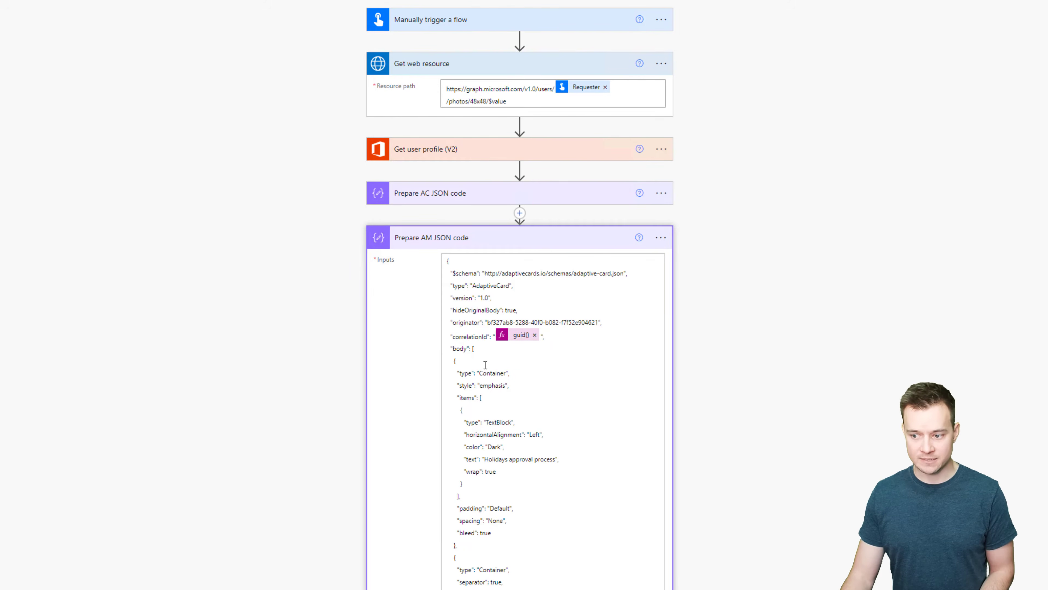
scroll(503, 399, down, 8)
scroll(507, 431, up, 8)
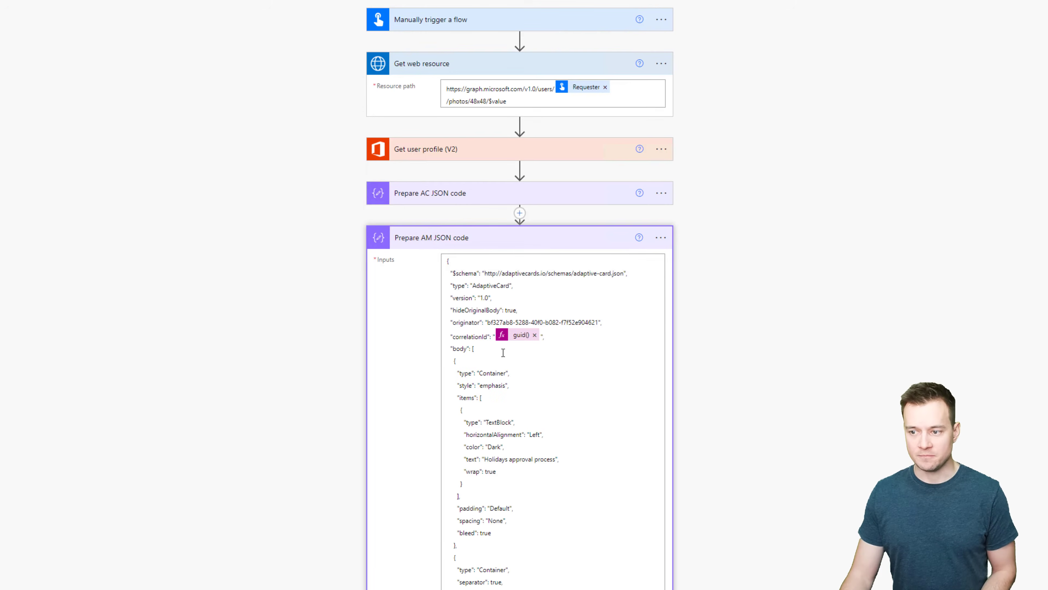
click(486, 247)
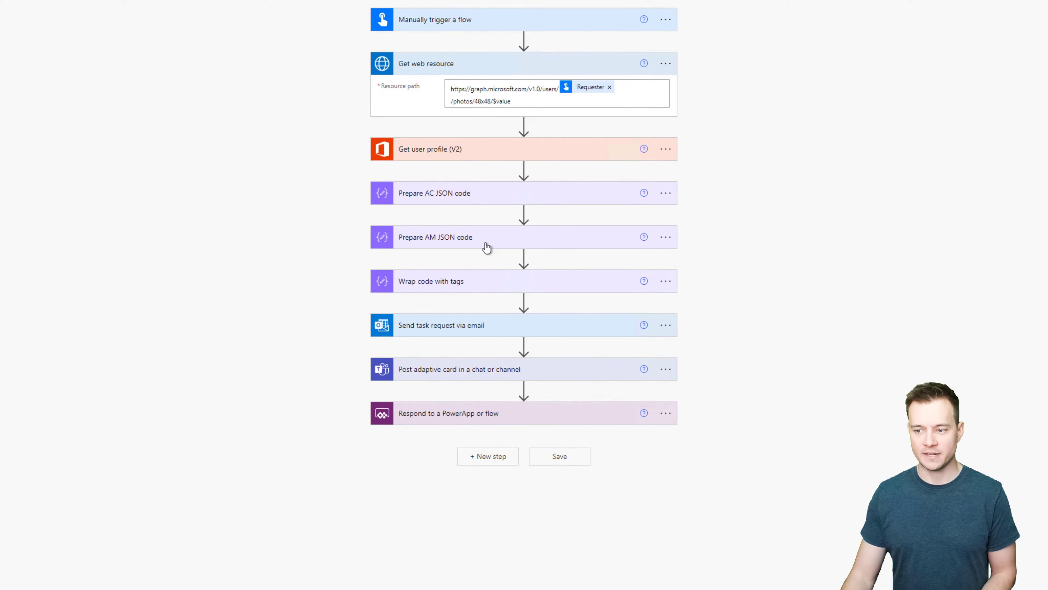
Review the Send task request via email, Post adaptive card (including advanced options) and Respond to a PowerApp or flow actions, collapsing each after viewing
click(493, 327)
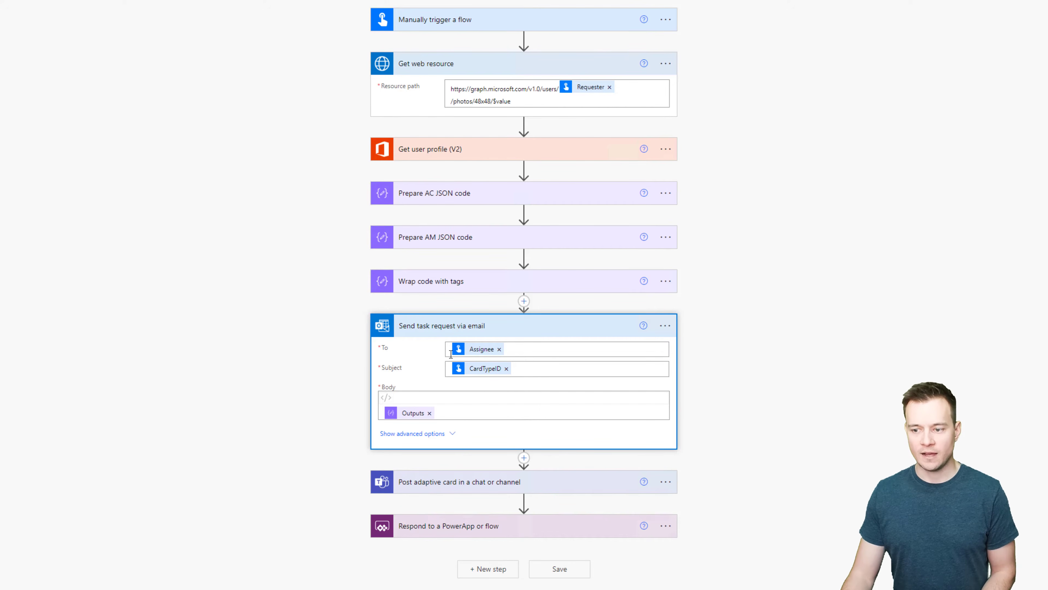
click(480, 329)
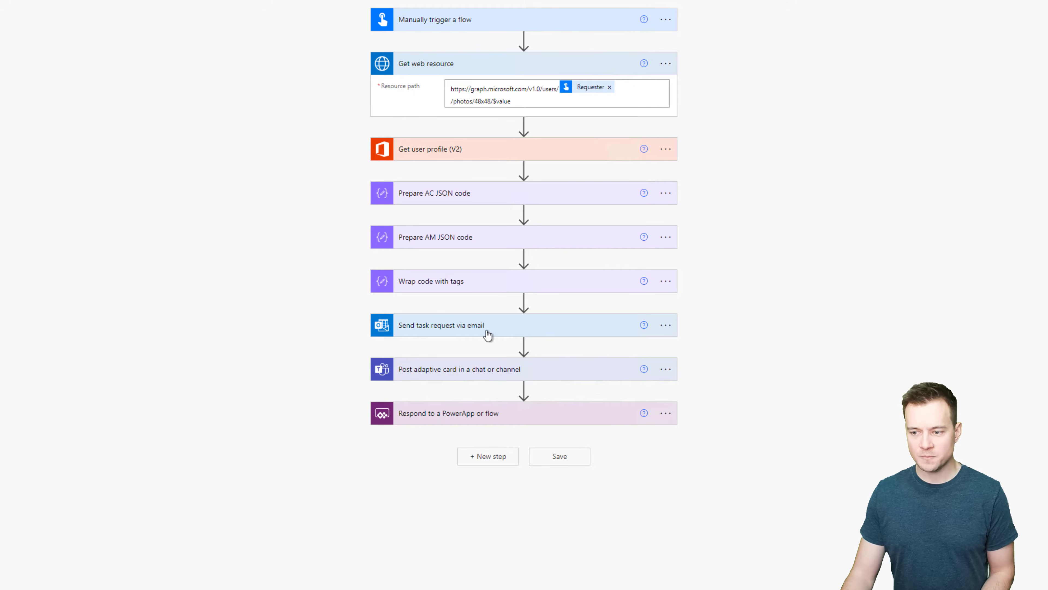
click(481, 374)
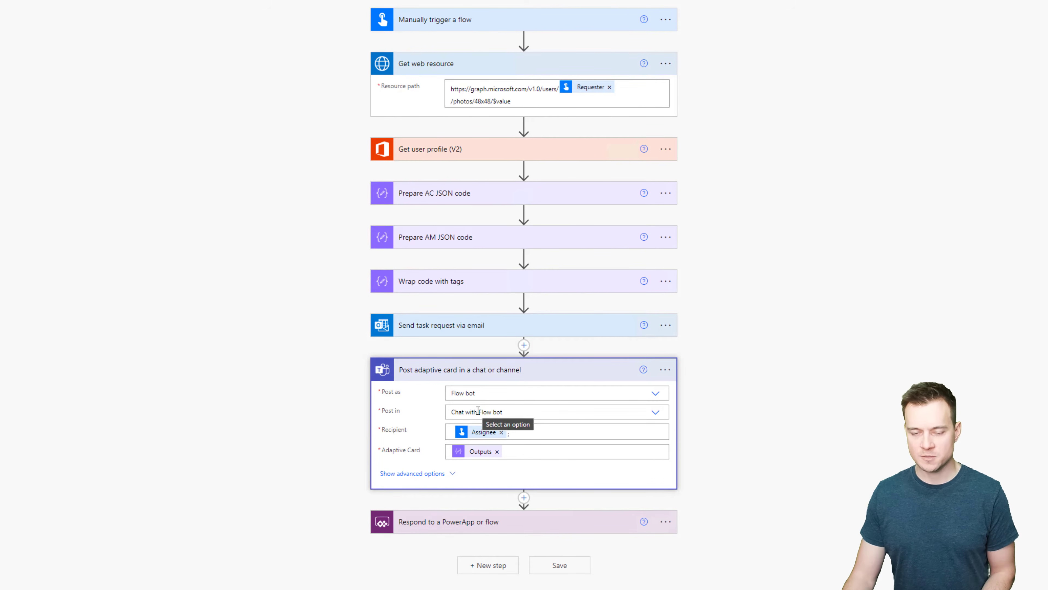
click(428, 474)
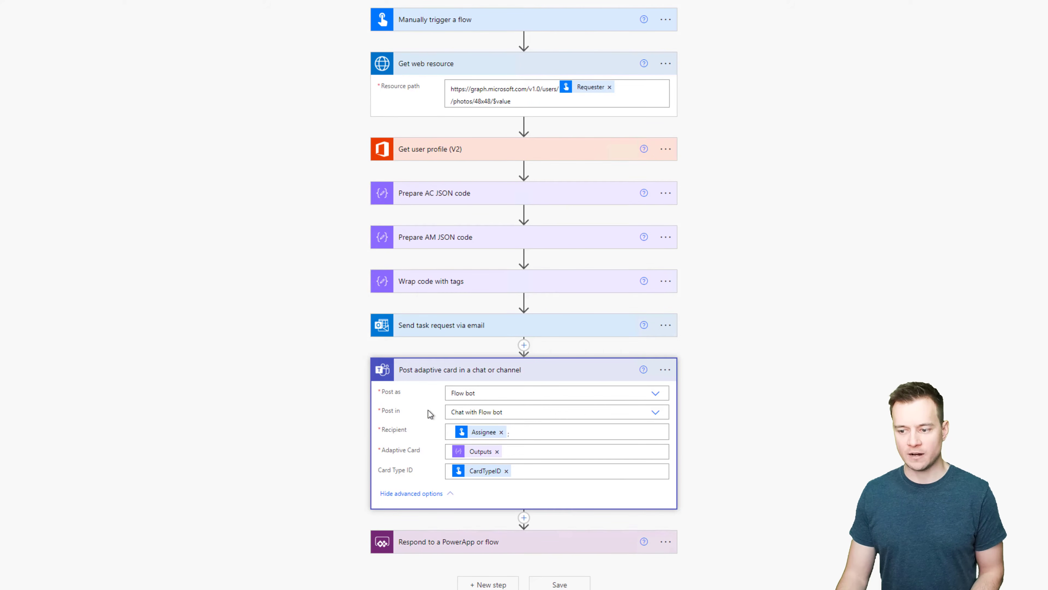
click(432, 542)
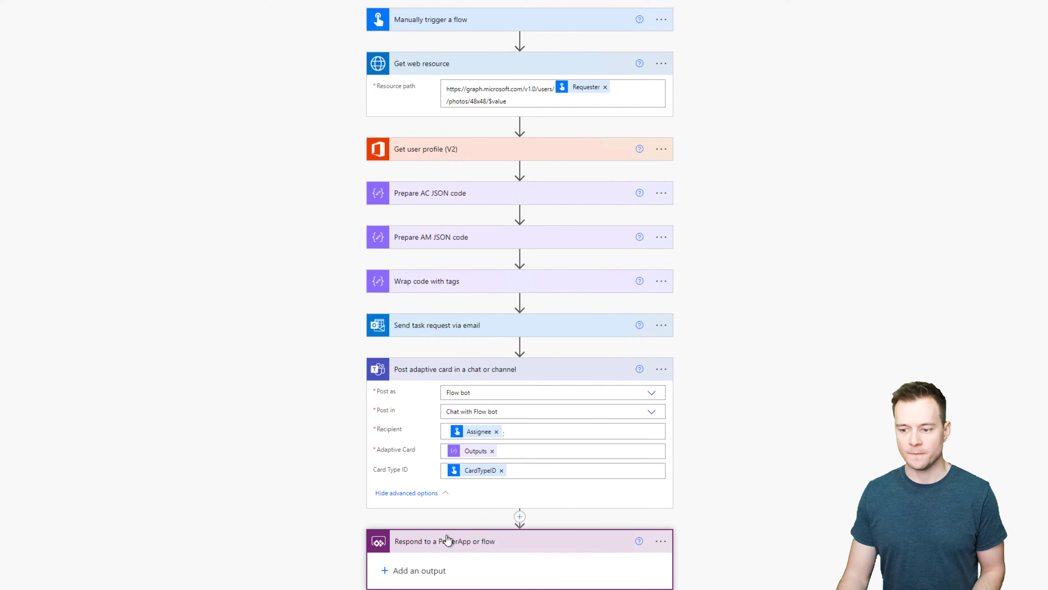
click(550, 544)
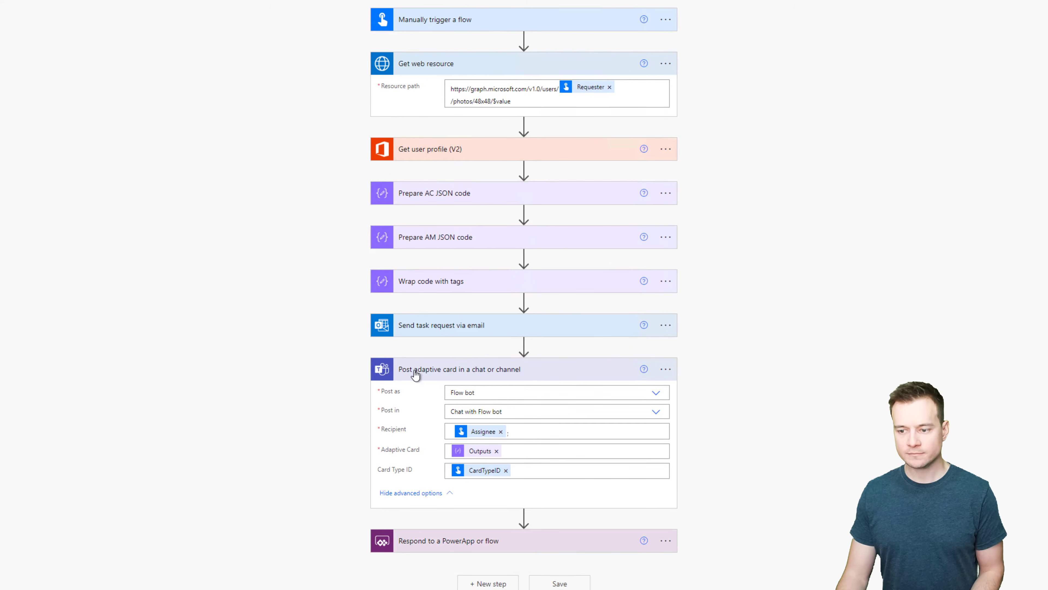
click(512, 378)
click(512, 377)
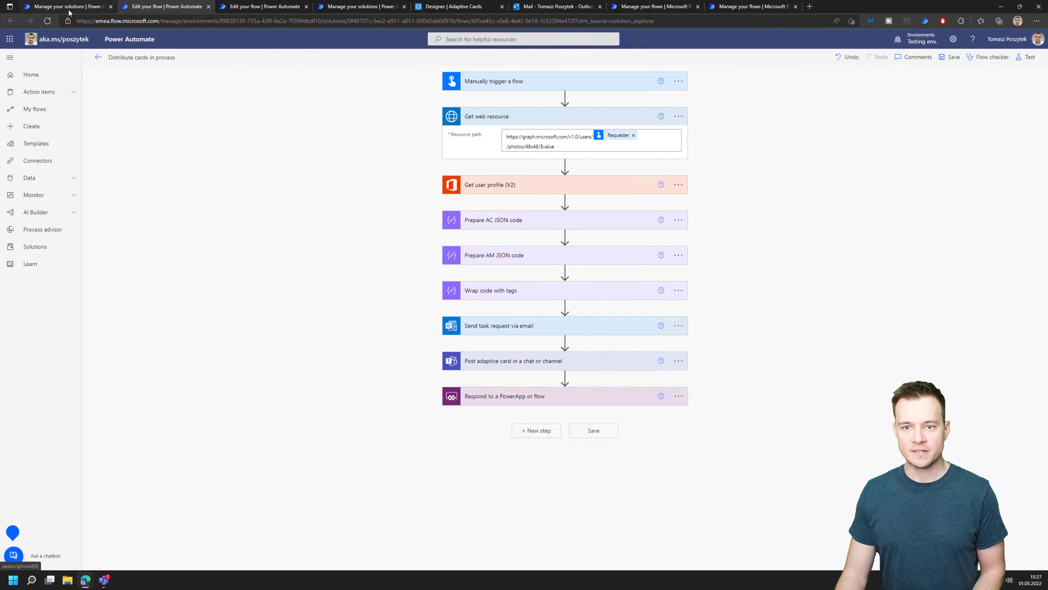
Return to the Tasks manager solution, dismiss the editing notice and open the AM approval handler flow for editing
click(69, 9)
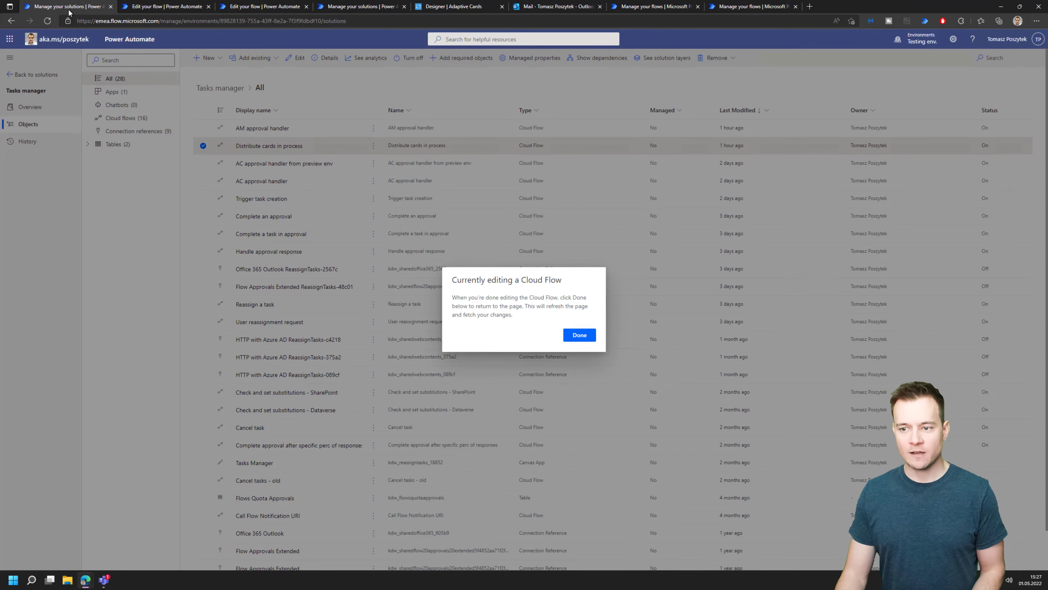
click(573, 338)
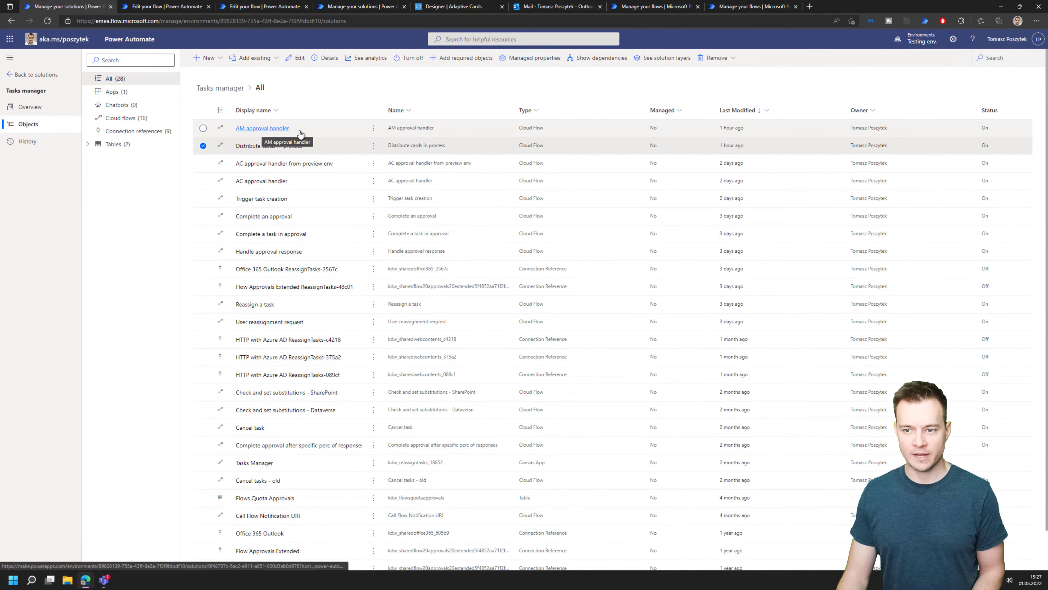
click(312, 132)
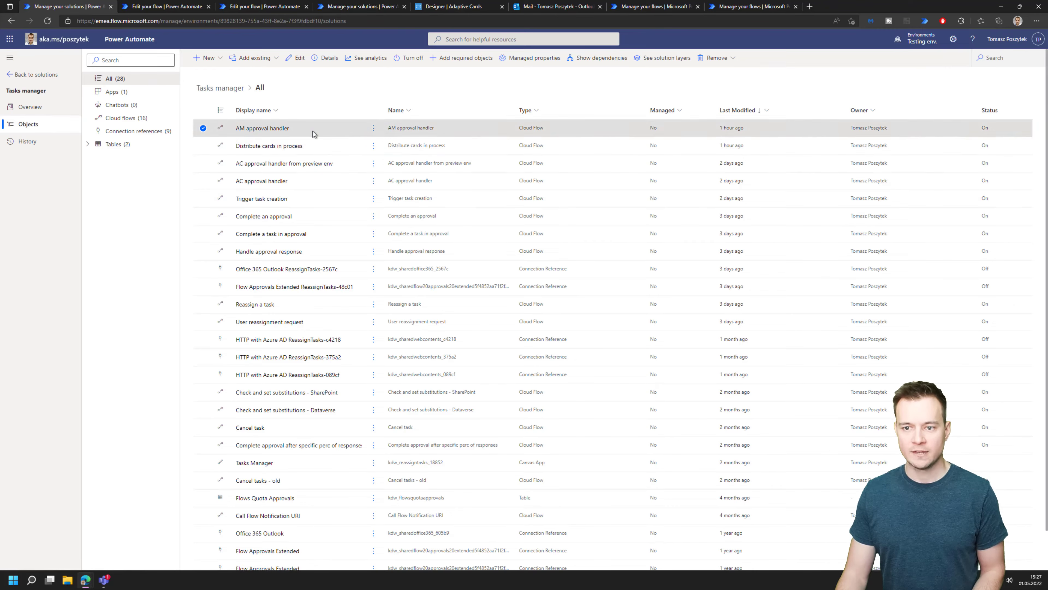
click(298, 58)
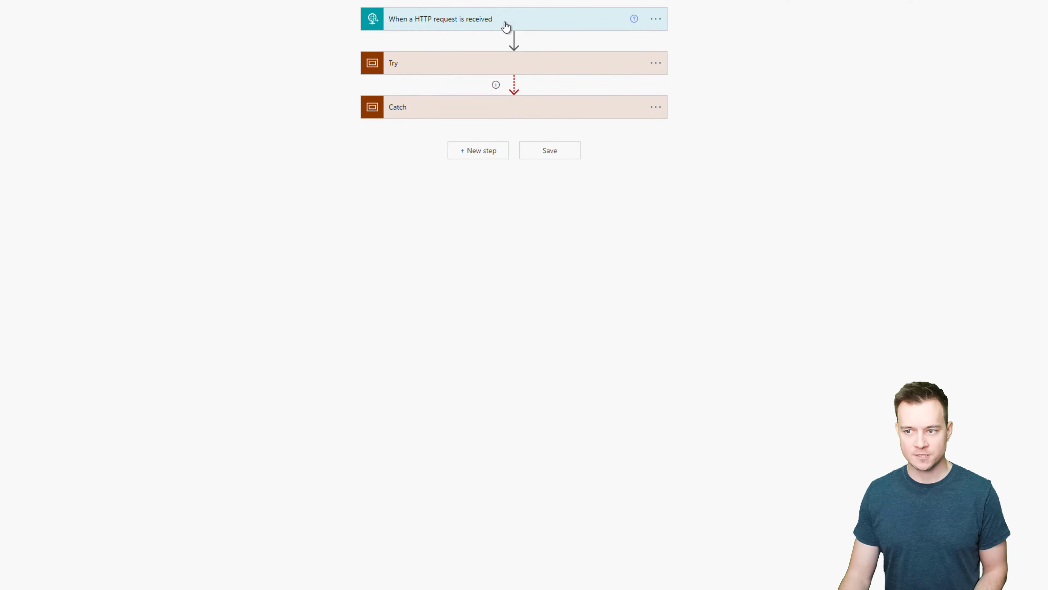
Expand the Try scope and examine the Get request header action and the Check if task already completed condition with its branches
click(568, 63)
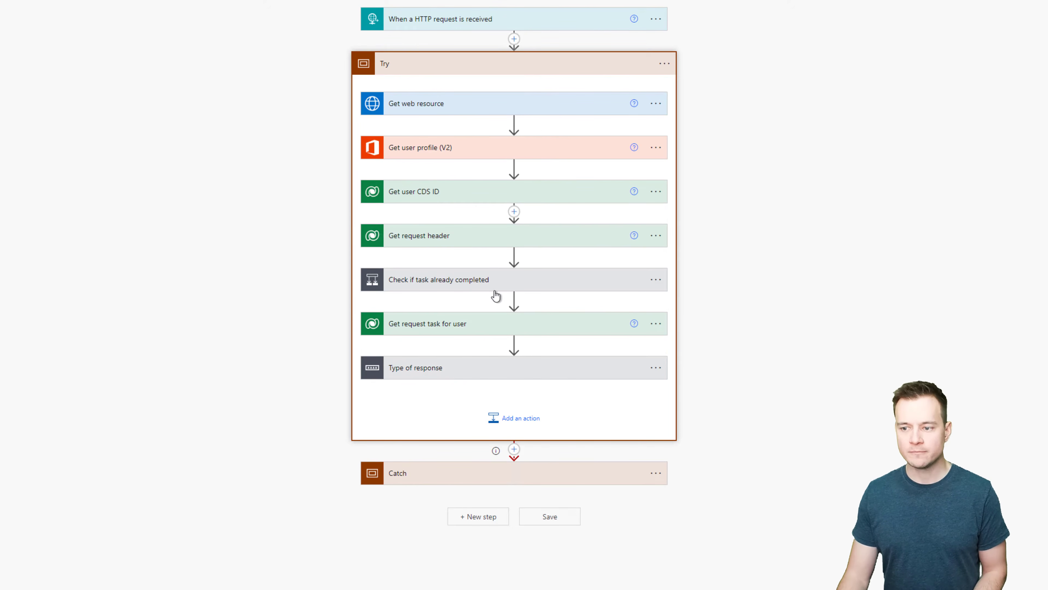
click(484, 245)
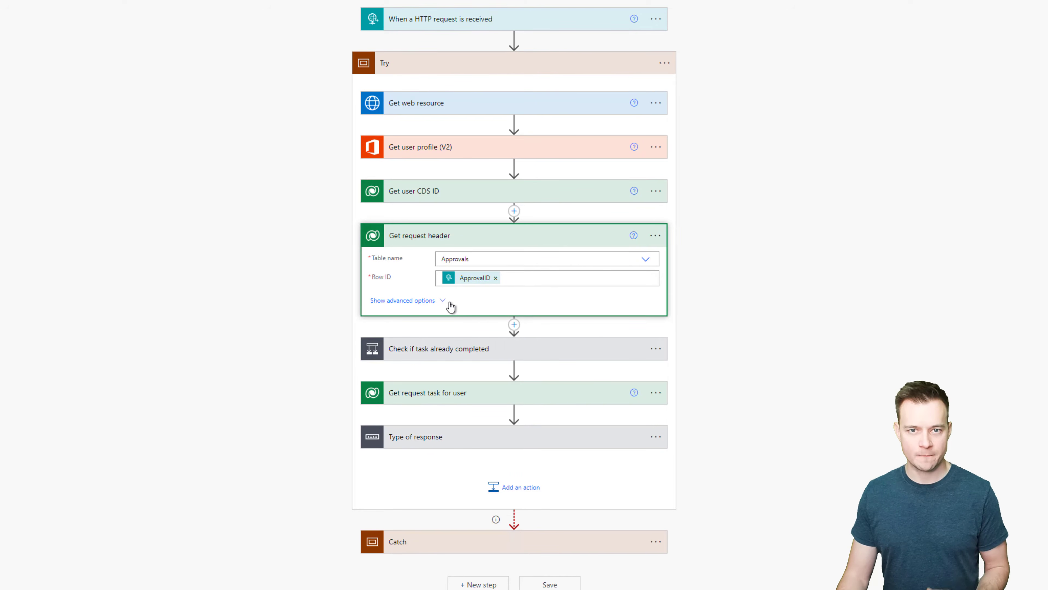
click(468, 350)
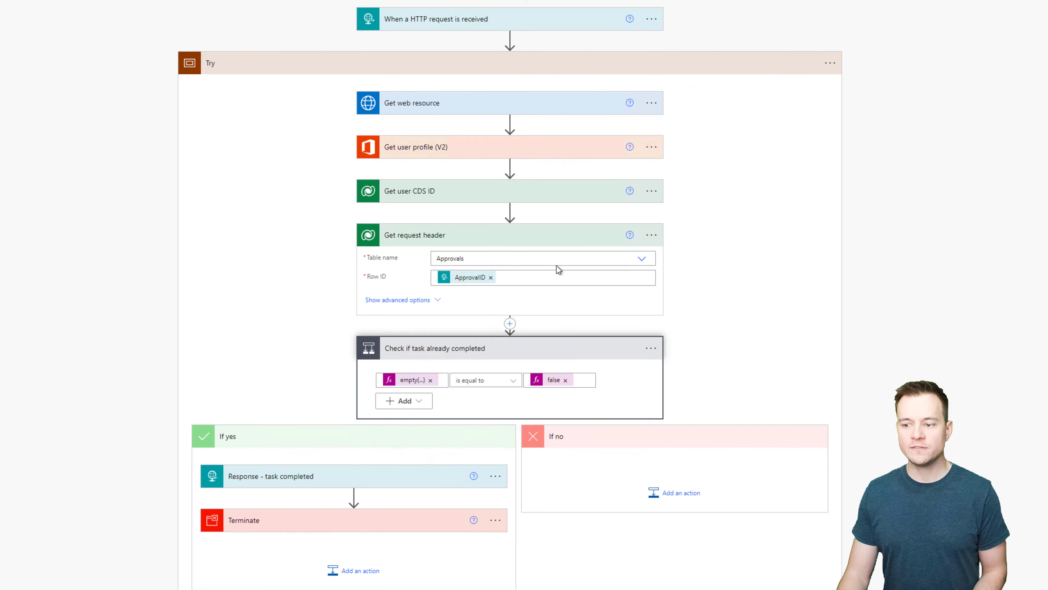
mouse_move(498, 212)
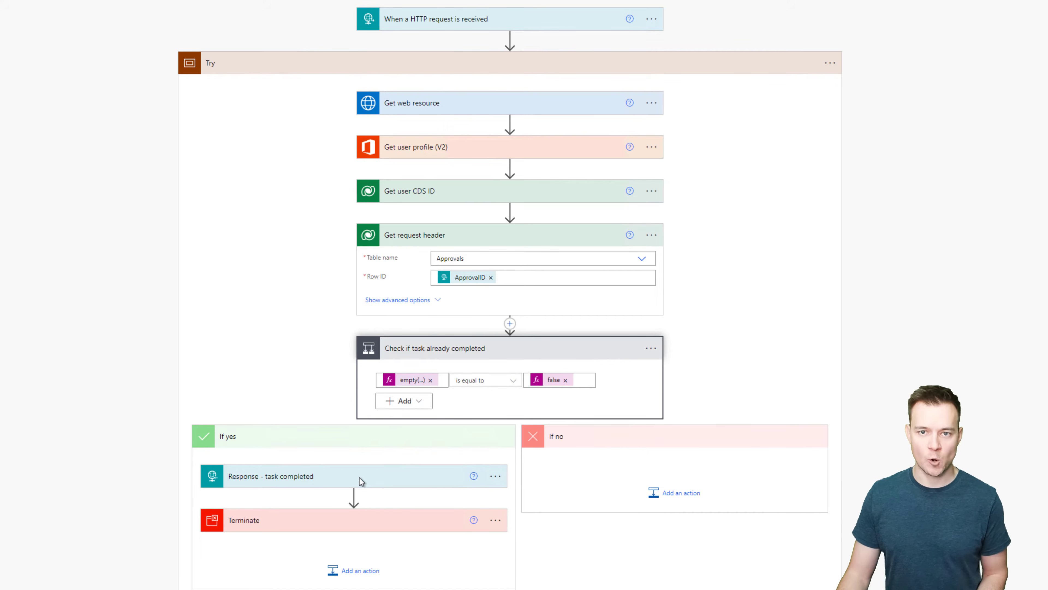
click(536, 348)
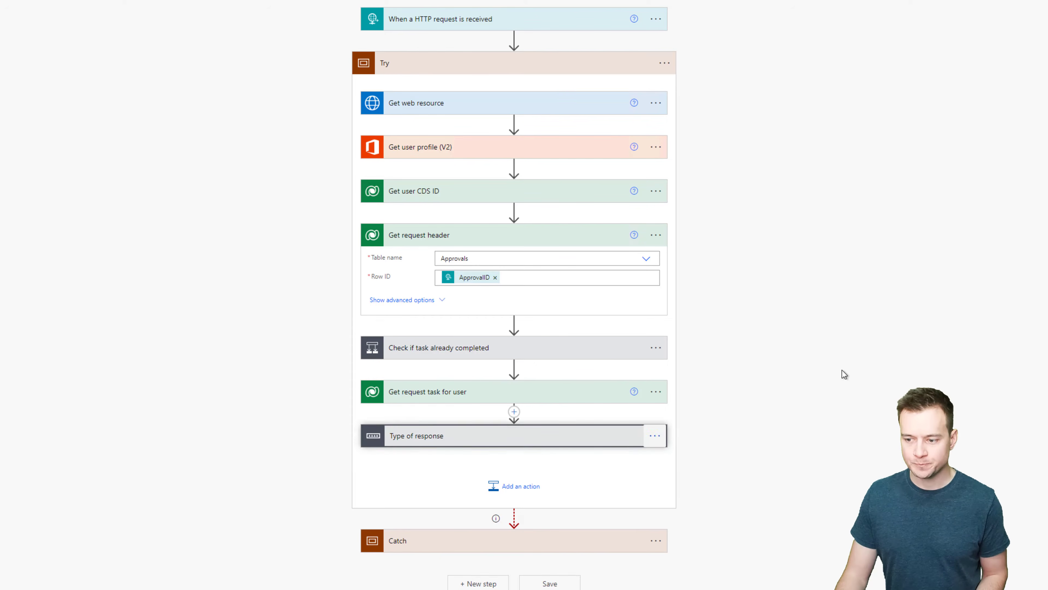
Expand the Type of response switch and its Approve case, and examine the actions inside that case
scroll(849, 363, down, 1)
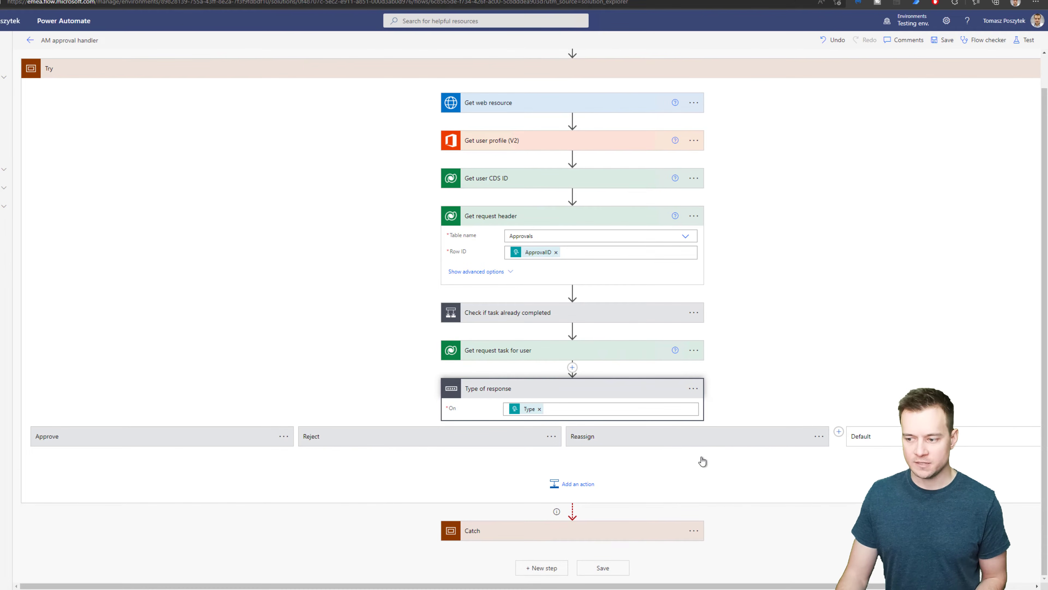
click(170, 345)
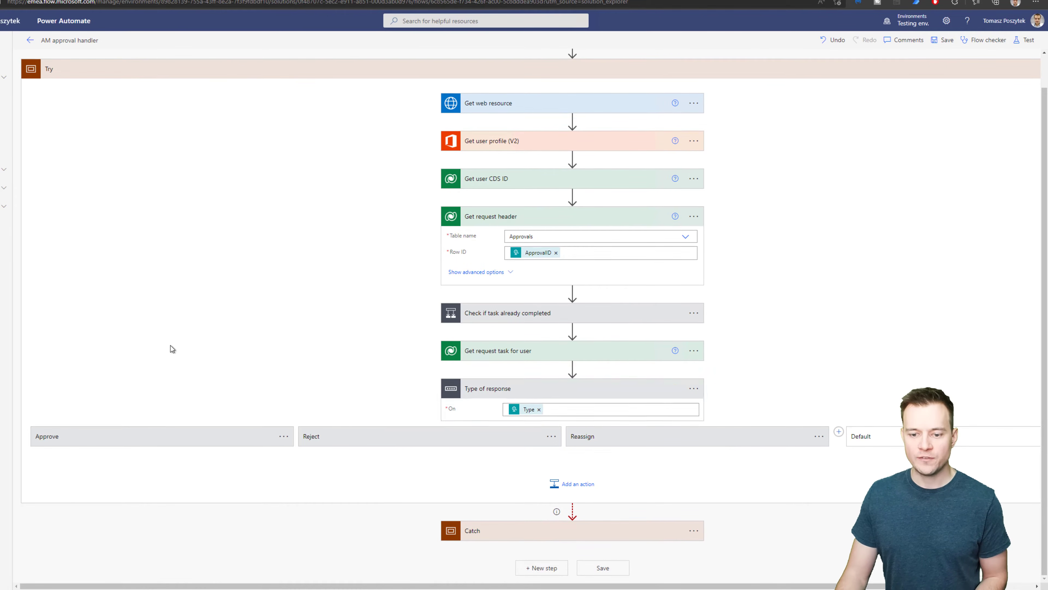
scroll(171, 344, down, 4)
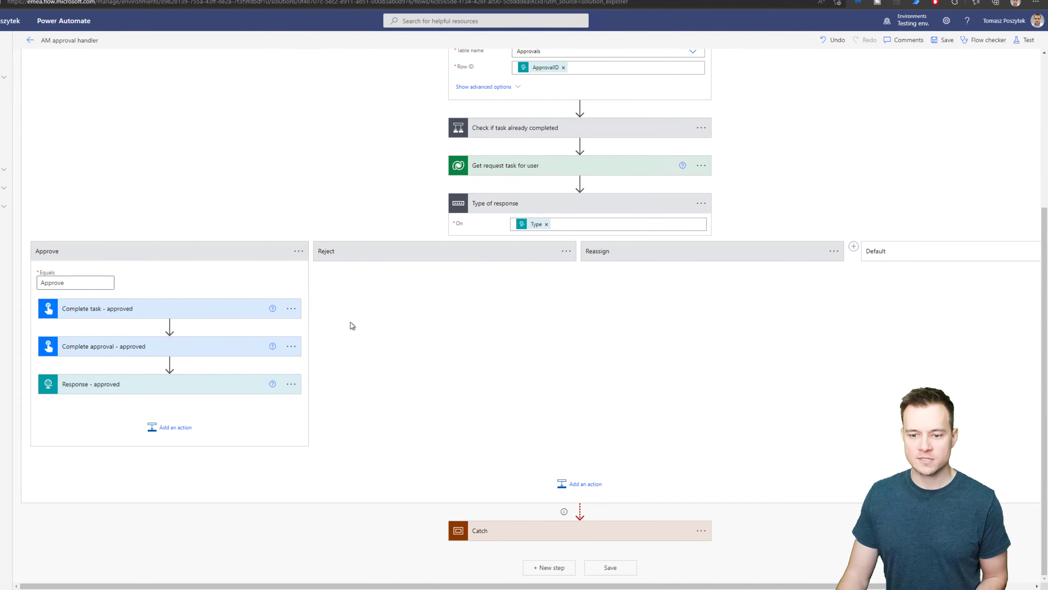
Expand the Reject case and examine the Approve case's Complete task - approved, Complete approval - approved and Response - approved actions
click(402, 260)
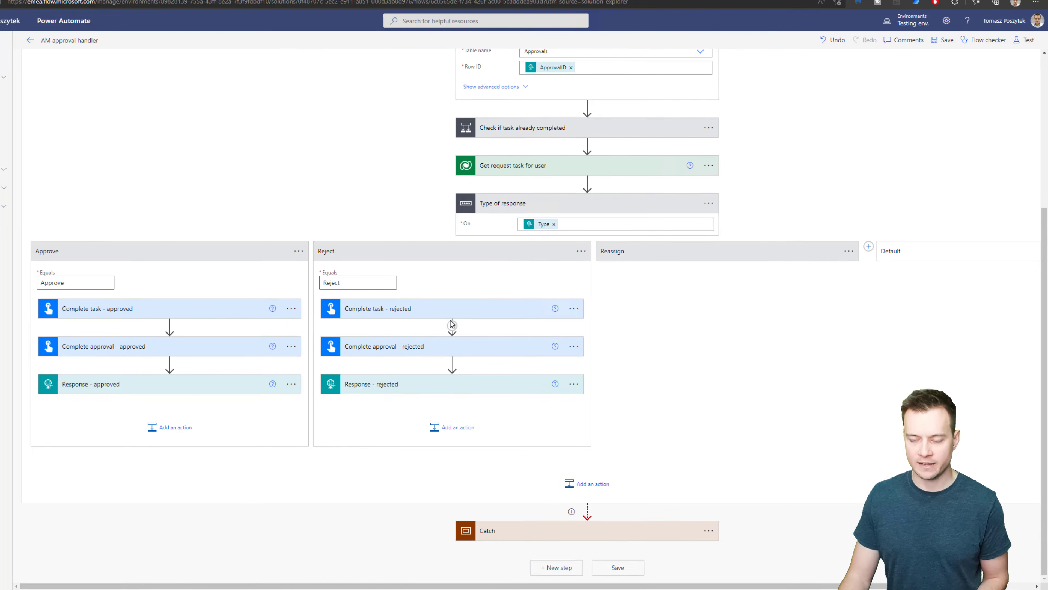
click(187, 308)
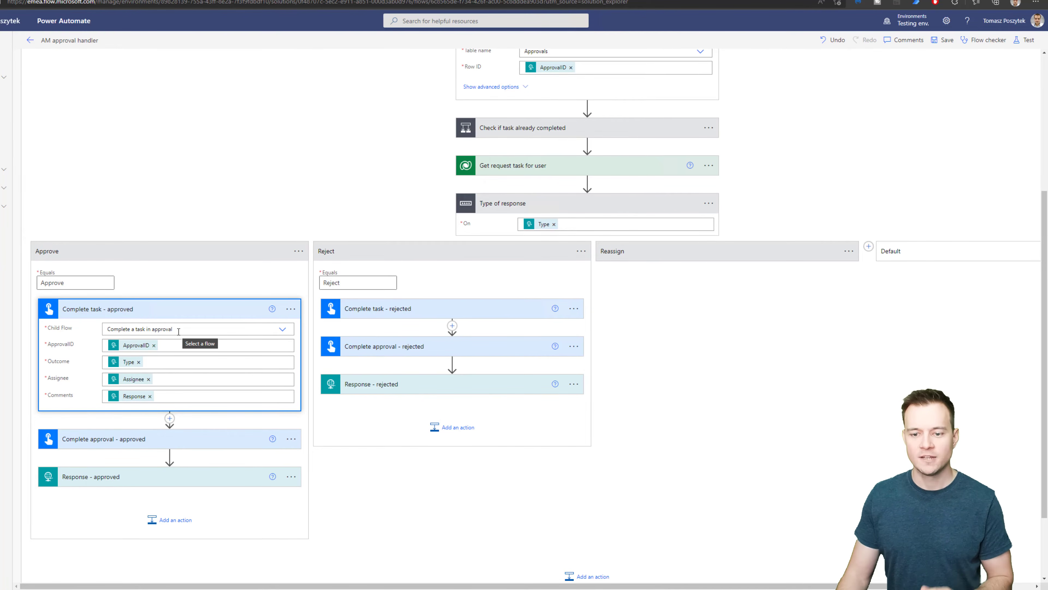
click(179, 313)
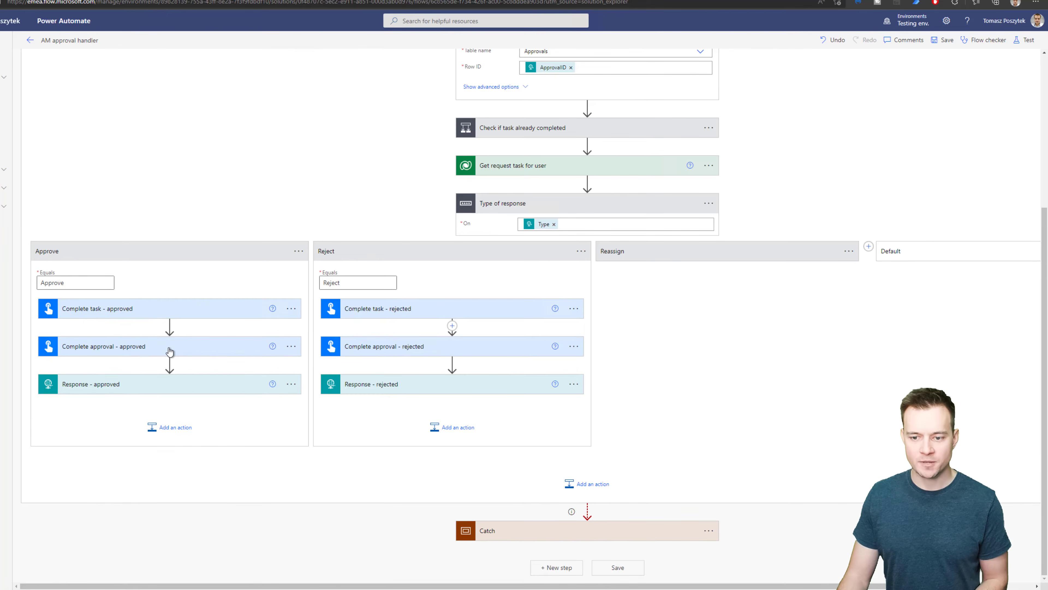
click(169, 350)
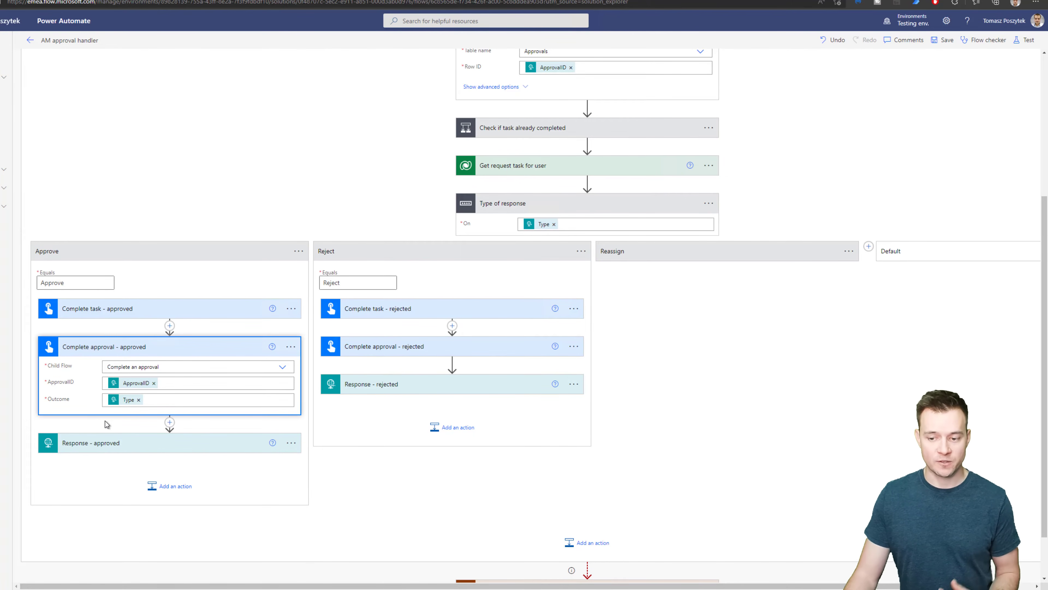
click(117, 444)
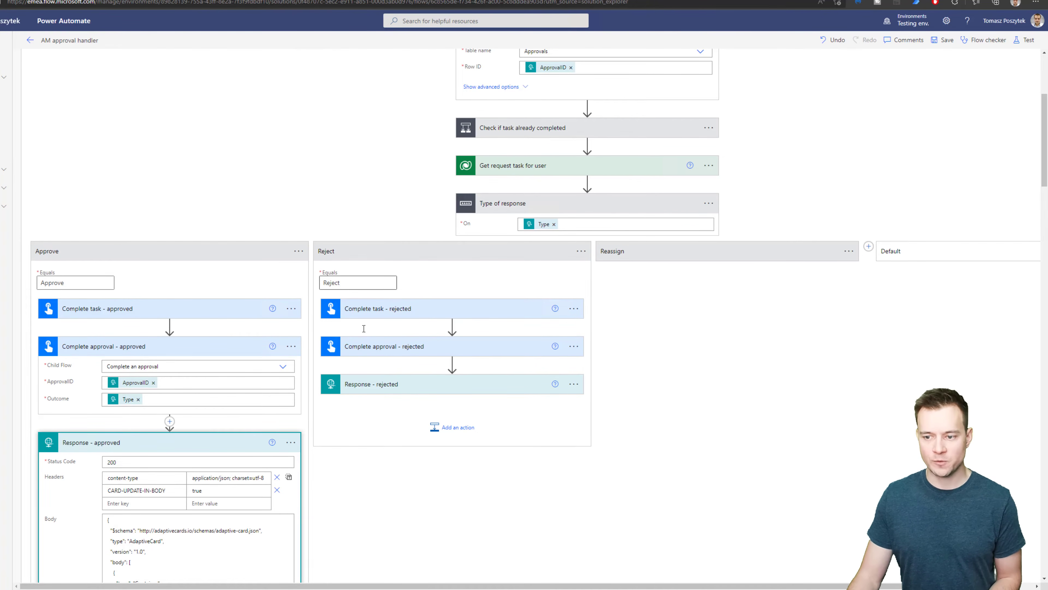
Examine the status code, headers and card body of the Response - rejected action in the Reject case
click(398, 388)
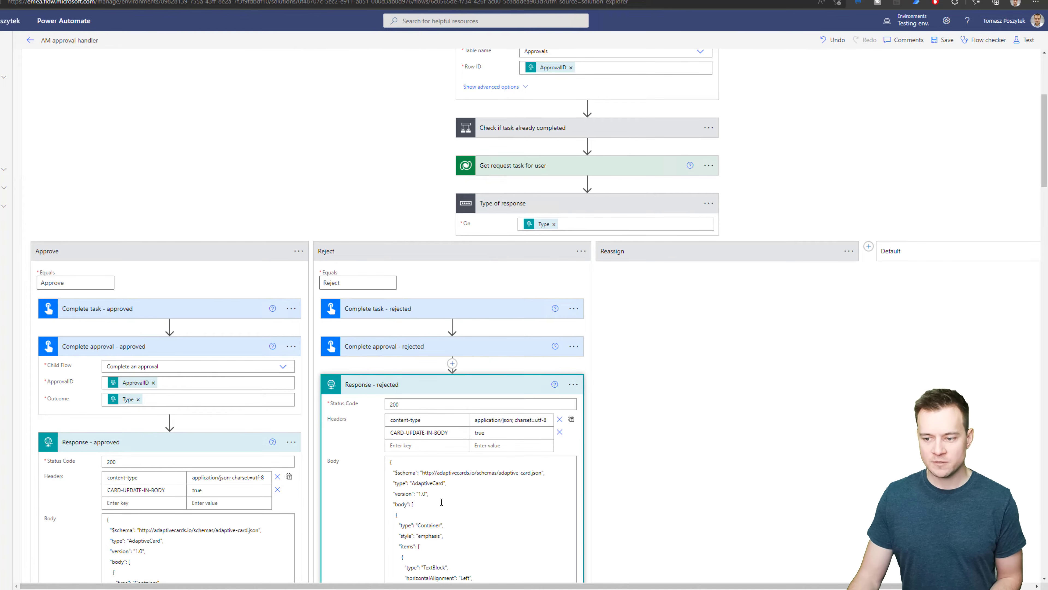
scroll(429, 454, down, 3)
scroll(453, 444, up, 3)
scroll(453, 444, up, 2)
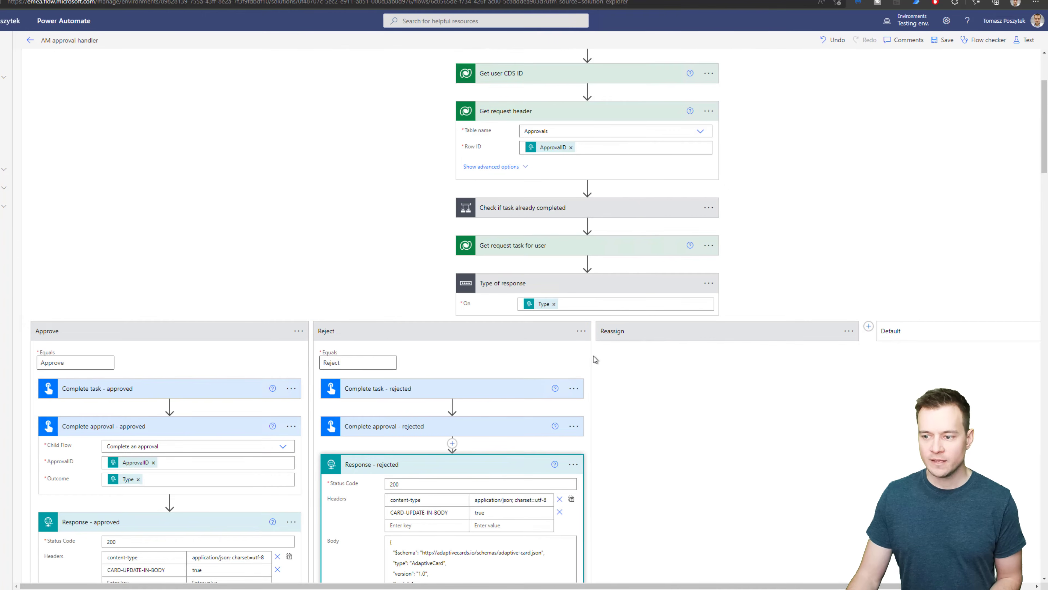
Expand the Reassign case and examine its Reassign a task and Send notifications to new assignee actions
click(658, 344)
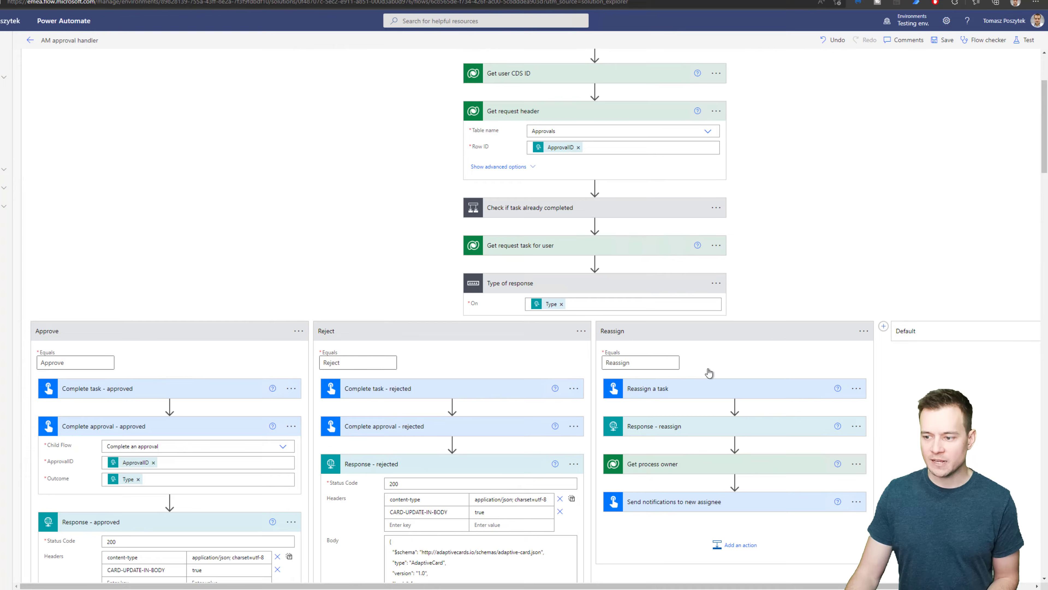
click(826, 392)
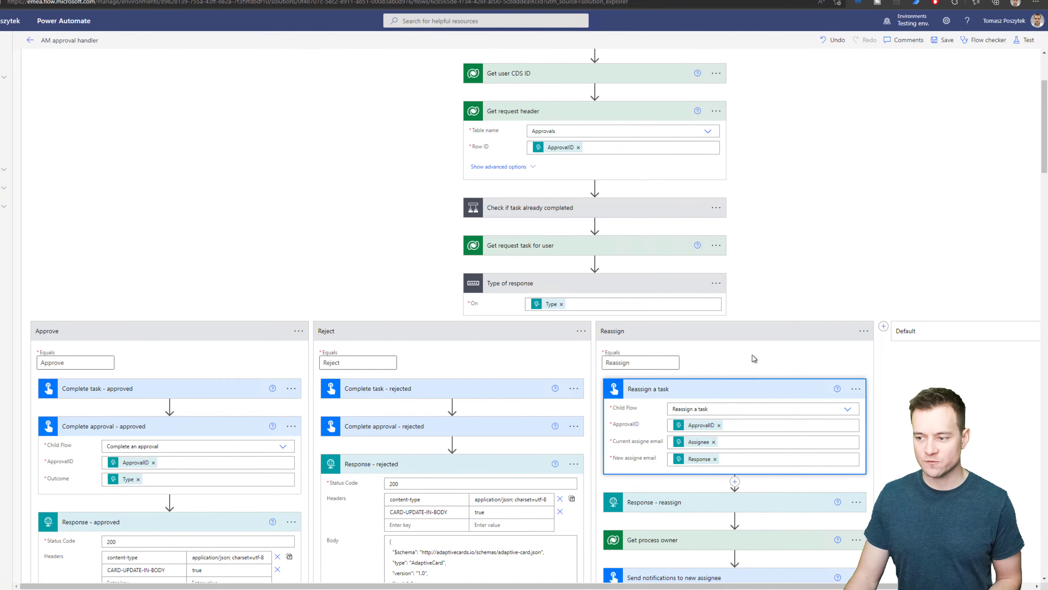
scroll(753, 355, down, 4)
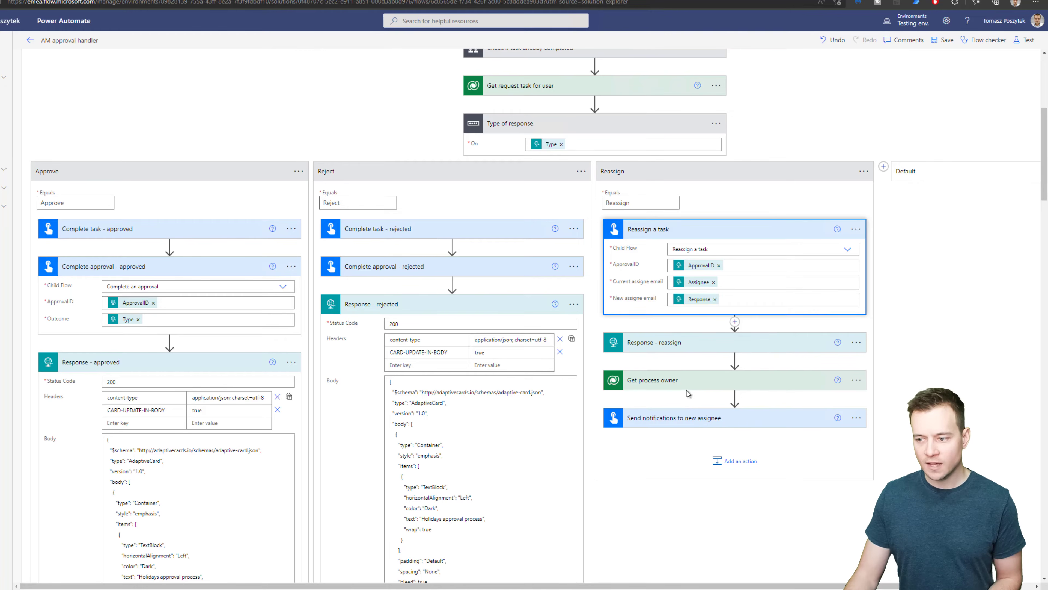
click(684, 421)
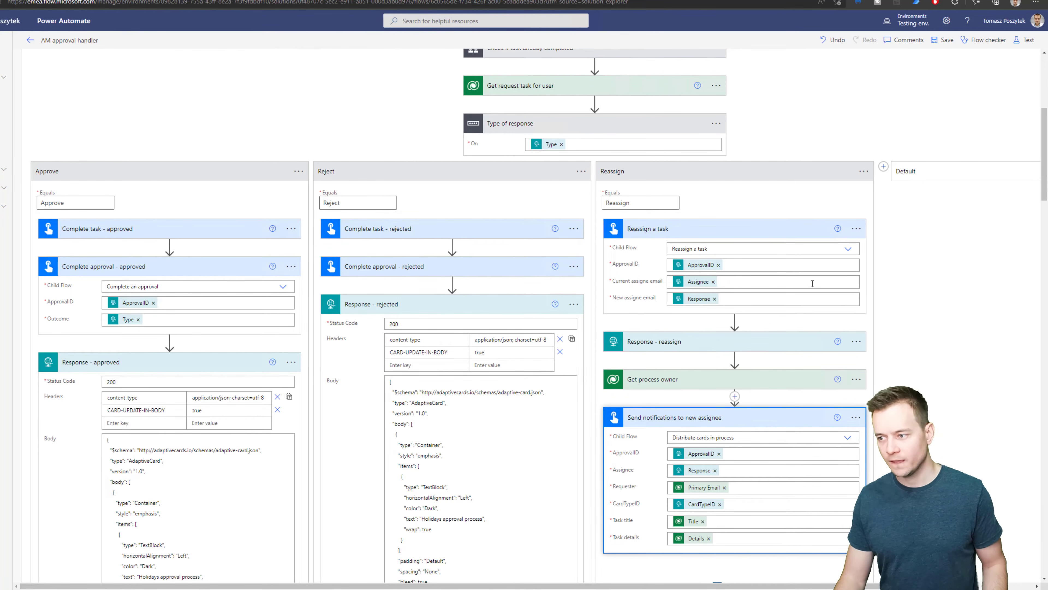
Expand the Default case, examine the Unsupported scenario response, and collapse it together with the Type of response switch
click(939, 175)
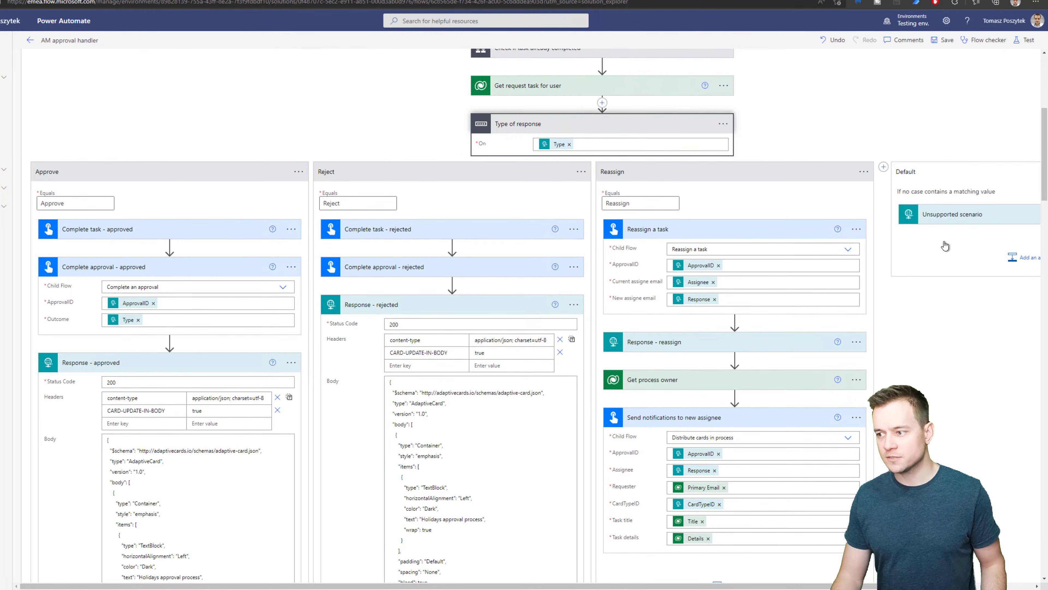
scroll(947, 252, right, 3)
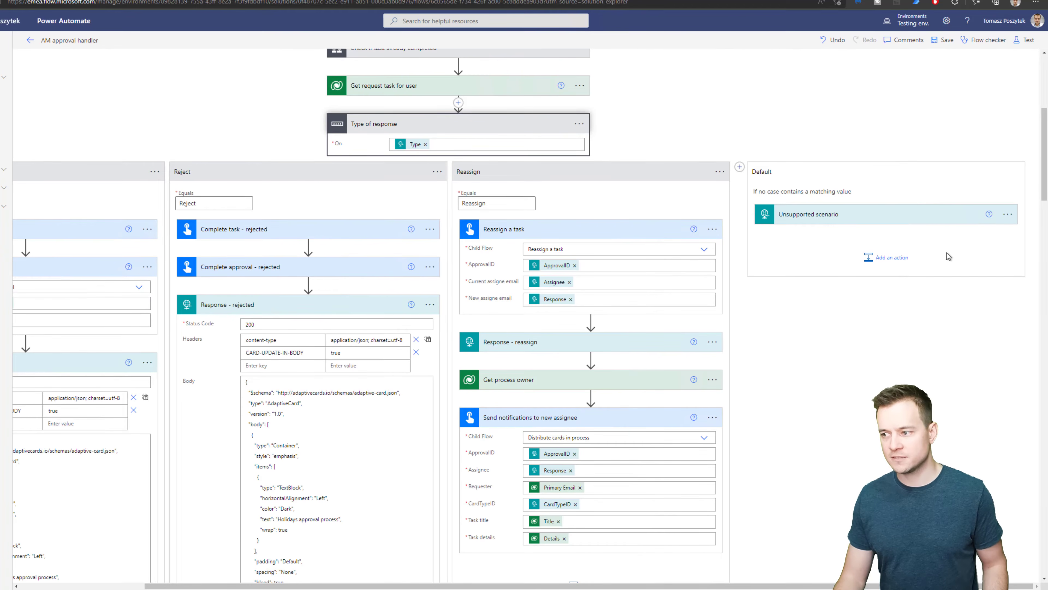
click(925, 222)
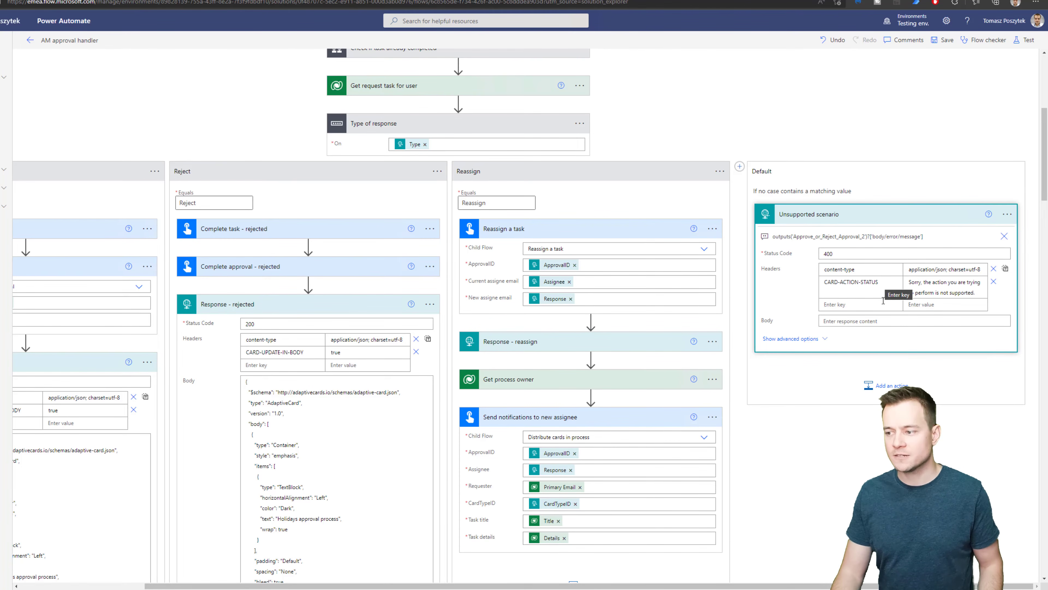
click(915, 219)
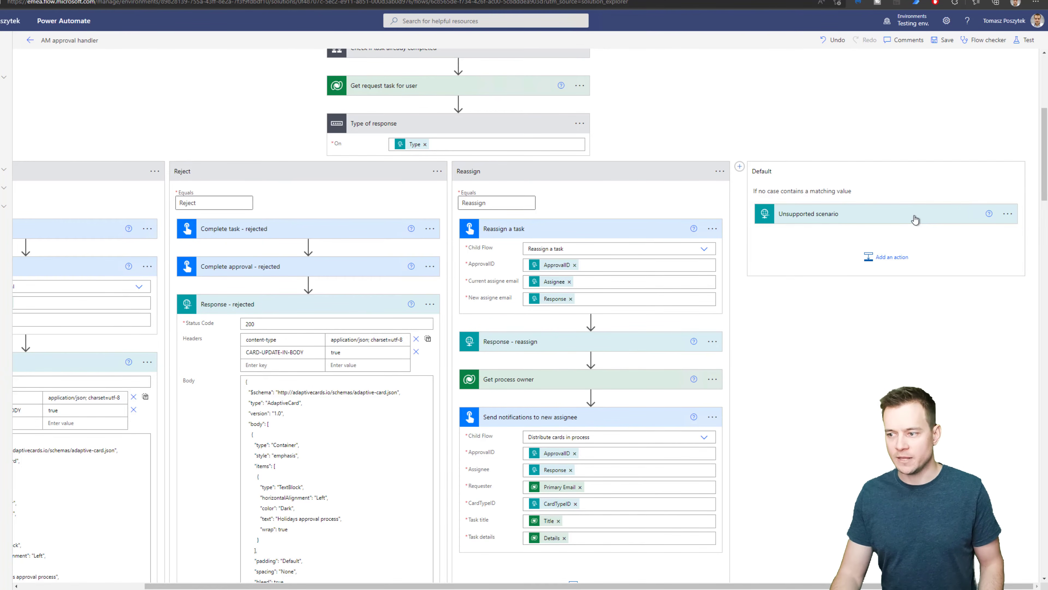
click(474, 124)
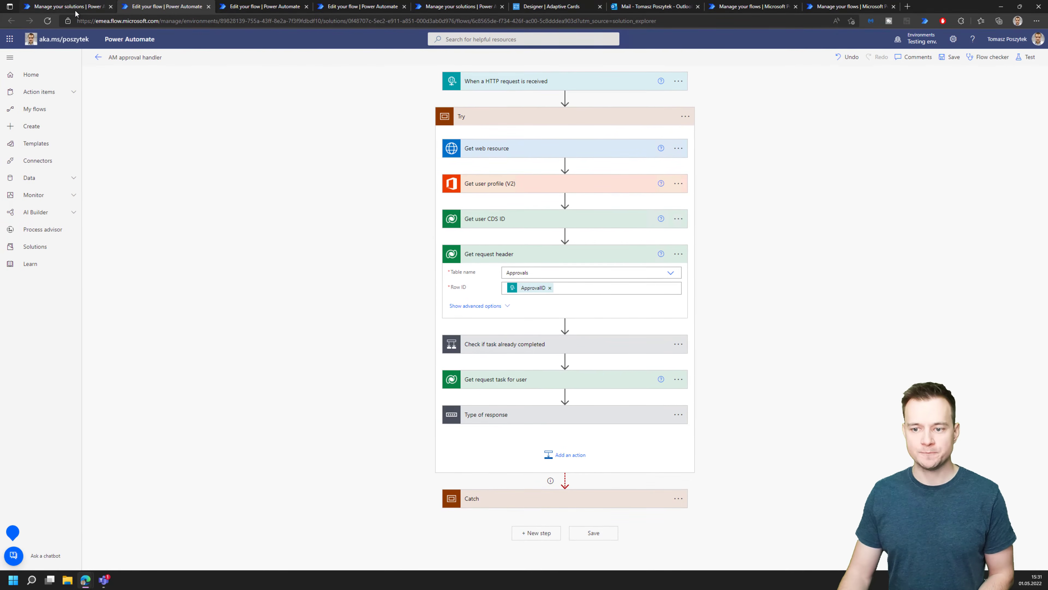
Return to the Tasks manager solution, dismiss the editing notice and open the Complete a task in approval flow for editing
click(76, 9)
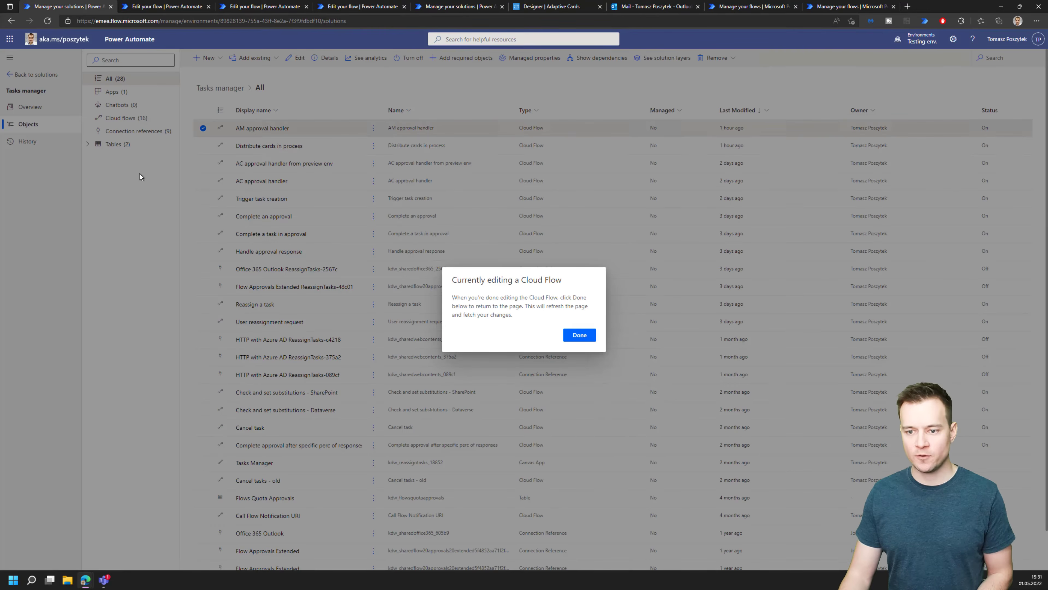
click(583, 336)
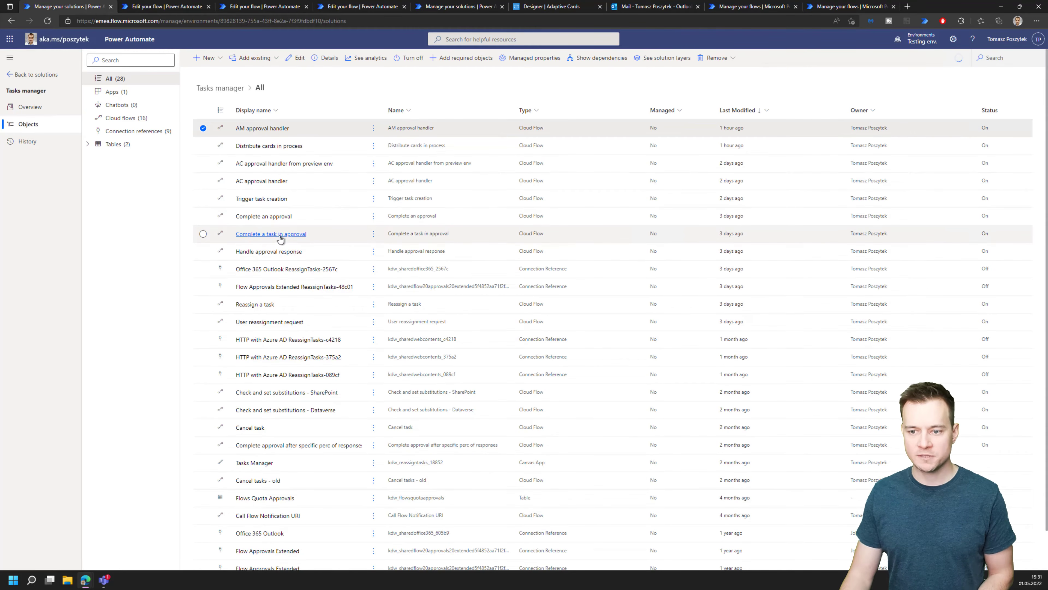
click(374, 236)
click(381, 249)
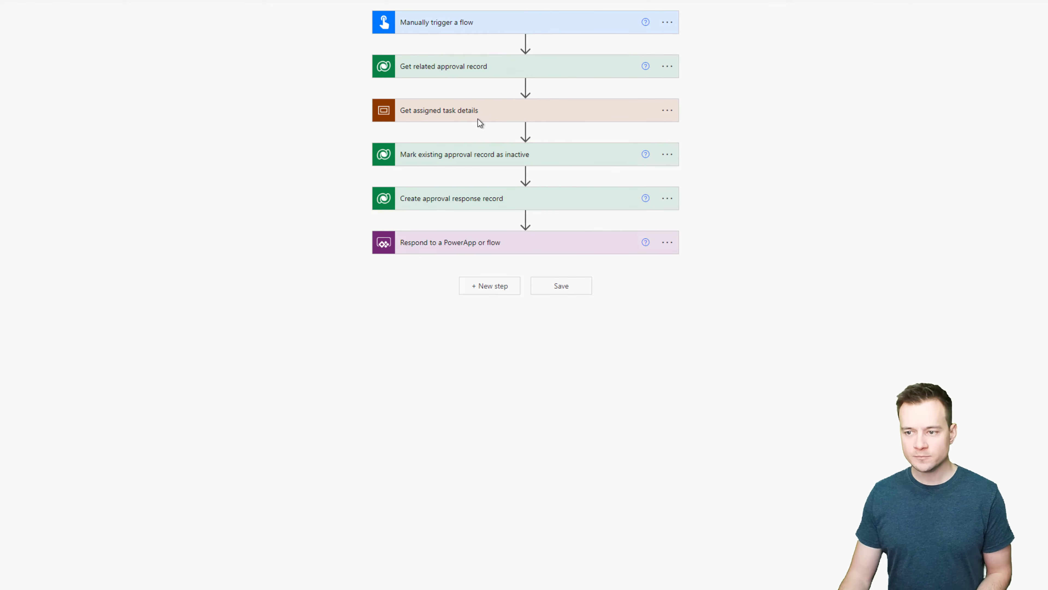
Examine the Mark existing approval record as inactive and Create approval response record actions, including the latter's advanced options, and collapse both
click(476, 159)
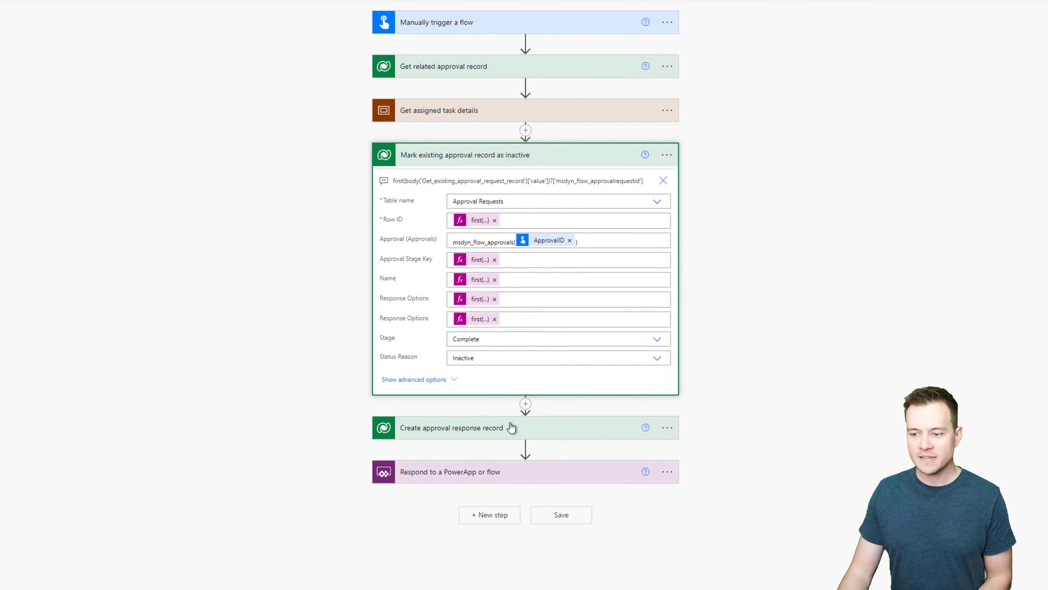
click(671, 430)
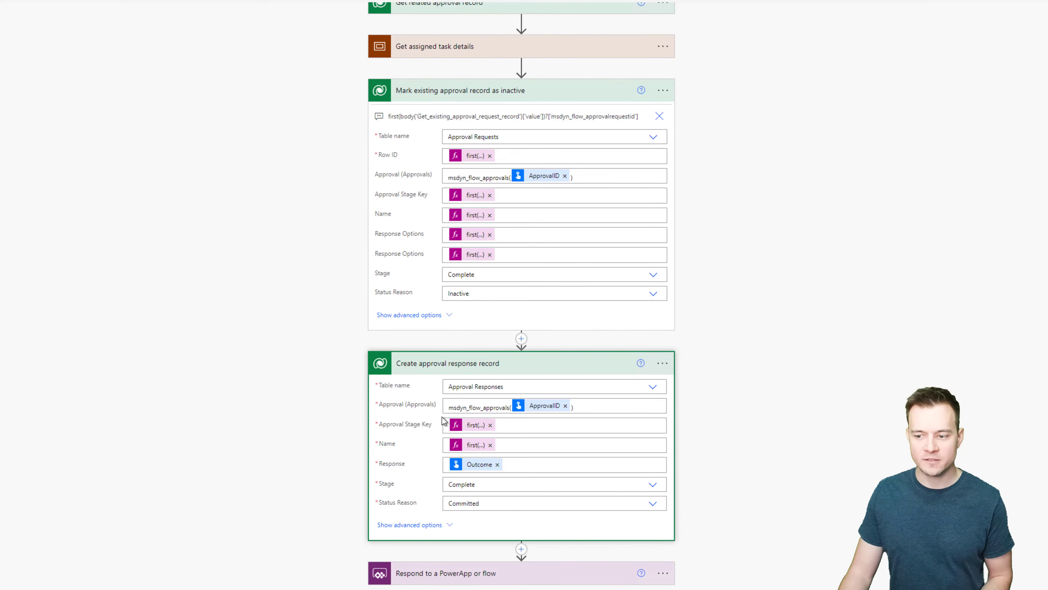
click(417, 531)
scroll(329, 481, down, 5)
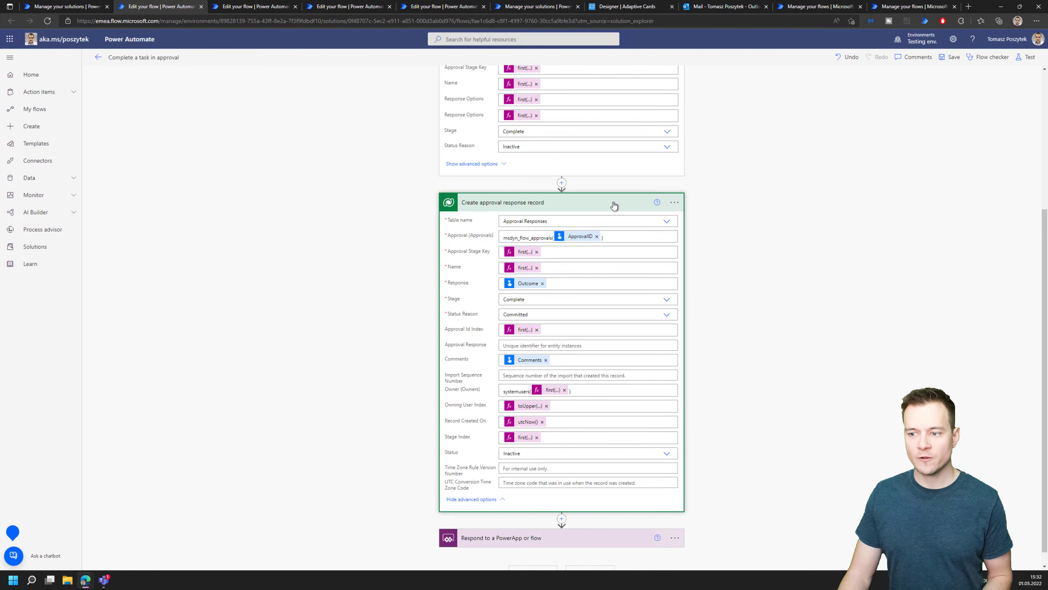
click(614, 206)
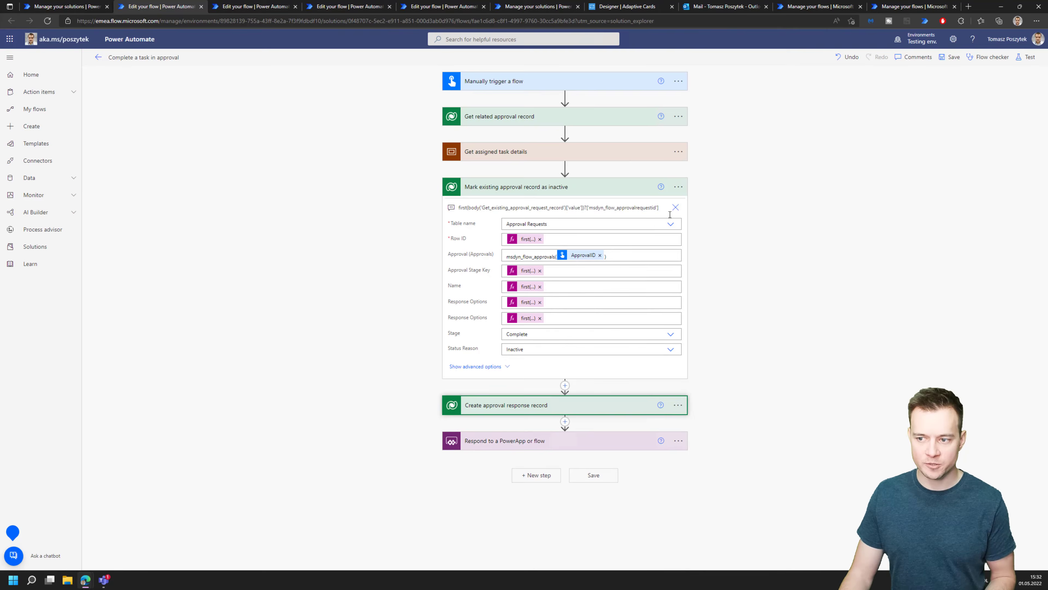
click(597, 192)
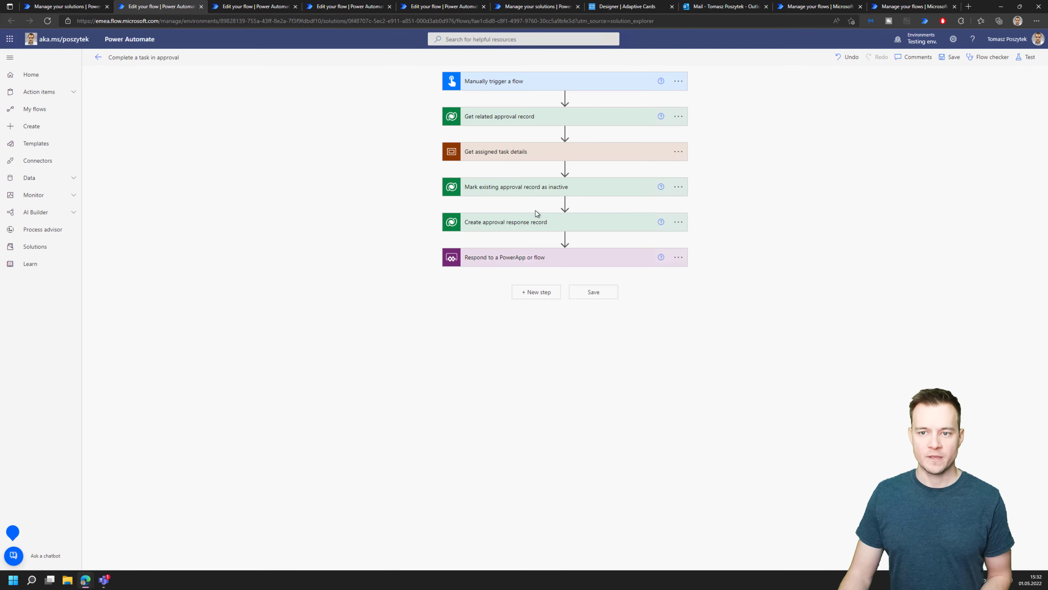
Close the Complete a task in approval flow without saving, dismiss the solution's editing notice and open the Complete an approval flow for editing
click(201, 6)
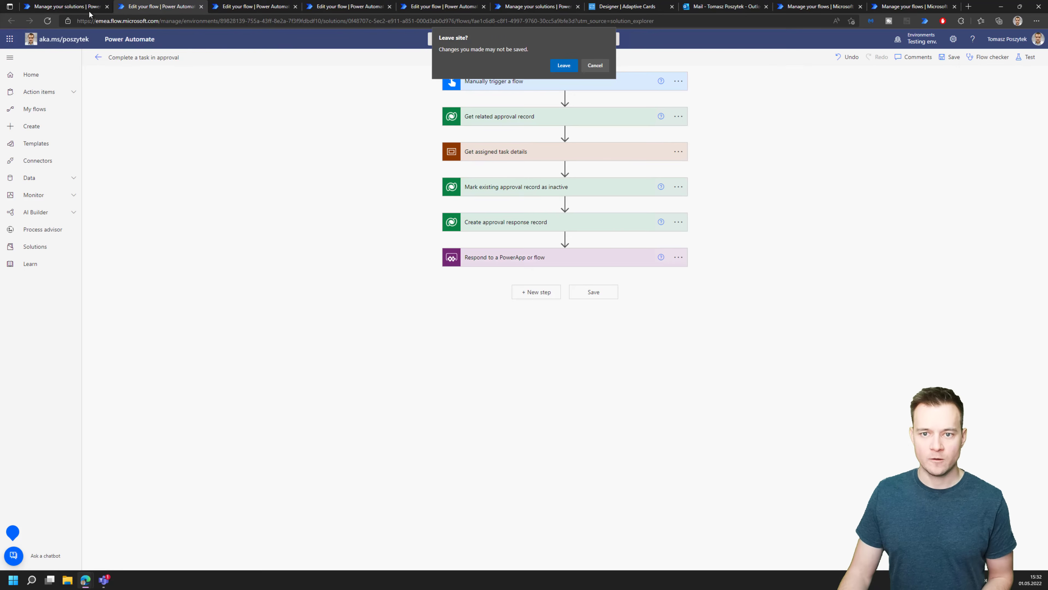
click(564, 65)
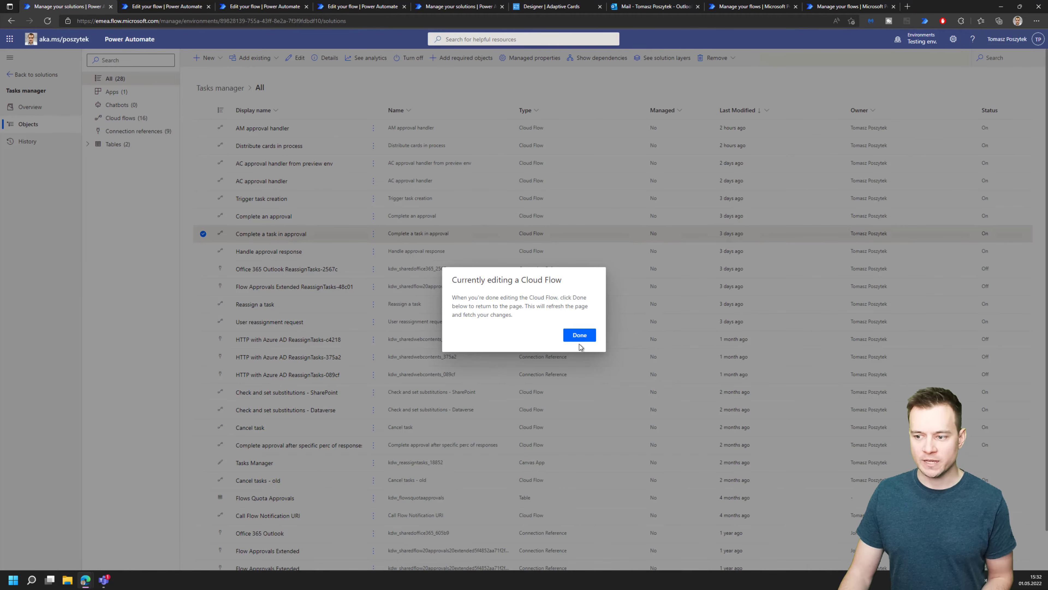
click(579, 335)
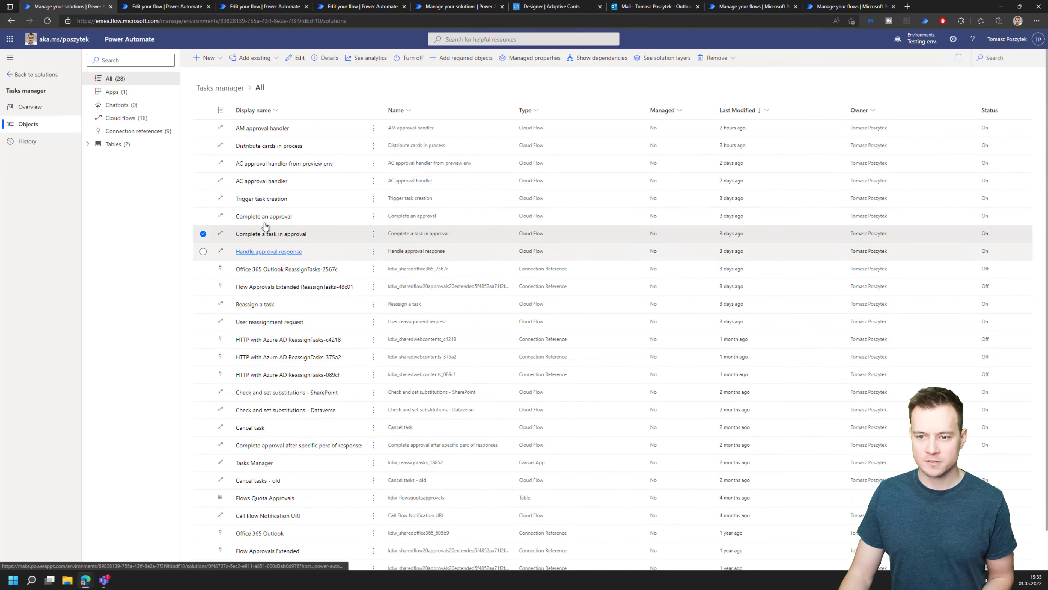
click(352, 219)
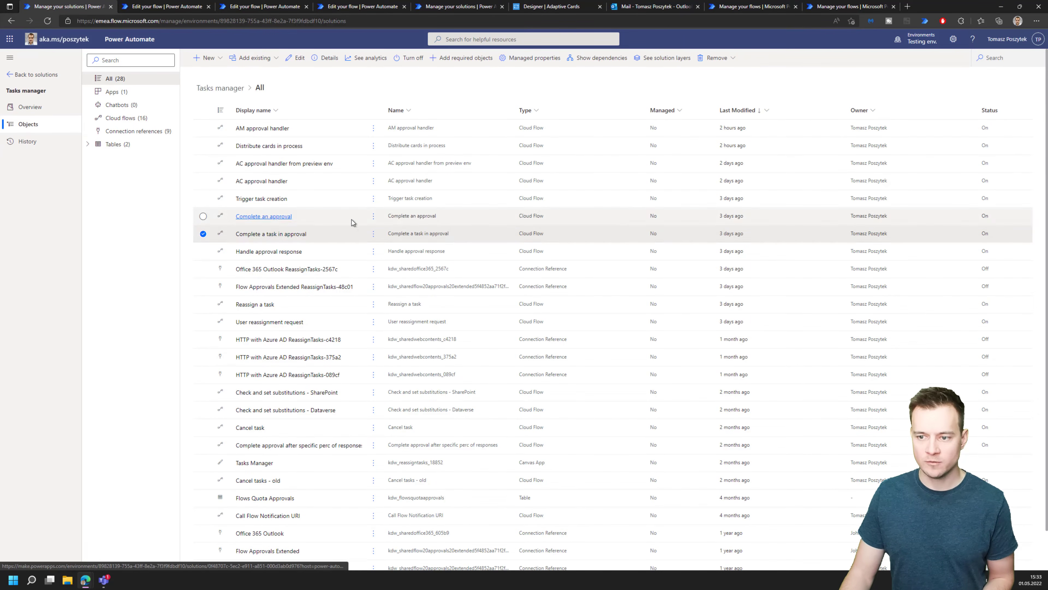
click(373, 217)
click(383, 234)
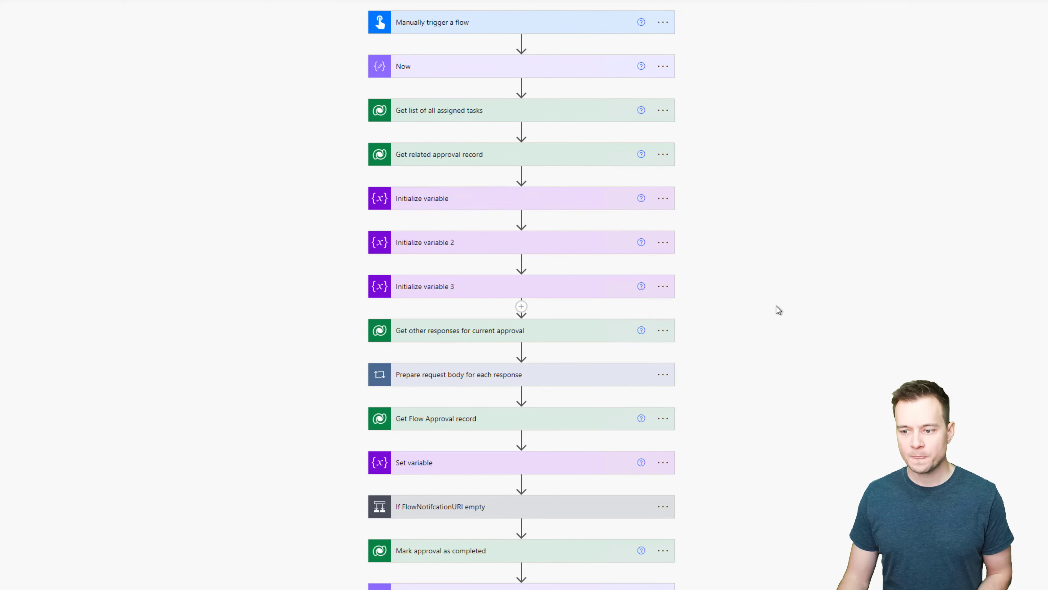
Expand the Prepare request body for each response loop and examine its Append to array variable and Append to array variable 2 actions
scroll(777, 309, down, 3)
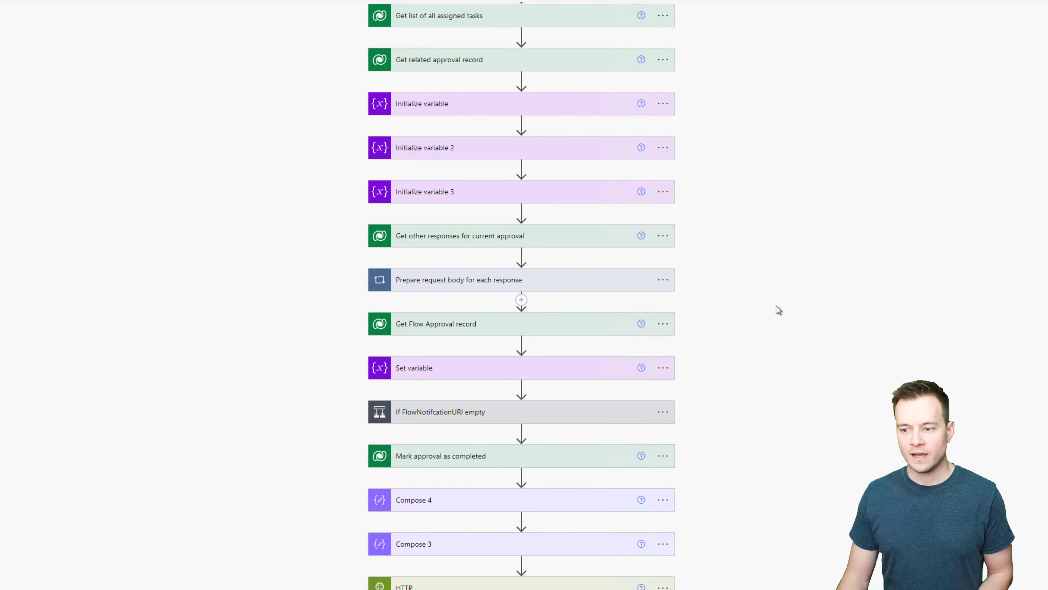
click(472, 280)
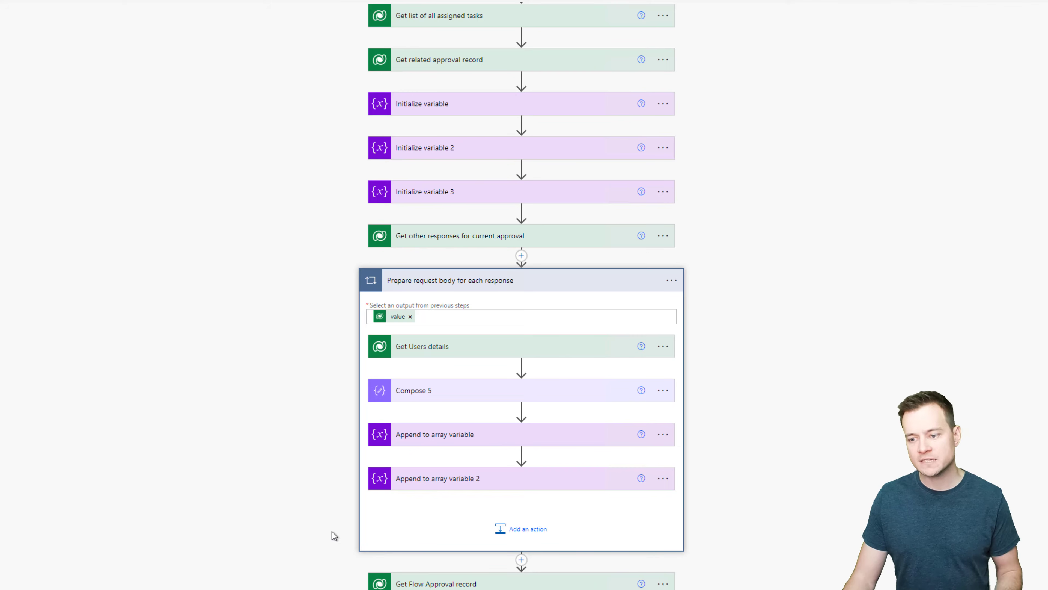
click(435, 439)
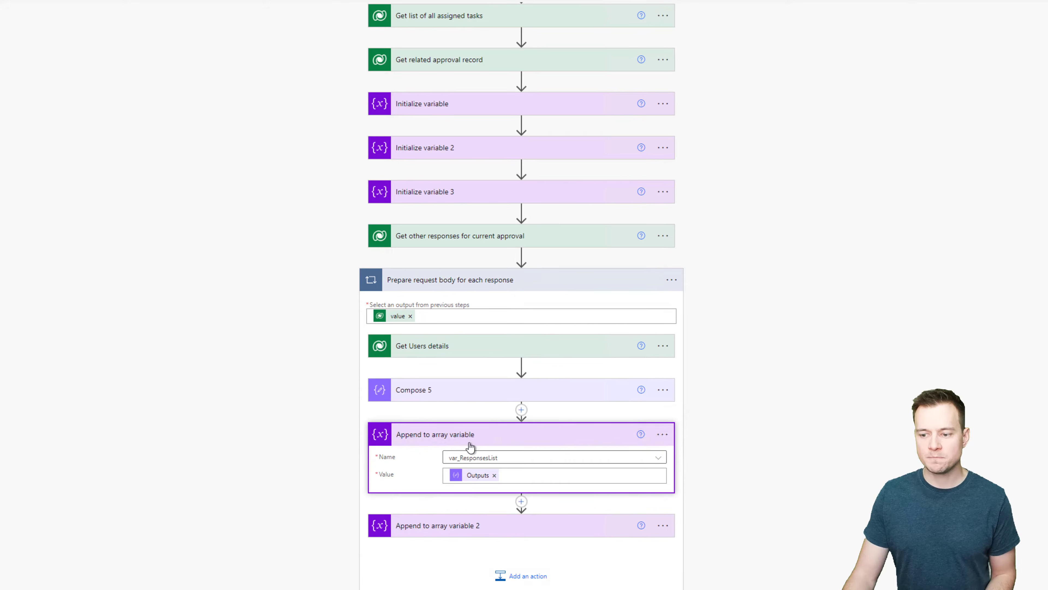
click(534, 525)
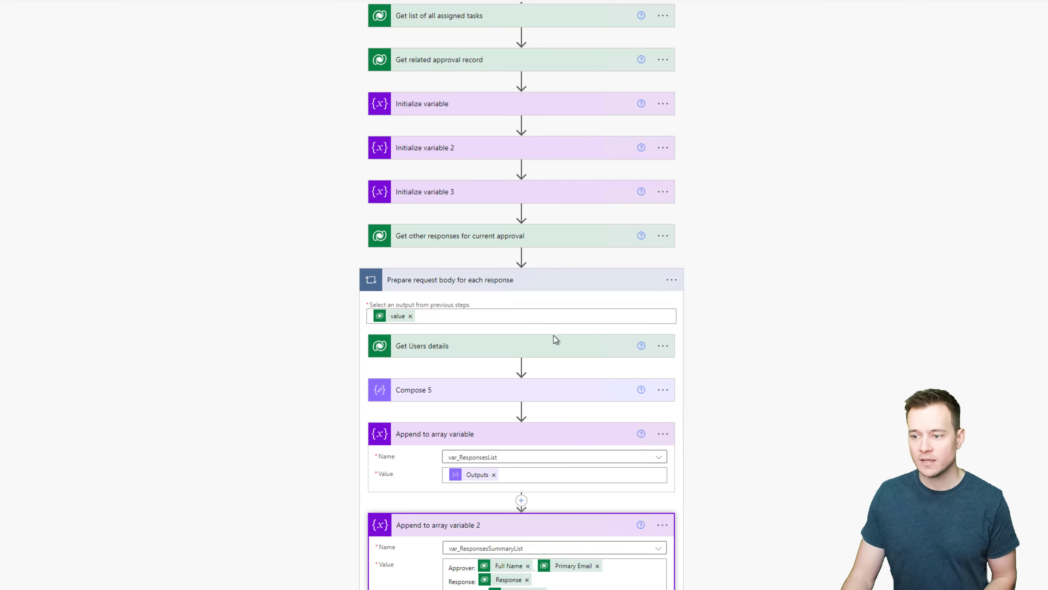
scroll(693, 484, down, 2)
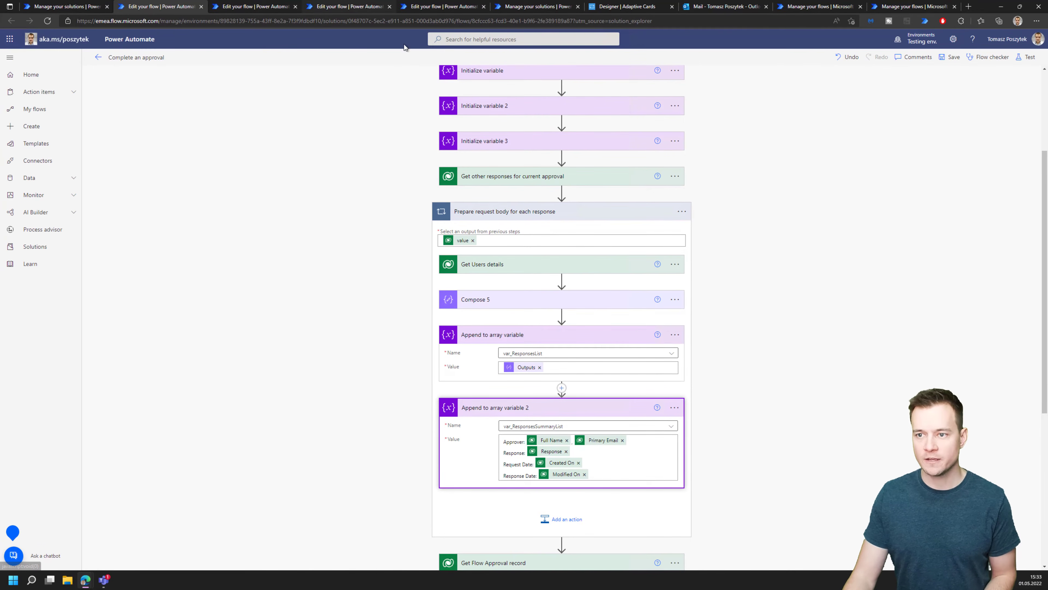
Leave the Trigger task creation flow's editor, open its May 1, 03:19 PM run and expand Wait for an approval inside the Try scope
click(417, 10)
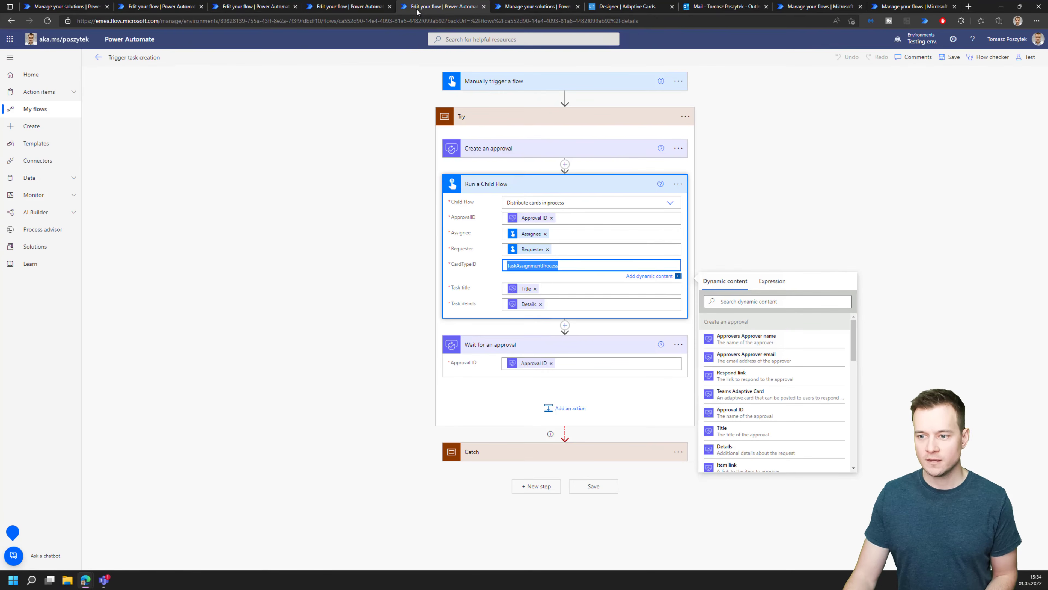
click(360, 9)
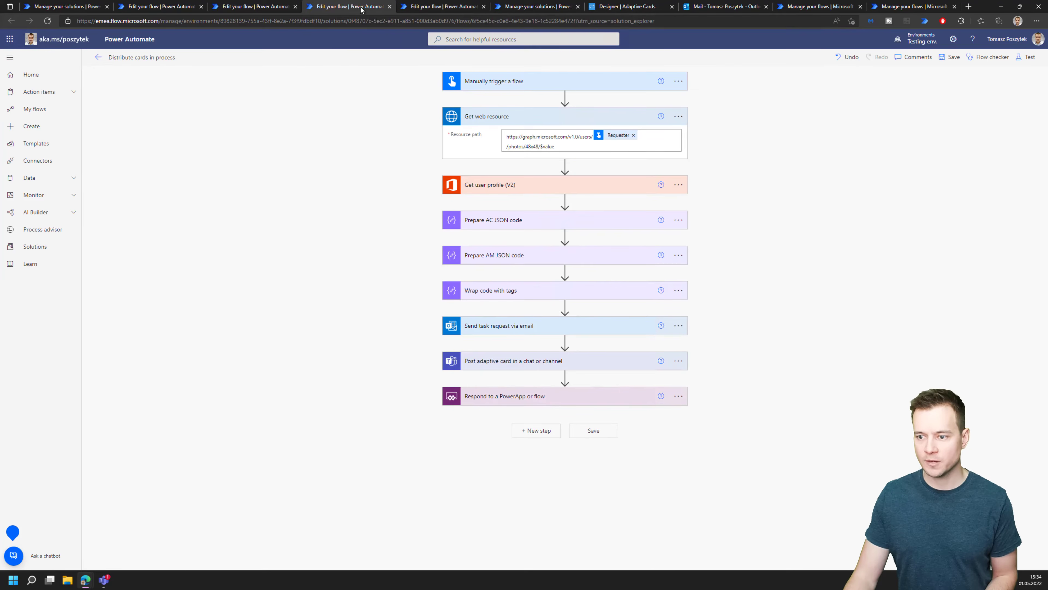
click(458, 11)
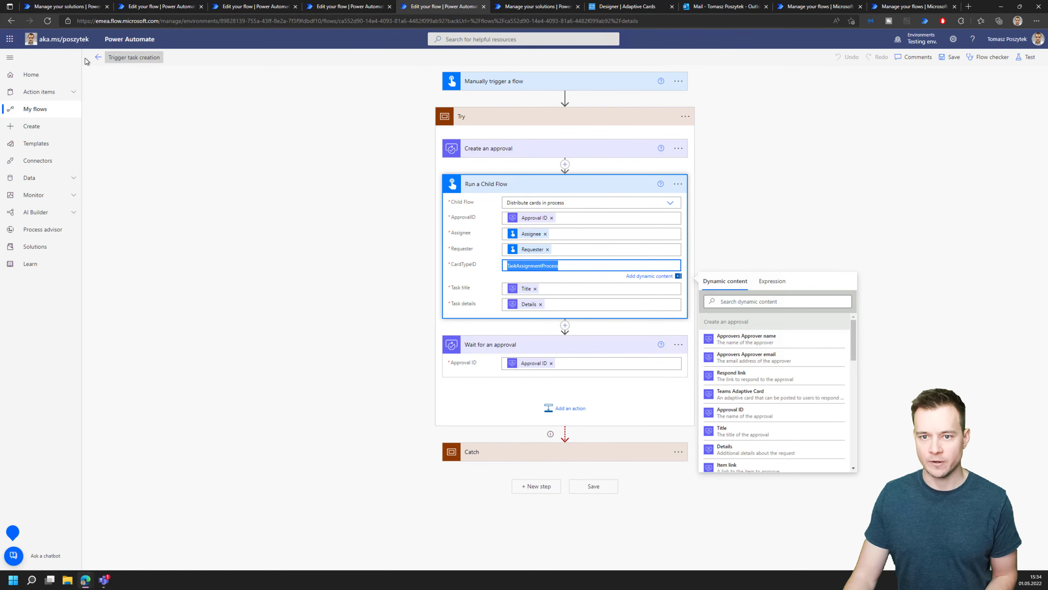
click(99, 58)
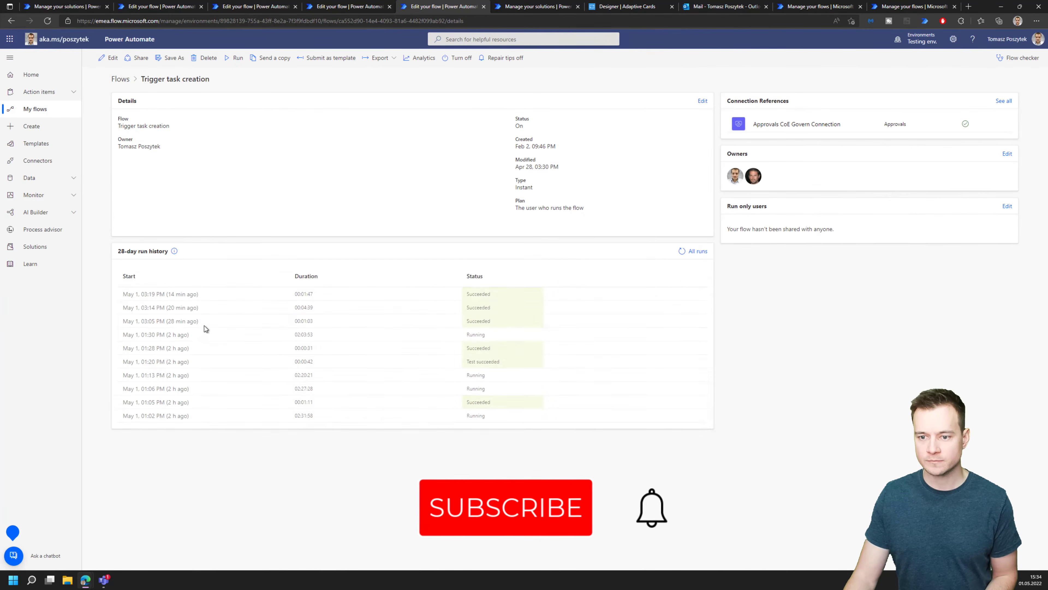
click(166, 295)
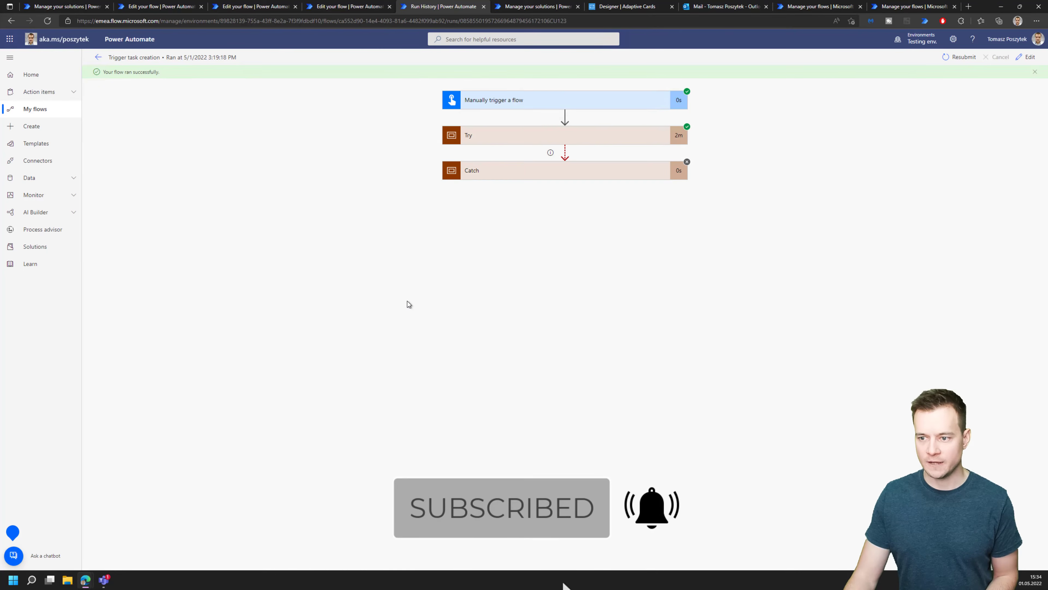
click(524, 132)
click(507, 230)
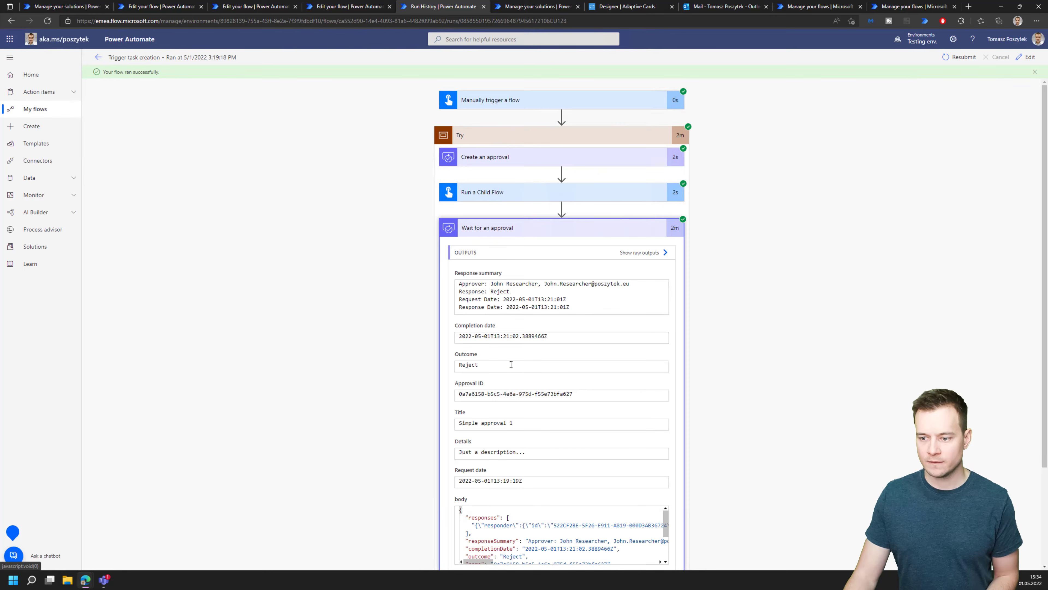
Show the raw outputs of Wait for an approval and examine the responses and responseSummary properties in the body
scroll(768, 448, down, 3)
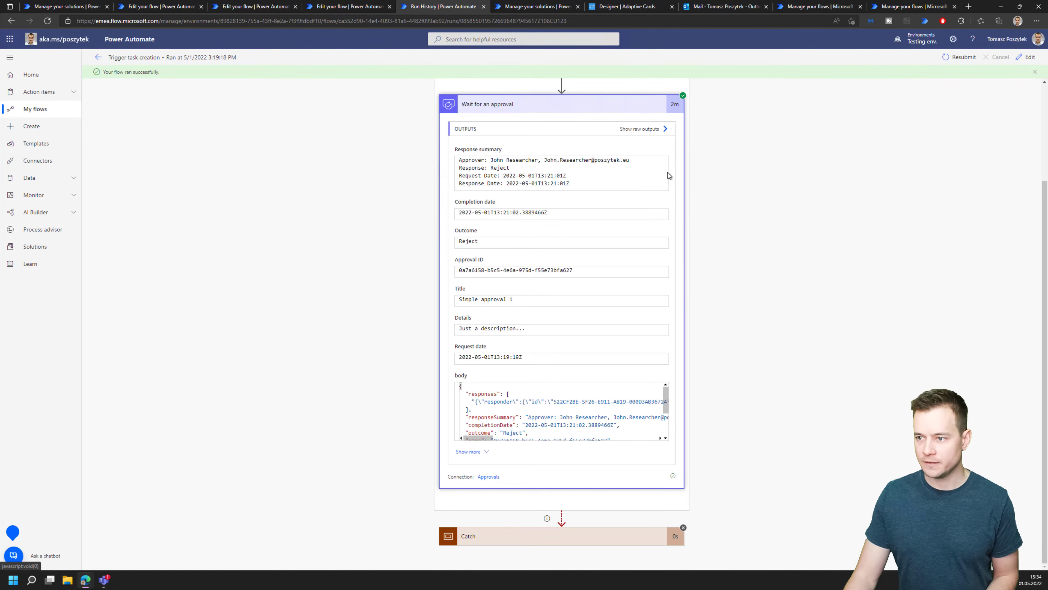
click(646, 132)
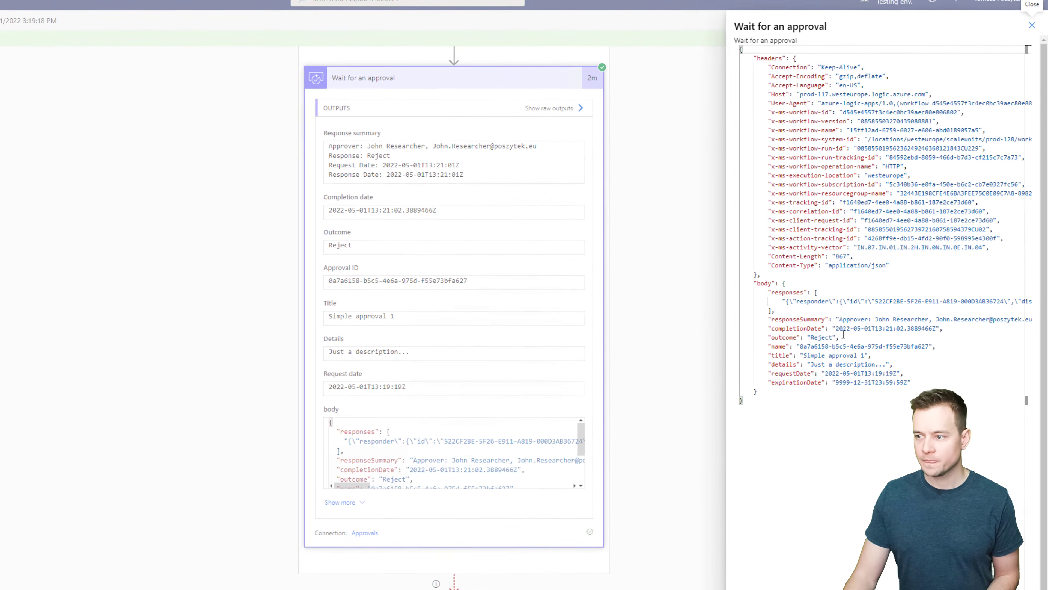
drag(761, 293, 778, 313)
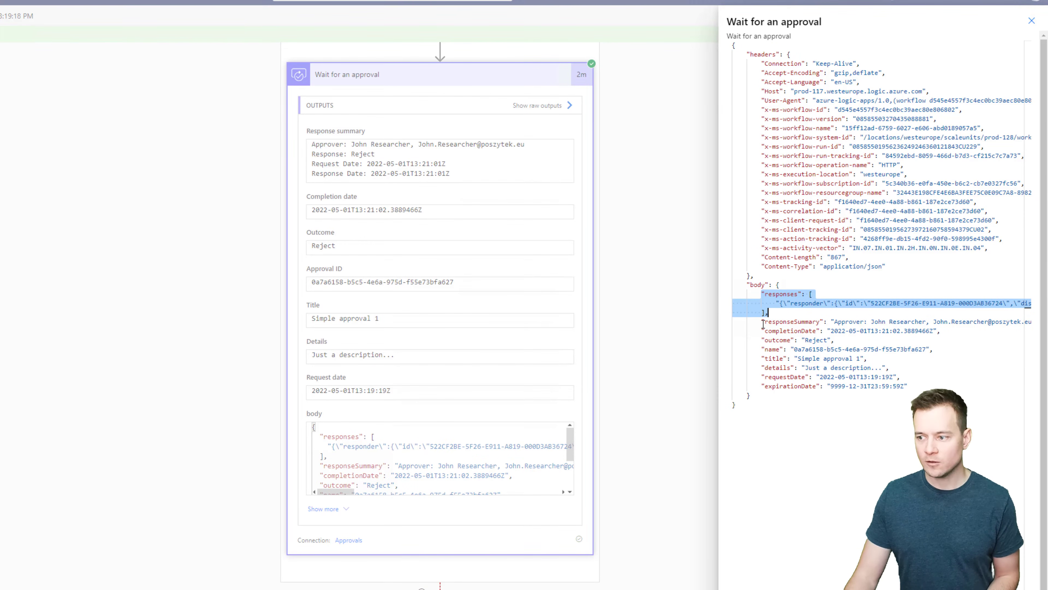
drag(761, 322, 825, 323)
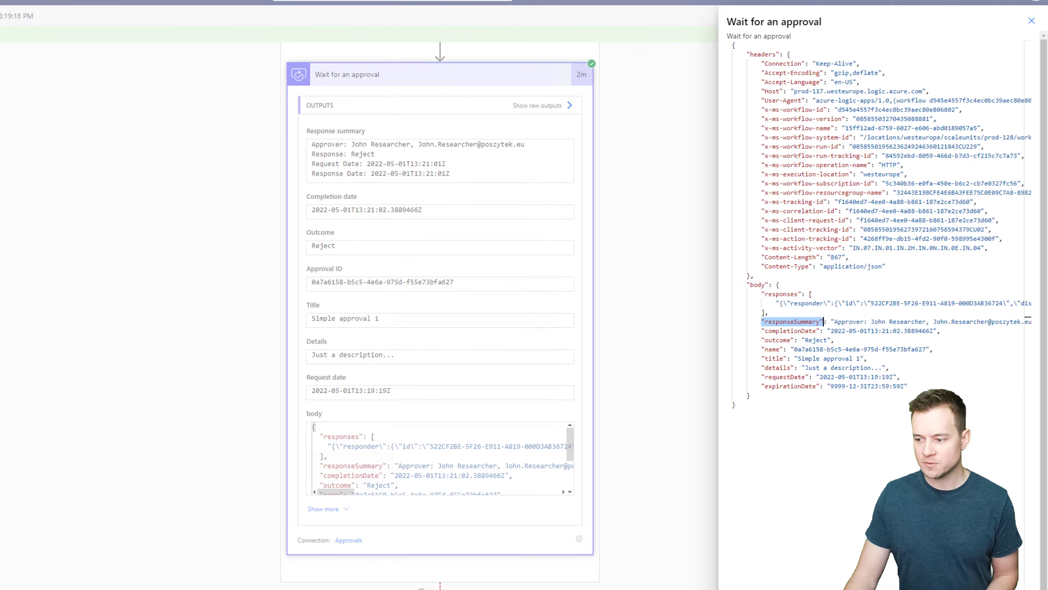
scroll(824, 322, right, 10)
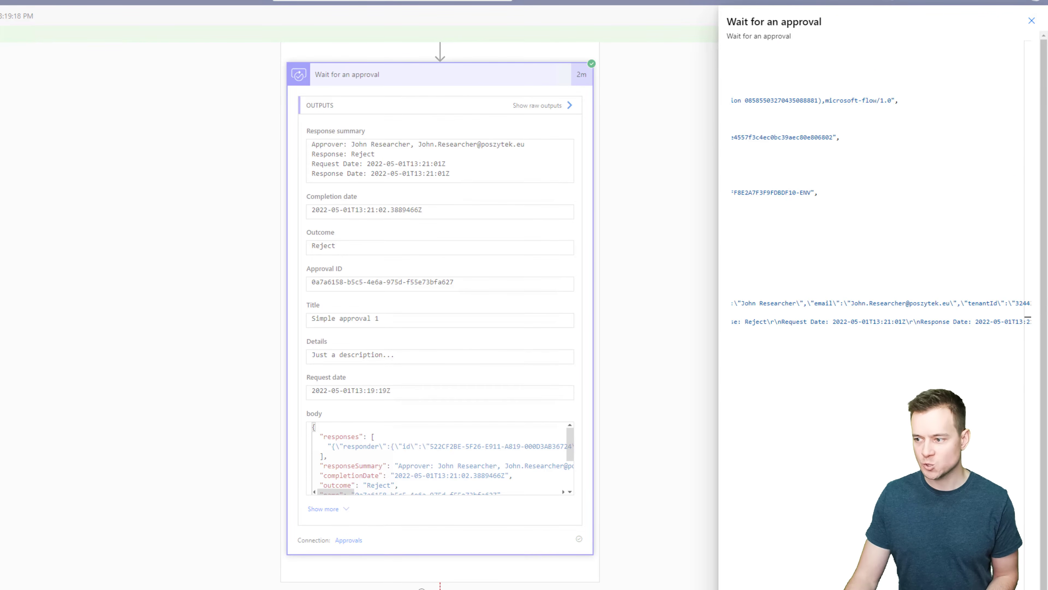
scroll(824, 322, left, 10)
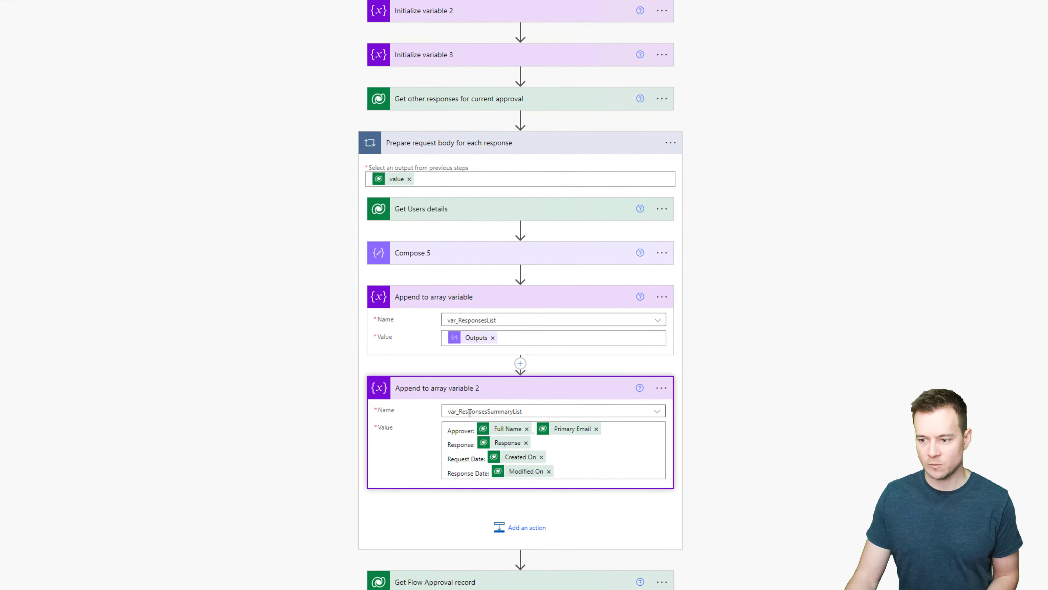
In the Complete an approval flow, examine Get Flow Approval record and Mark approval as completed, including the latter's advanced options, and collapse the latter
scroll(668, 420, down, 5)
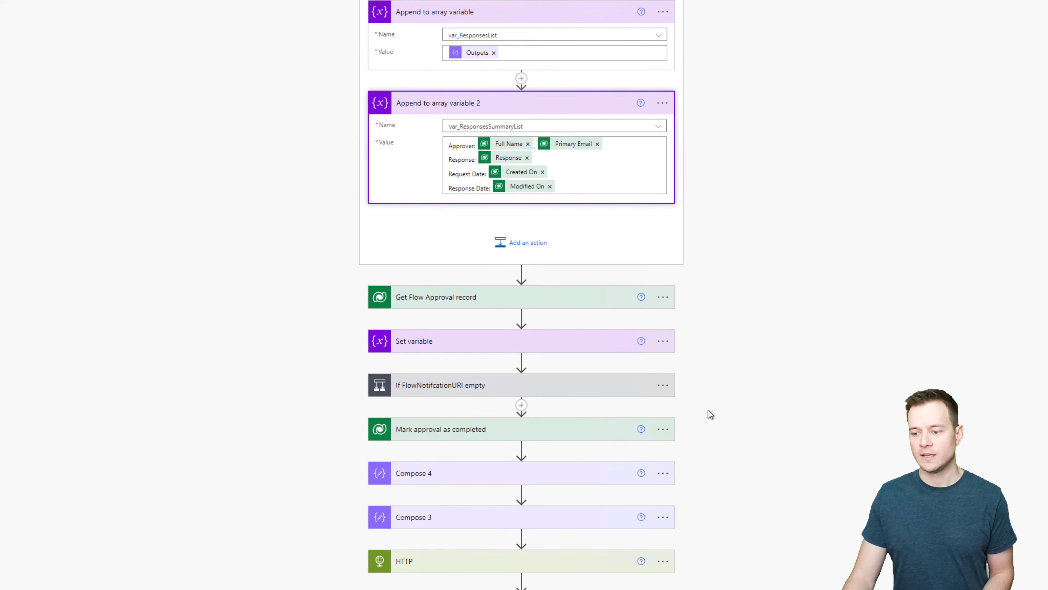
click(570, 301)
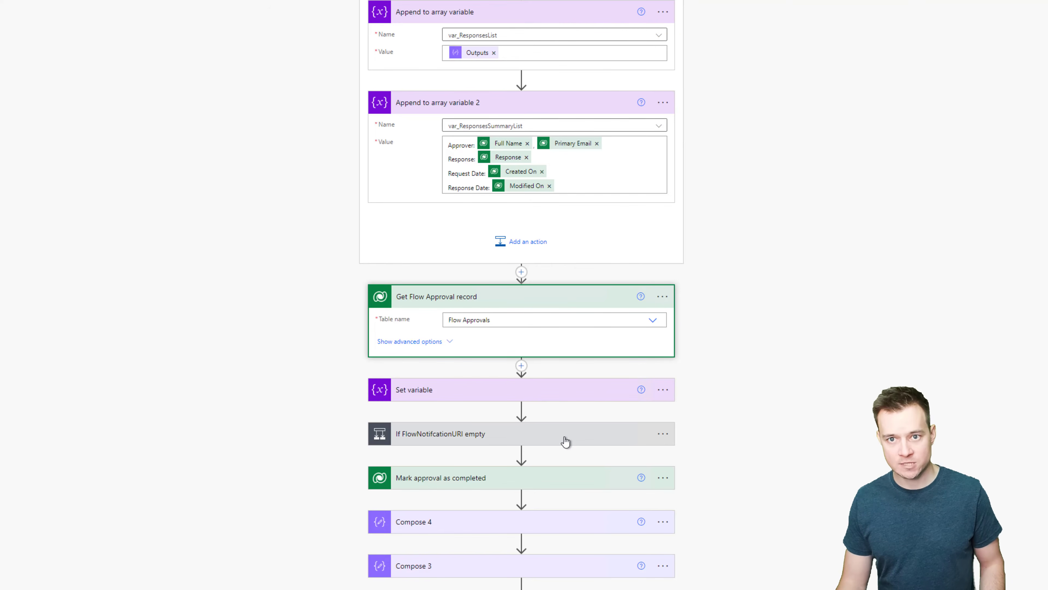
scroll(573, 466, down, 2)
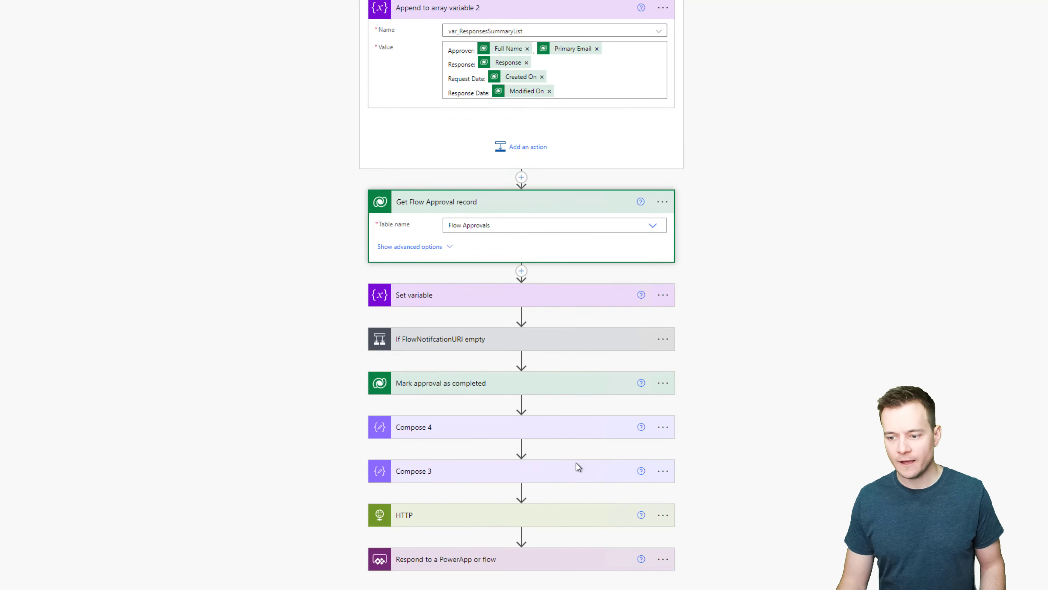
click(534, 387)
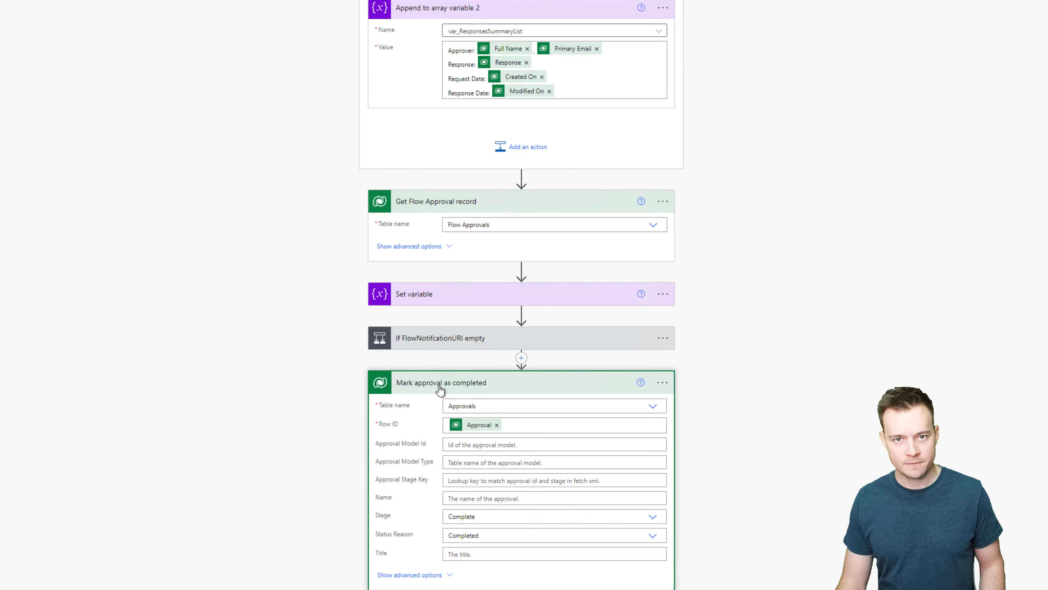
scroll(348, 457, down, 2)
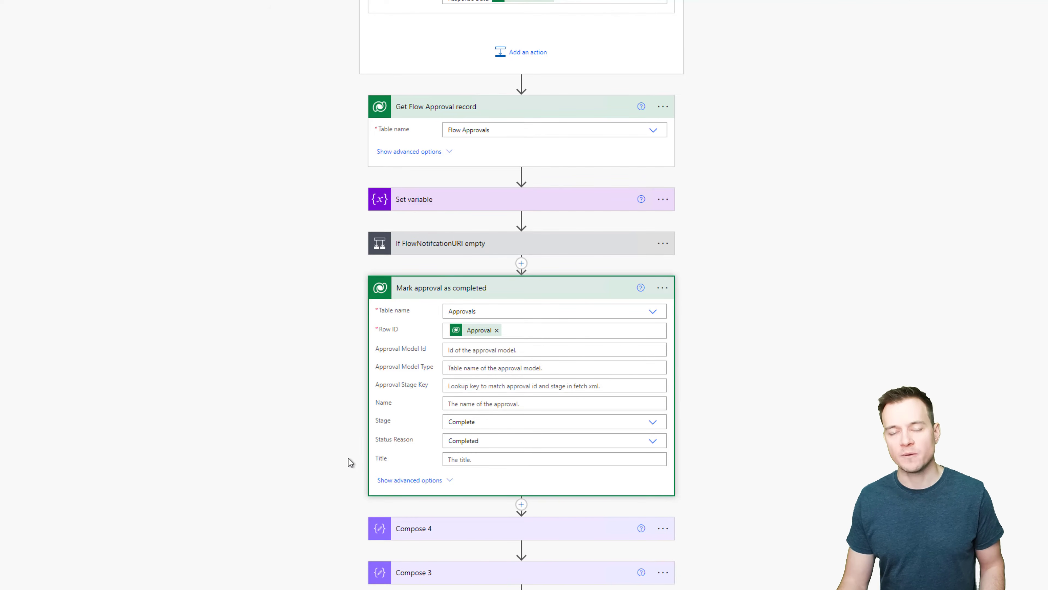
click(426, 482)
scroll(693, 496, down, 2)
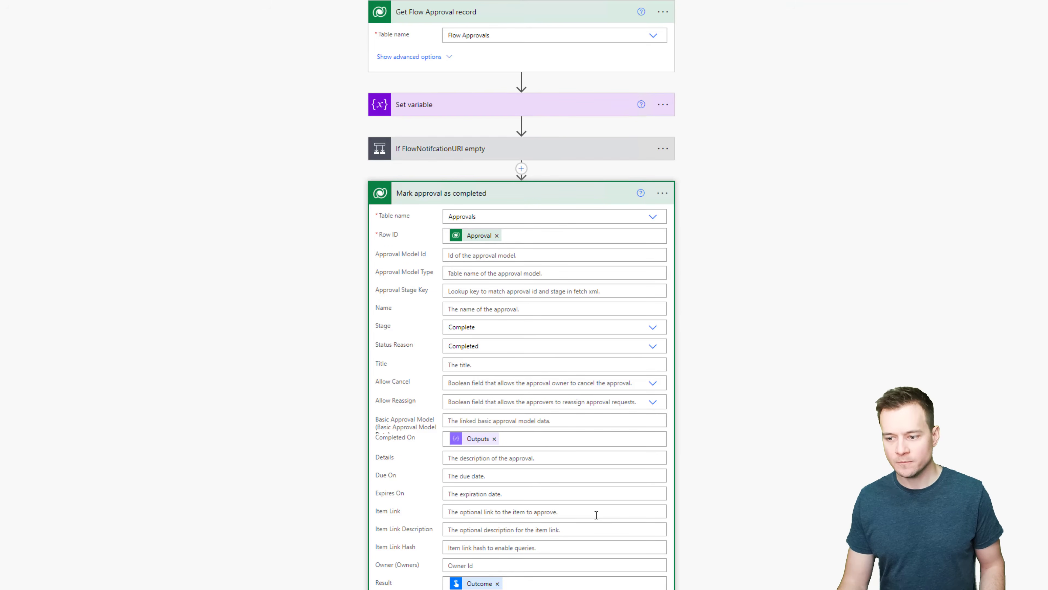
scroll(553, 414, down, 2)
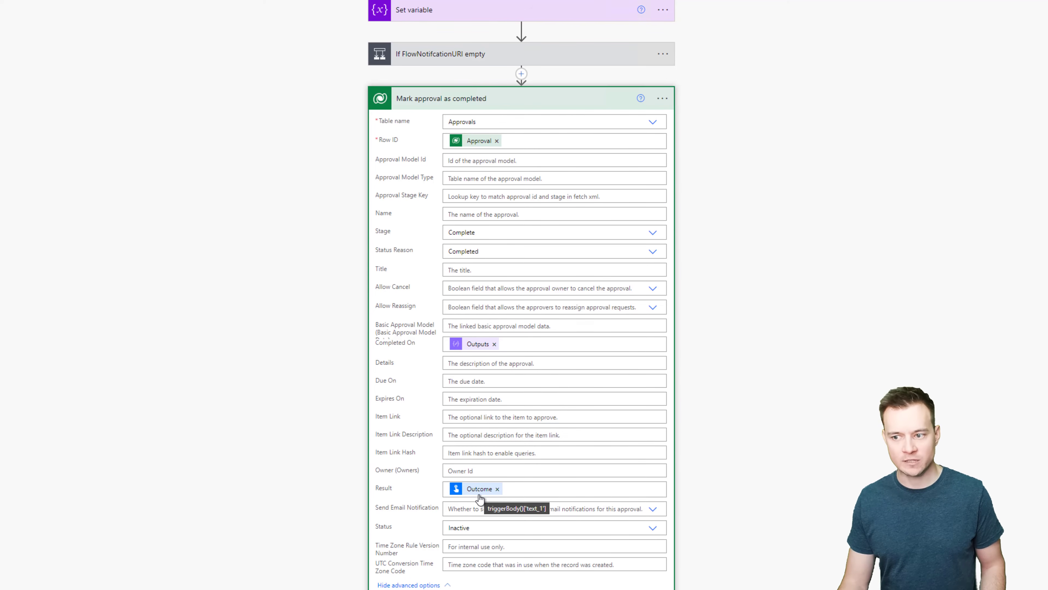
click(533, 106)
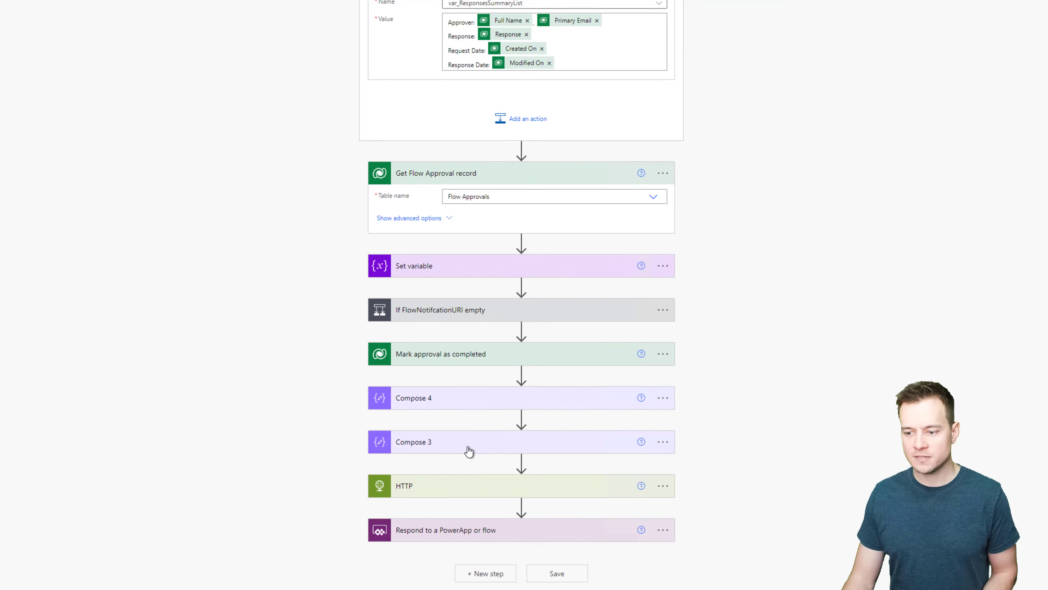
Expand the Compose 3 and HTTP actions and examine the JSON body and the request settings that post it
click(603, 450)
scroll(584, 458, down, 2)
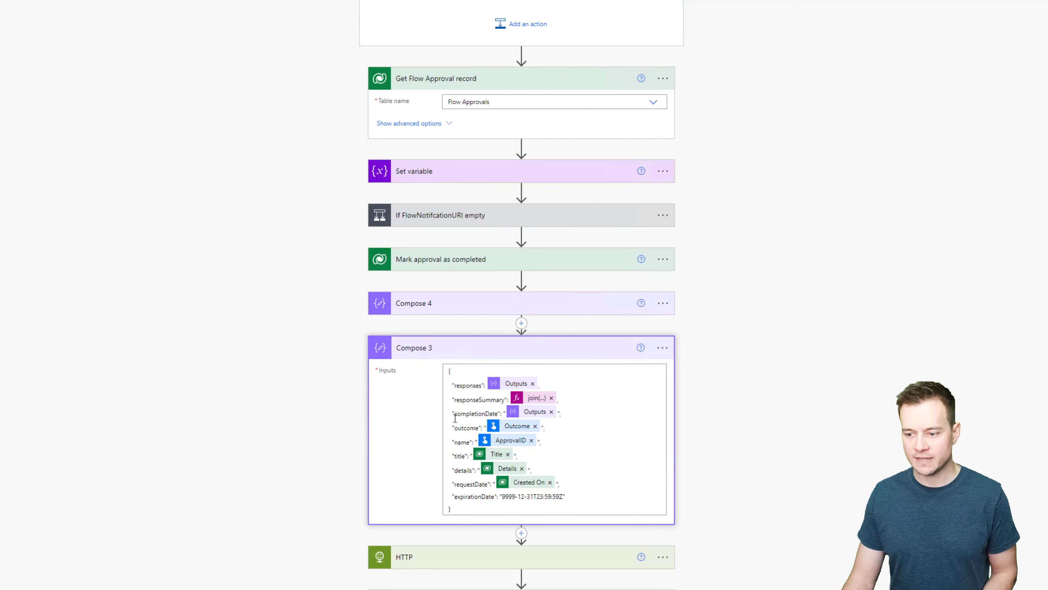
scroll(457, 510, down, 2)
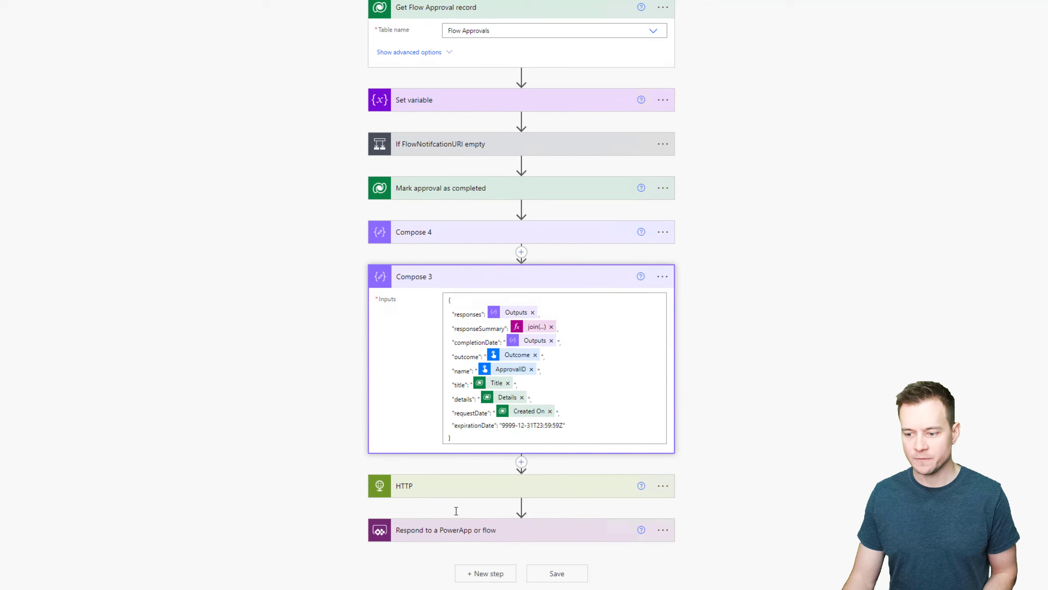
click(456, 493)
scroll(699, 493, down, 4)
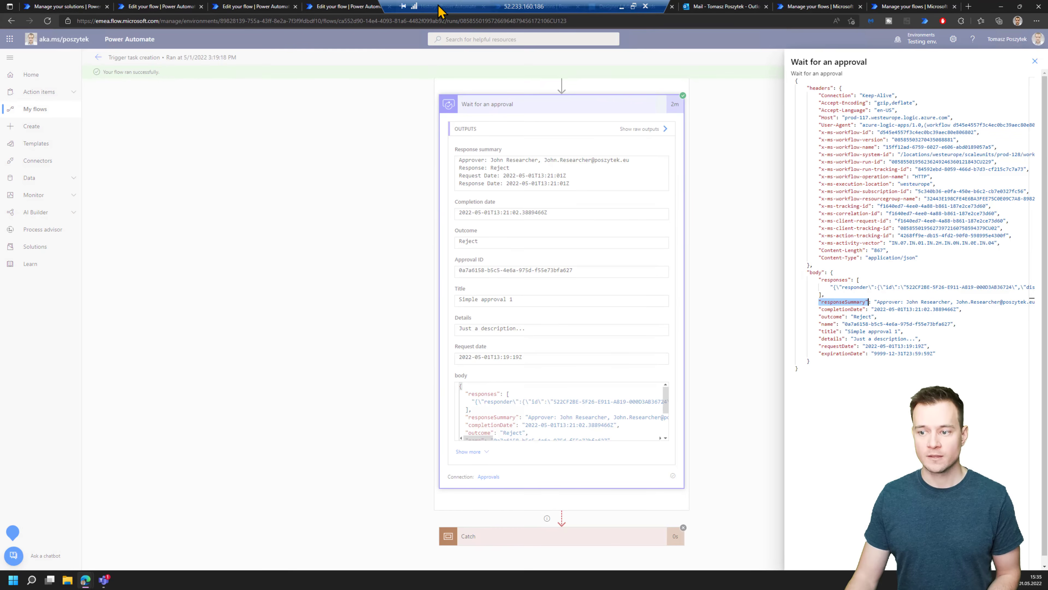
Close the run's raw outputs and close the Complete an approval flow without saving
click(695, 237)
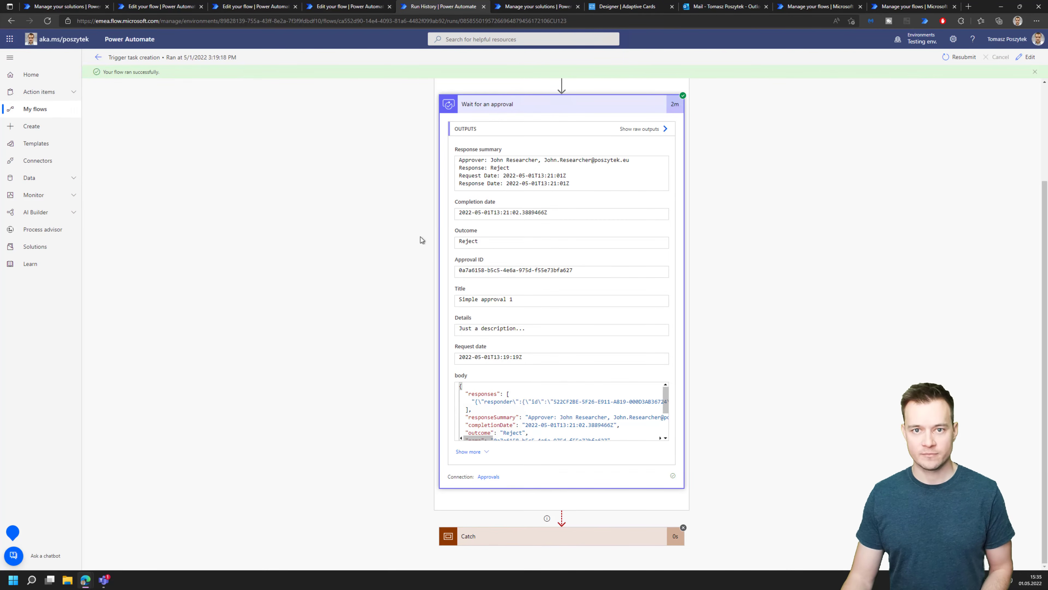
click(165, 9)
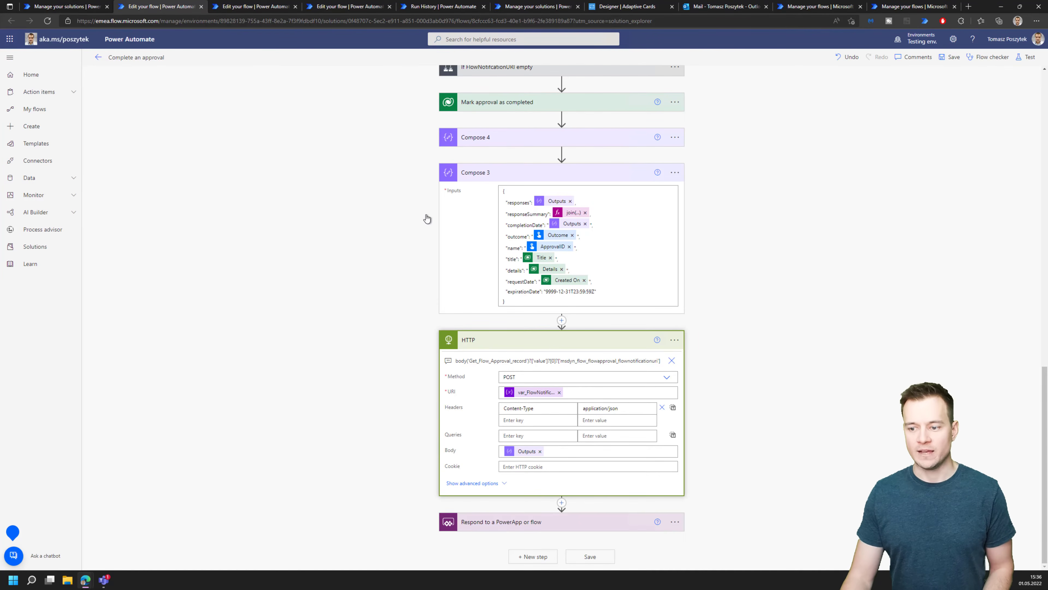
click(201, 7)
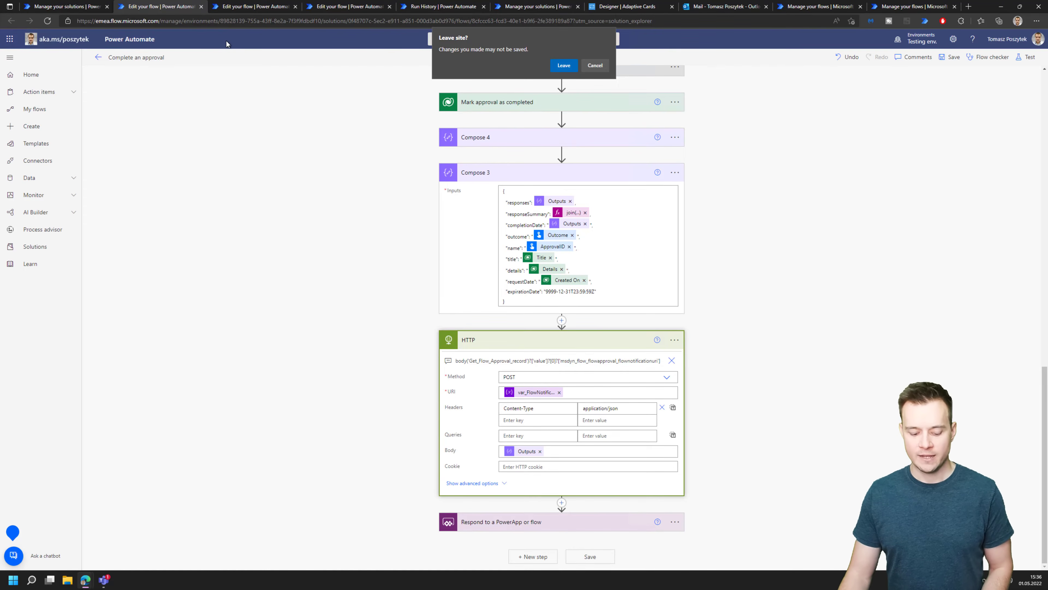
click(564, 66)
Return to the Tasks manager solution, dismiss the editing notice and open the Reassign a task flow for editing
click(85, 7)
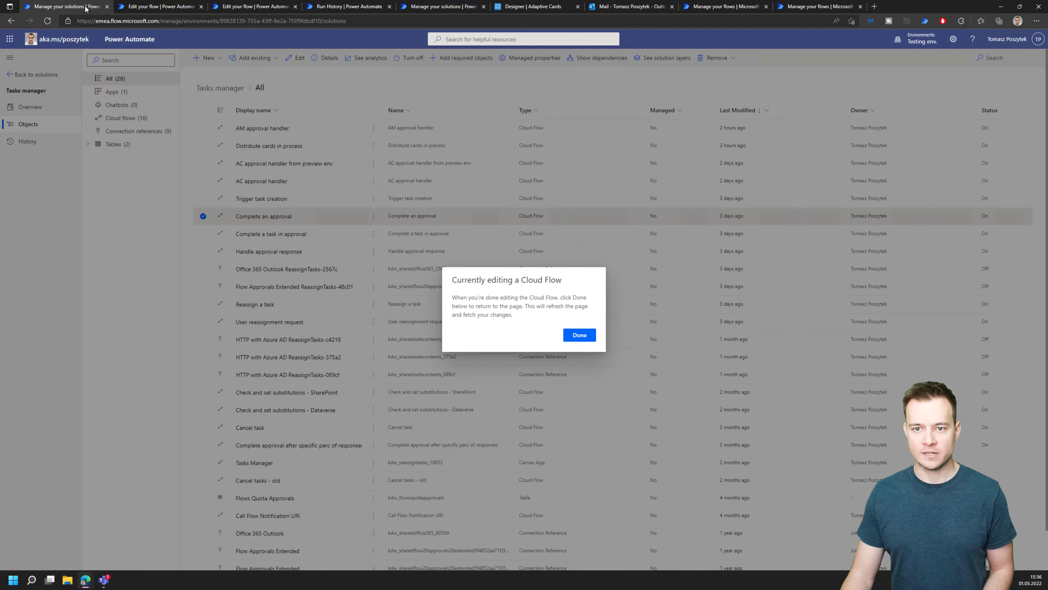
click(585, 339)
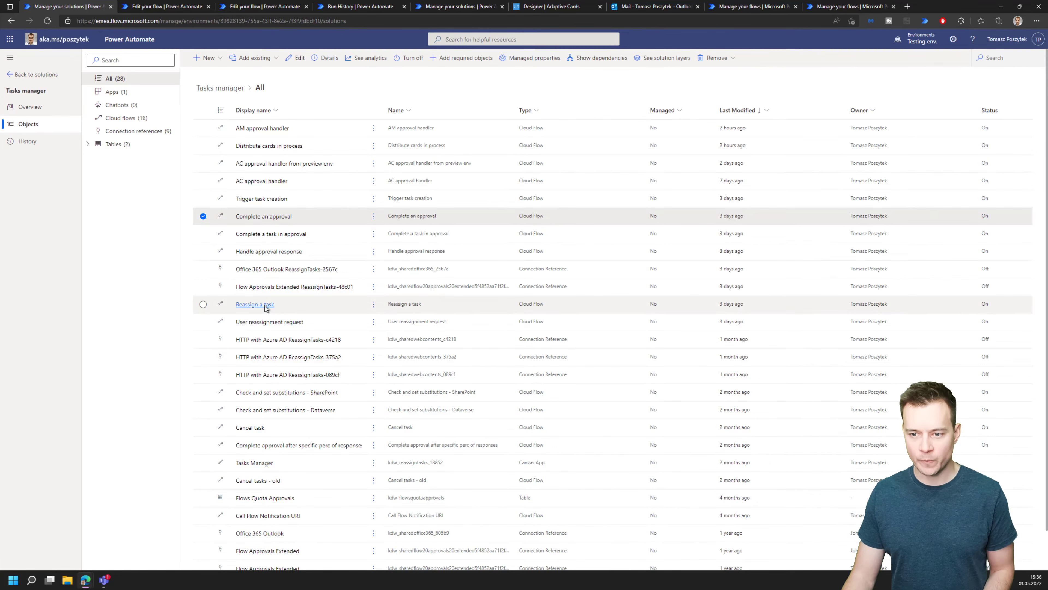
click(373, 304)
click(387, 320)
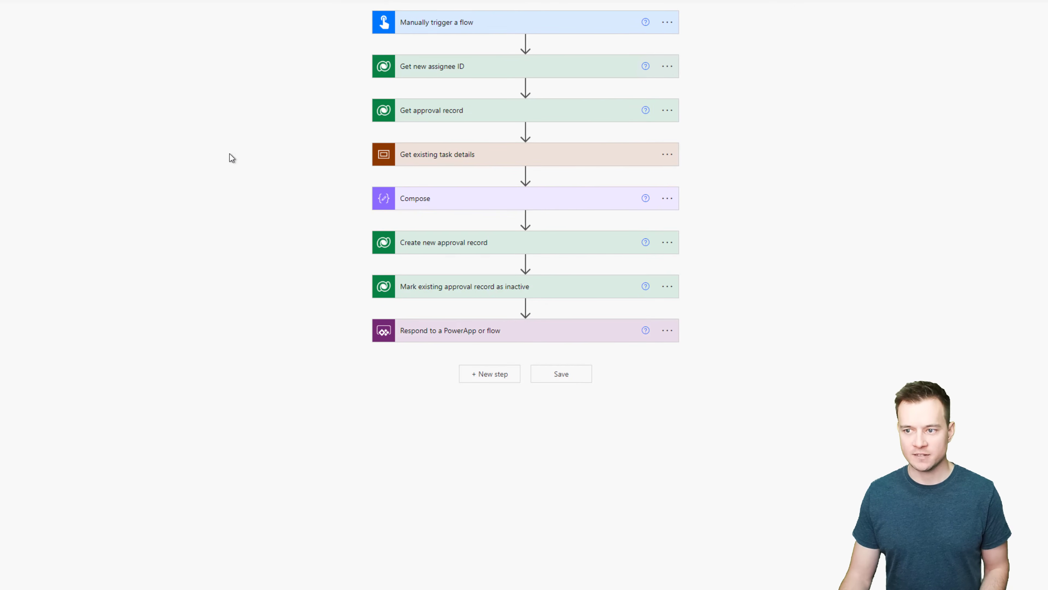
Expand the Create new approval record action with its advanced options and examine the Reassigned From (Approval Requests) field
click(460, 245)
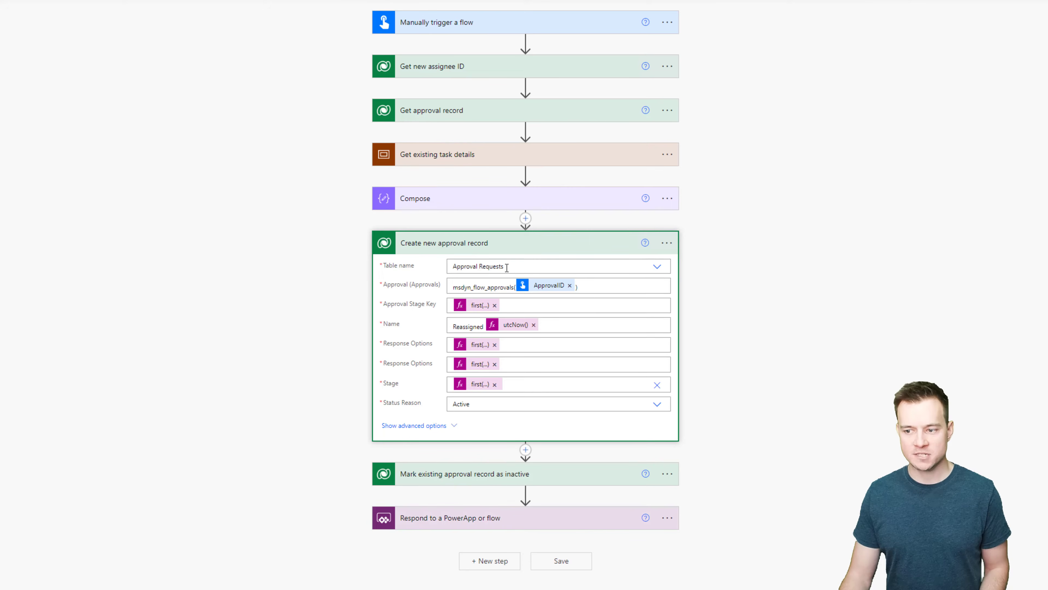
click(419, 426)
scroll(413, 413, down, 5)
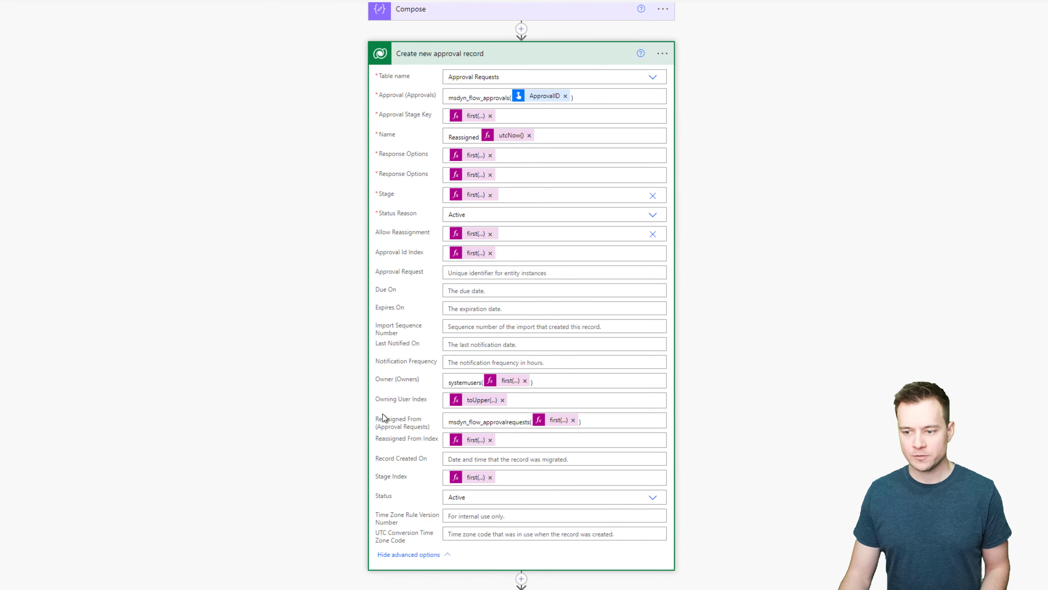
click(458, 422)
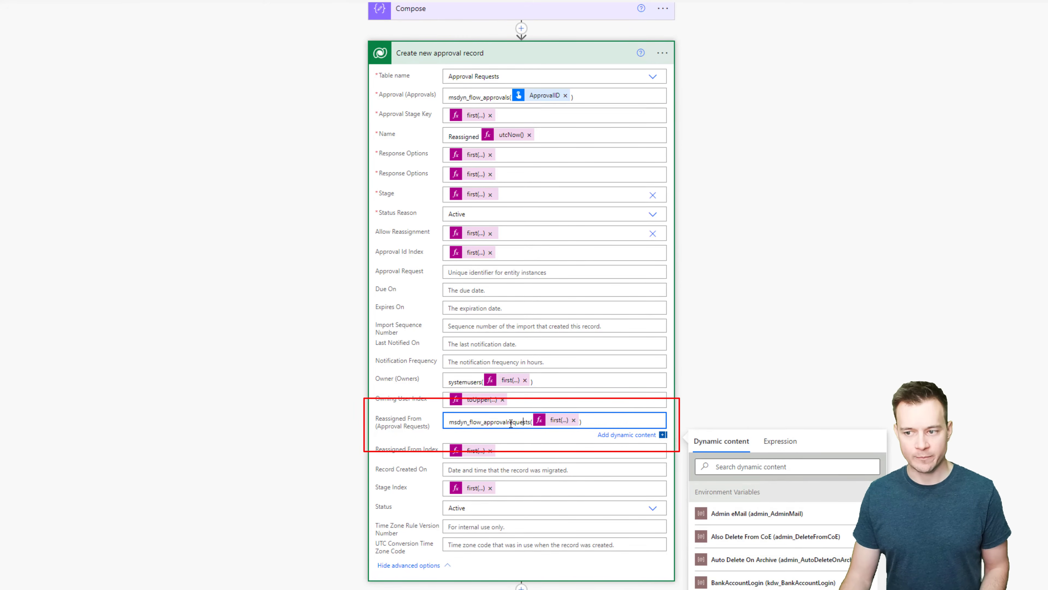
click(303, 504)
Examine the Mark existing approval record as inactive action, including its advanced options
scroll(304, 504, down, 7)
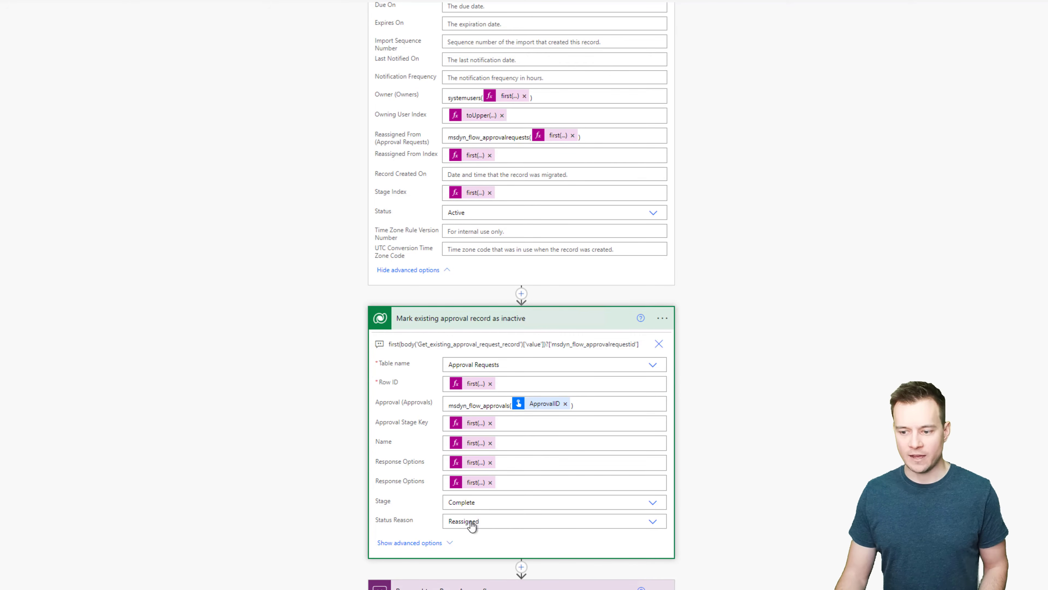
click(431, 544)
scroll(509, 556, down, 5)
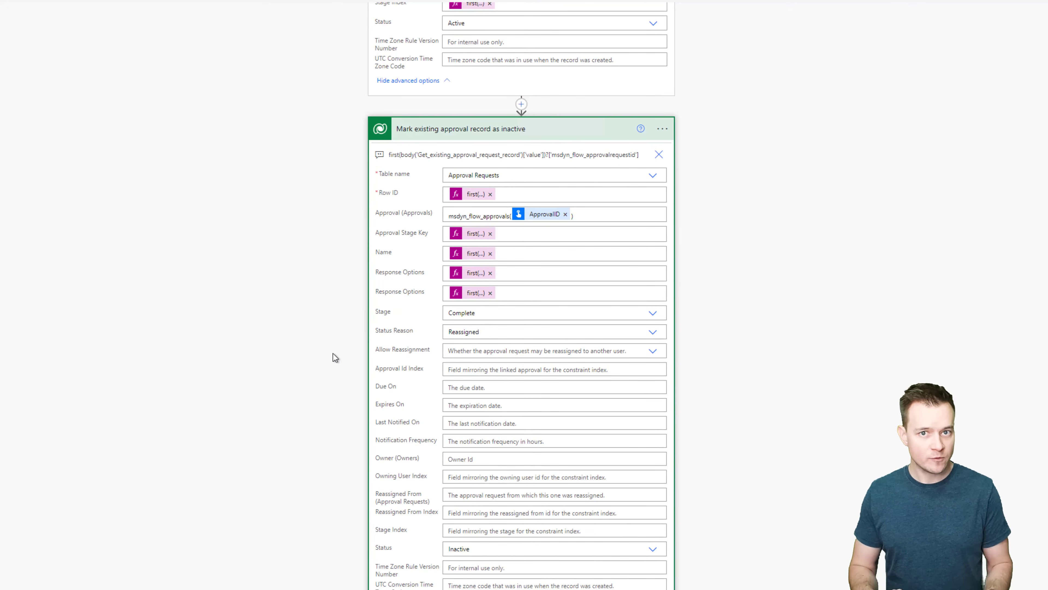
scroll(338, 314, up, 9)
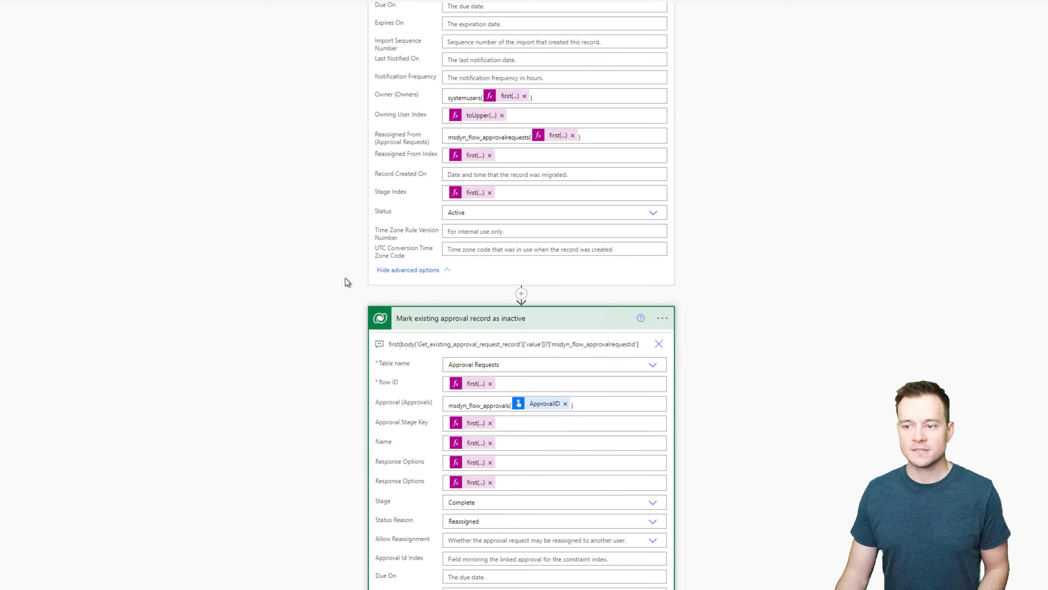
Close the Reassign a task flow without saving and dismiss the editing notice in the Tasks manager solution
scroll(343, 253, up, 2)
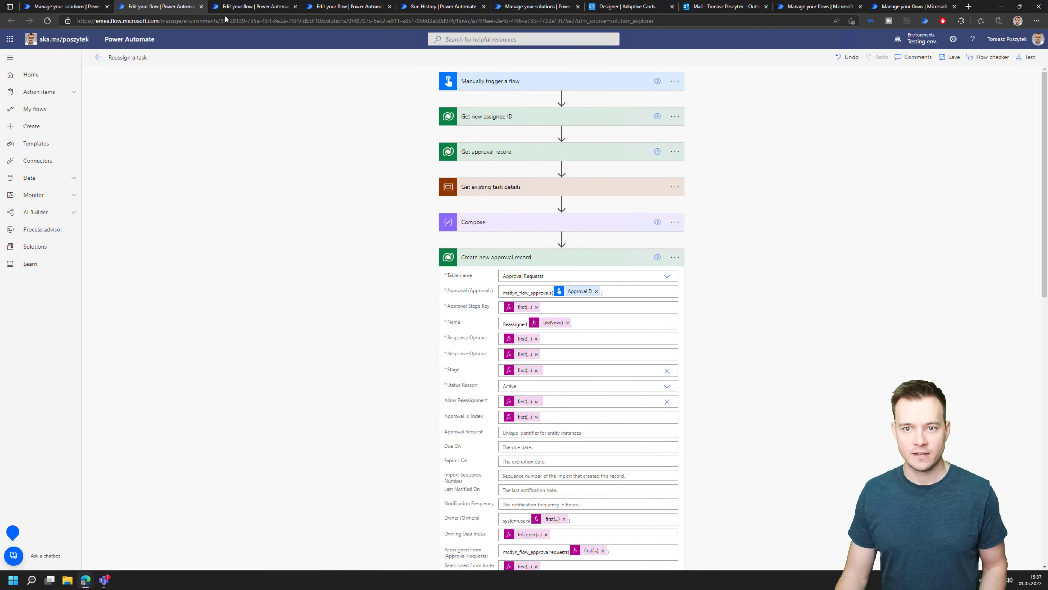
click(201, 6)
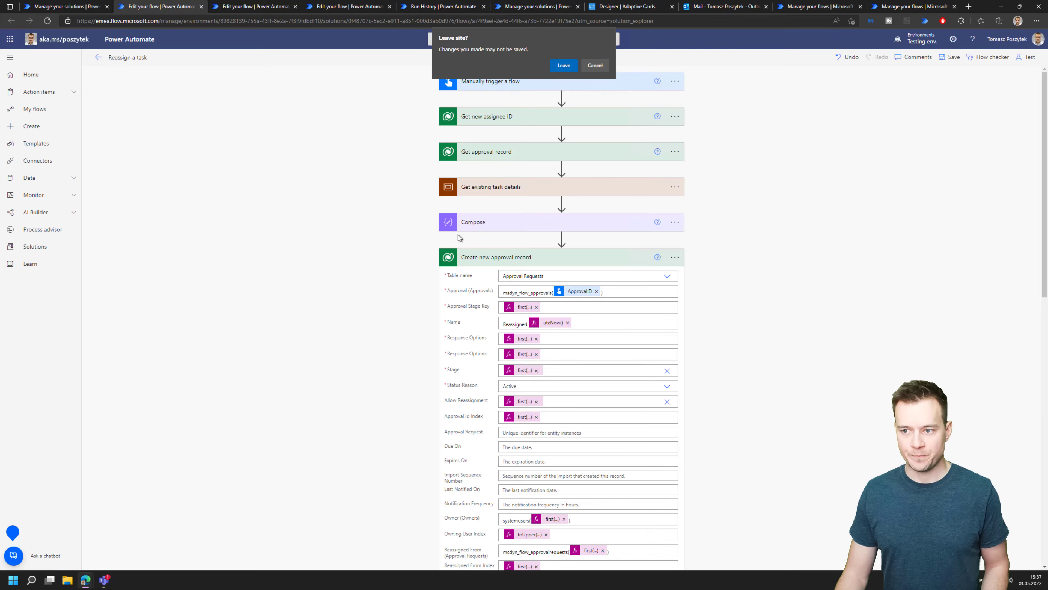
click(564, 67)
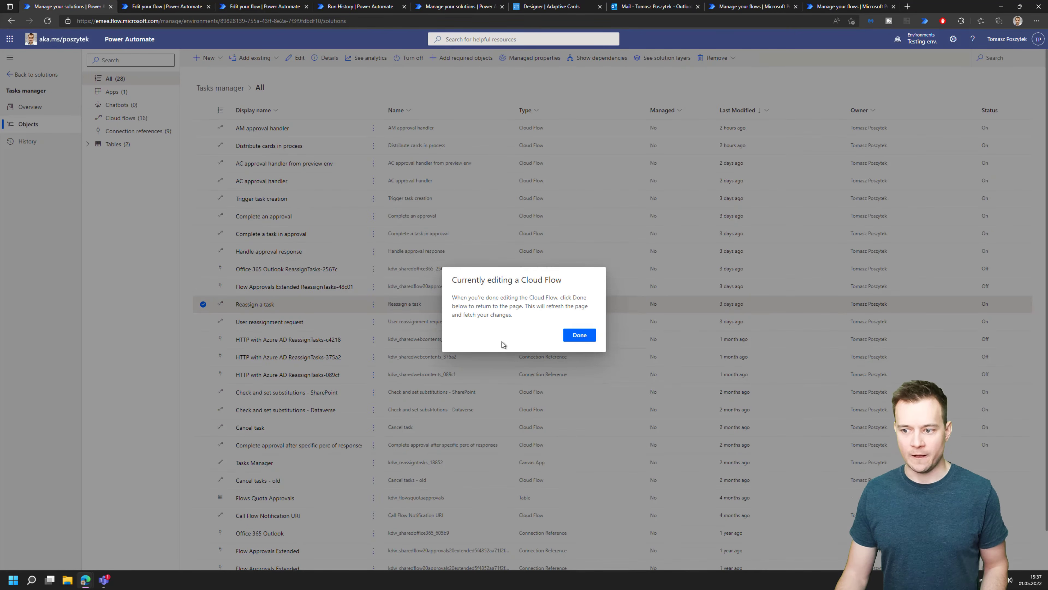
click(580, 335)
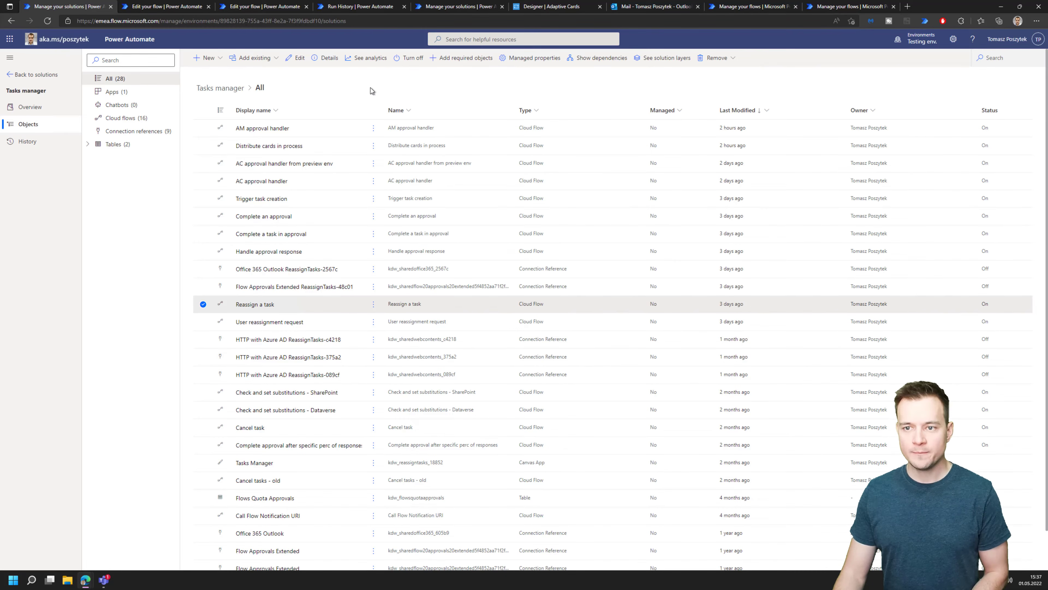
In the Distribute cards in process flow, expand Prepare AM JSON code and examine its autoInvokeAction block
click(263, 11)
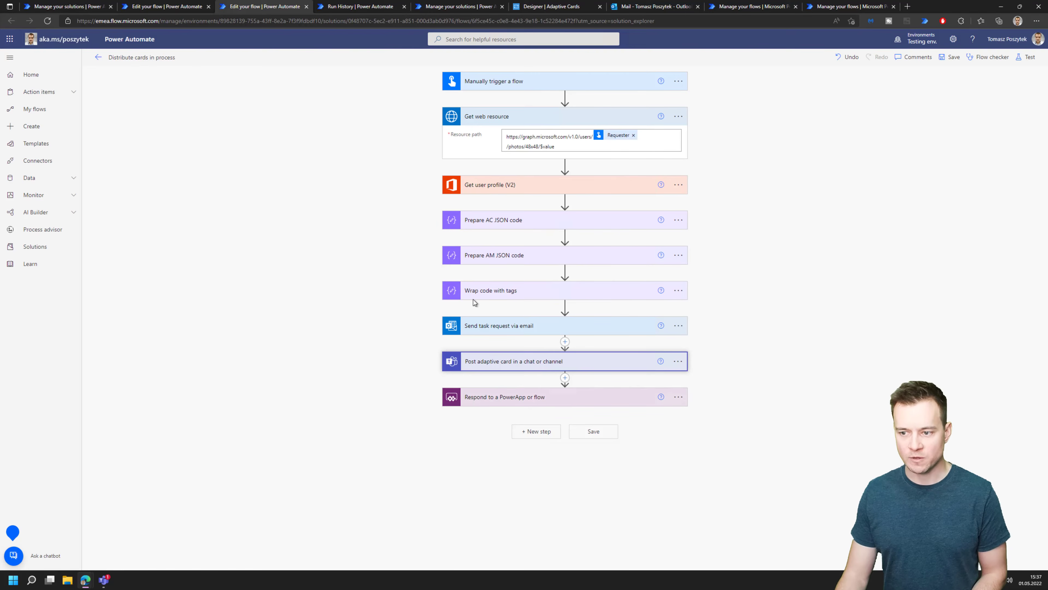
click(518, 259)
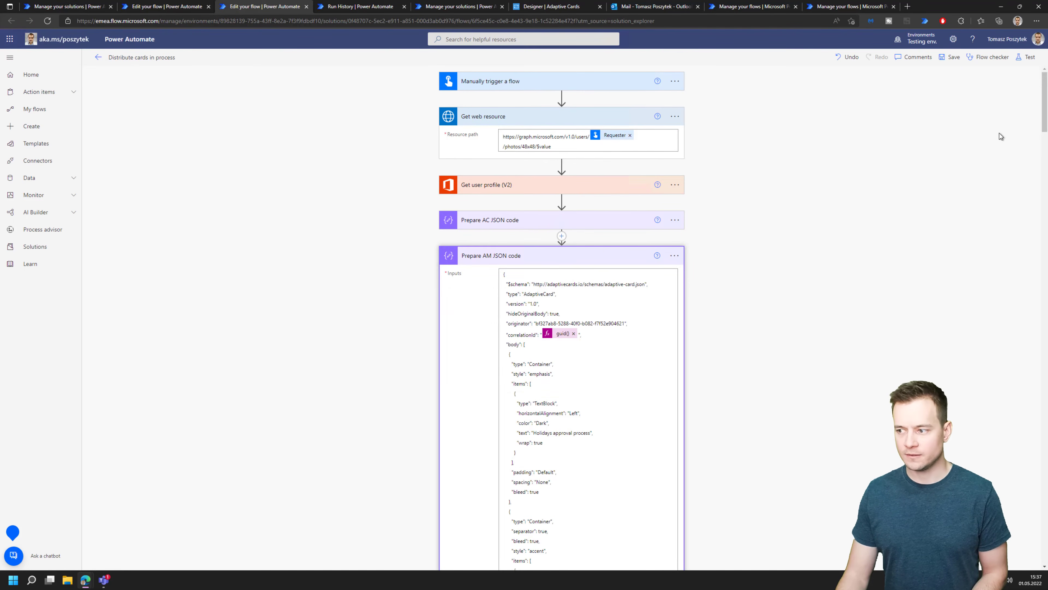
drag(1042, 107, 1028, 399)
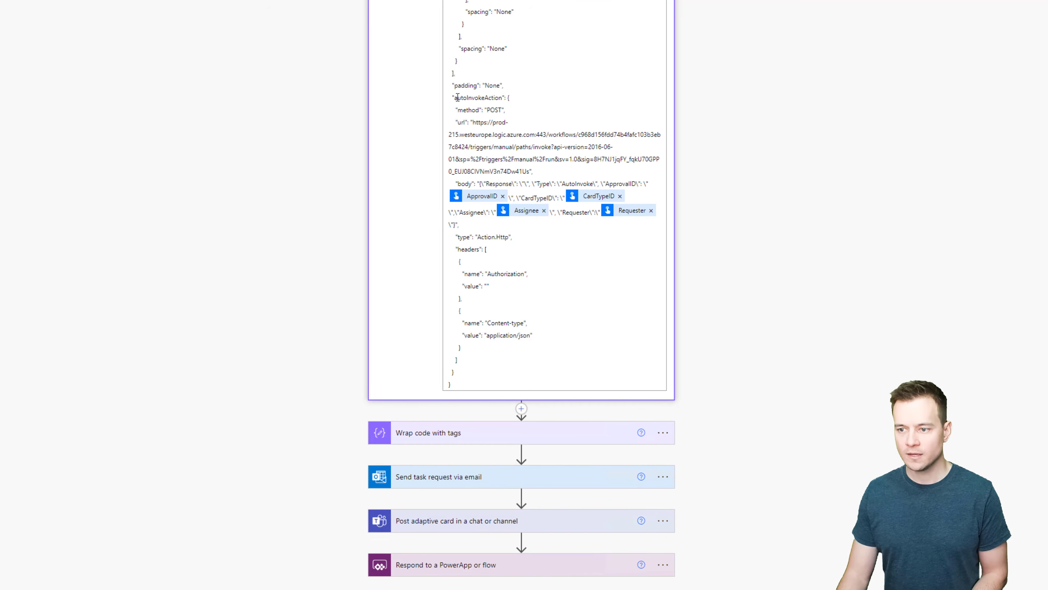
drag(453, 97, 486, 373)
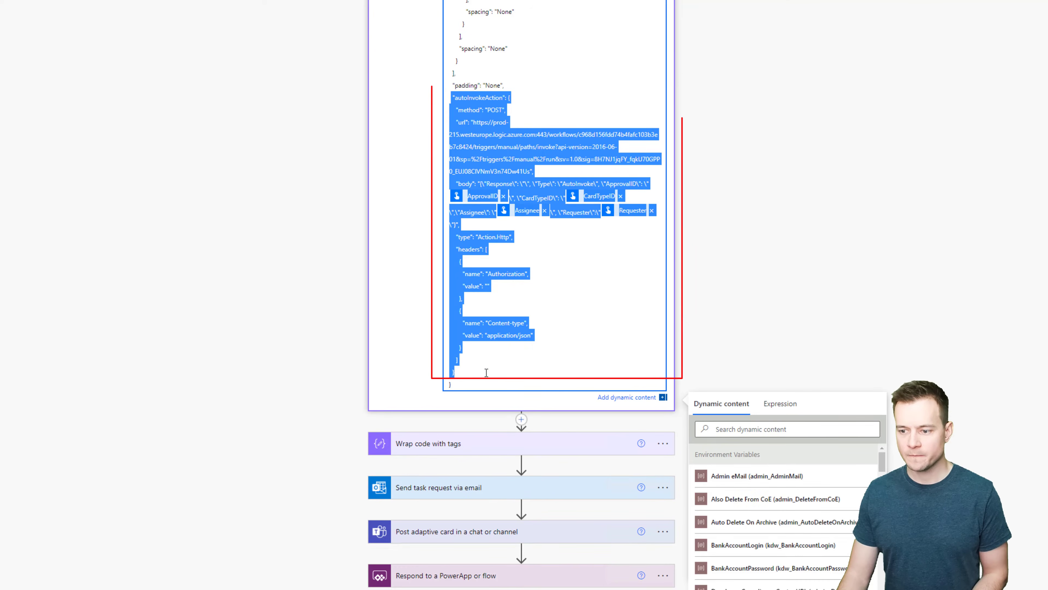
click(510, 110)
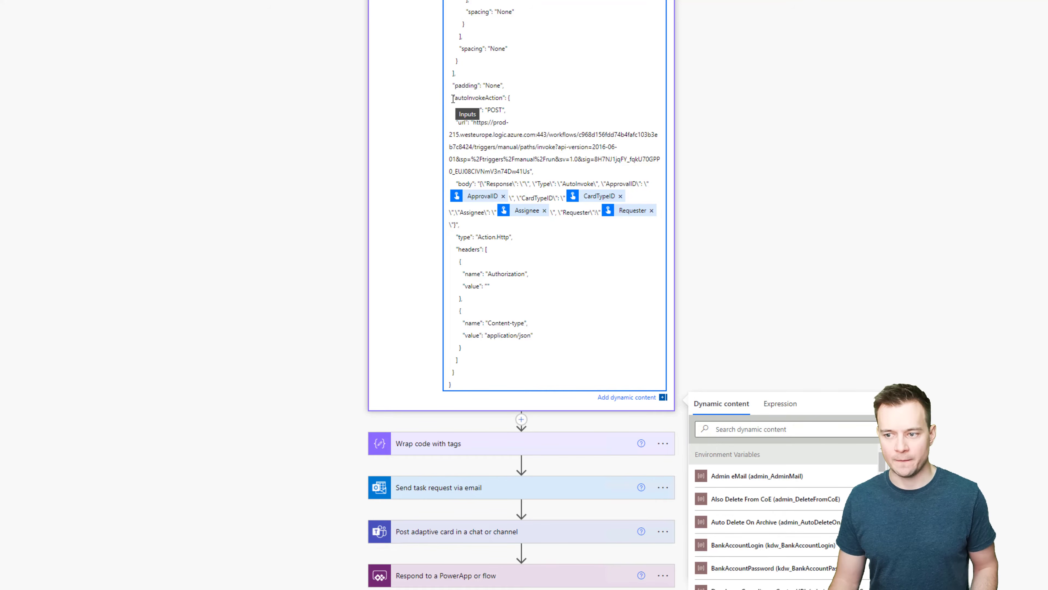
drag(452, 98, 466, 368)
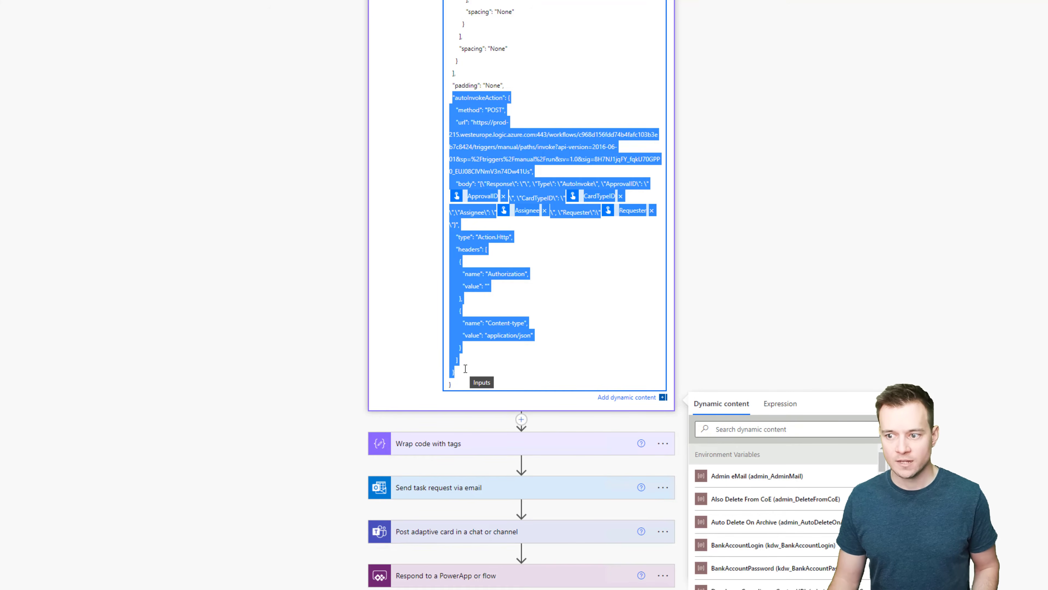
click(494, 131)
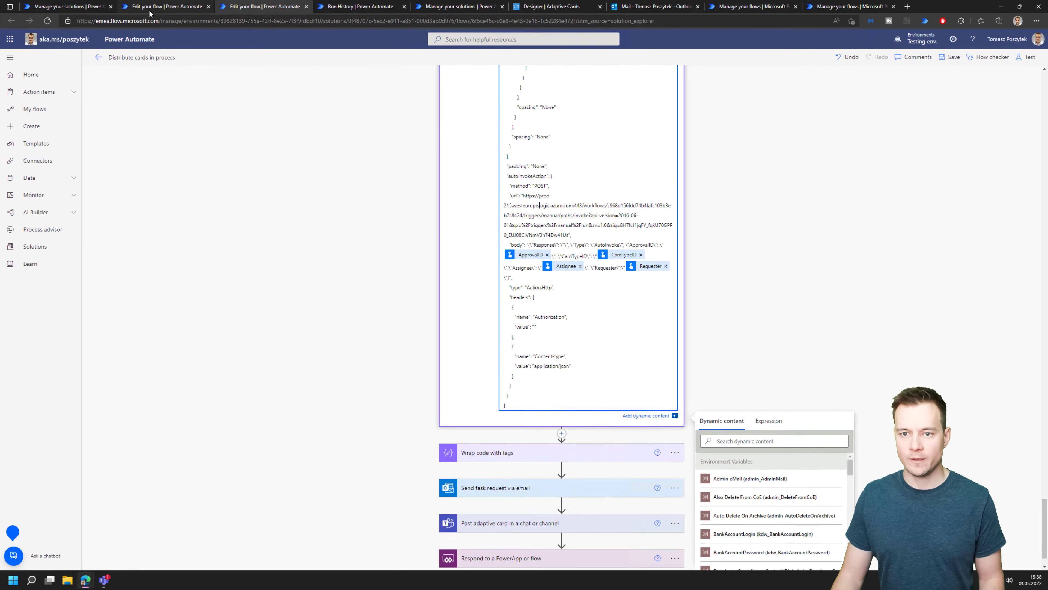
Look at the AM approval handler flow, then examine the Post adaptive card in a chat or channel action in Distribute cards in process
click(150, 12)
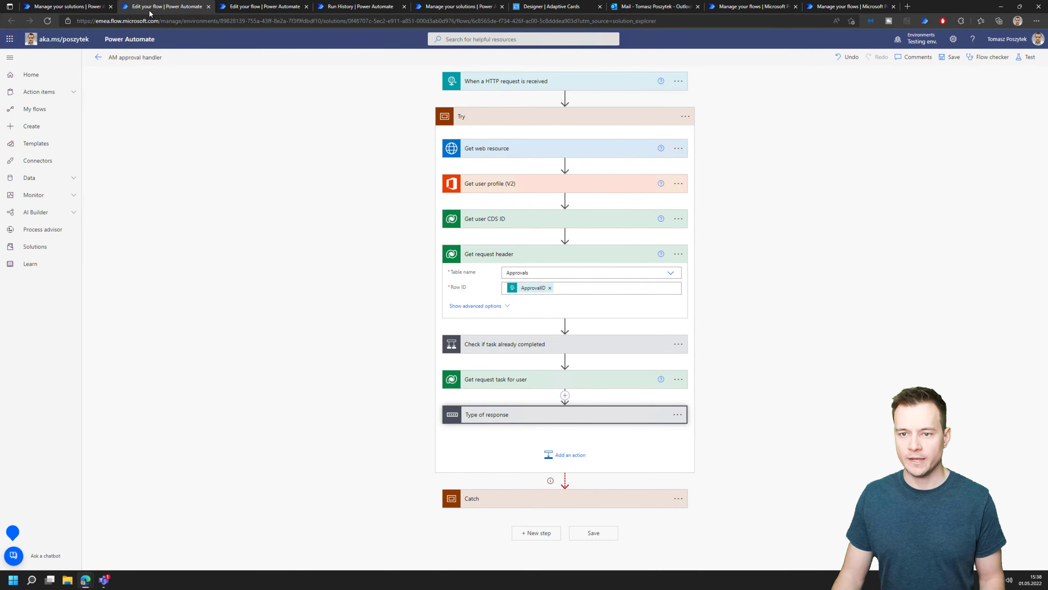
click(79, 12)
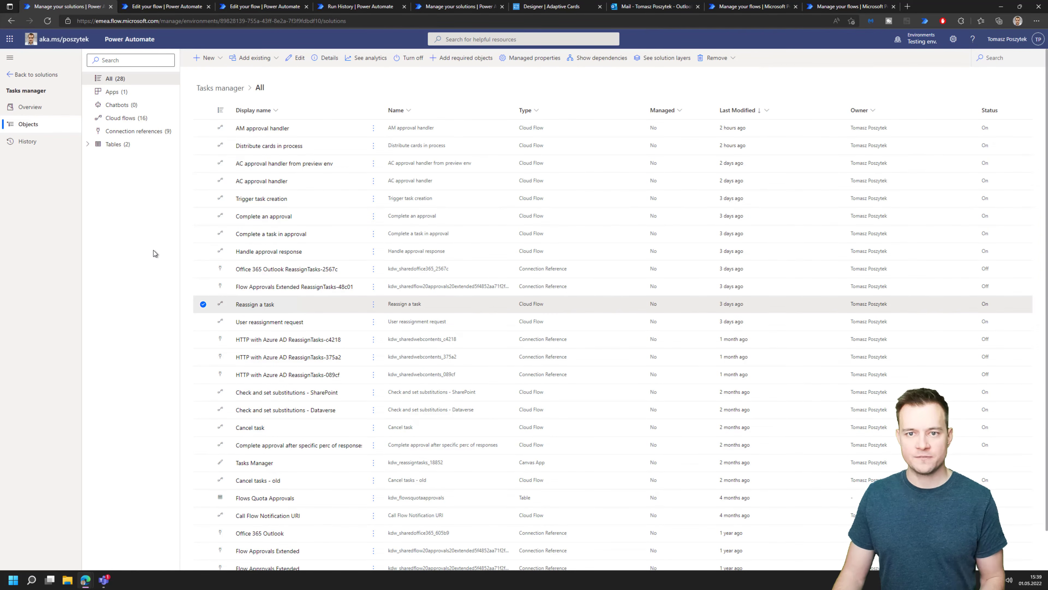
click(271, 9)
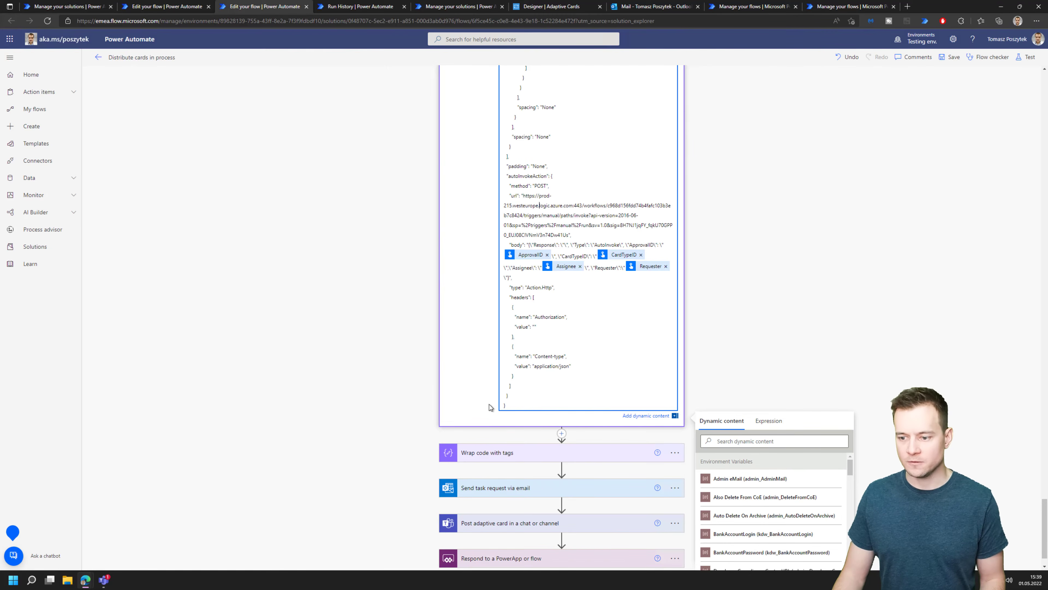
click(593, 530)
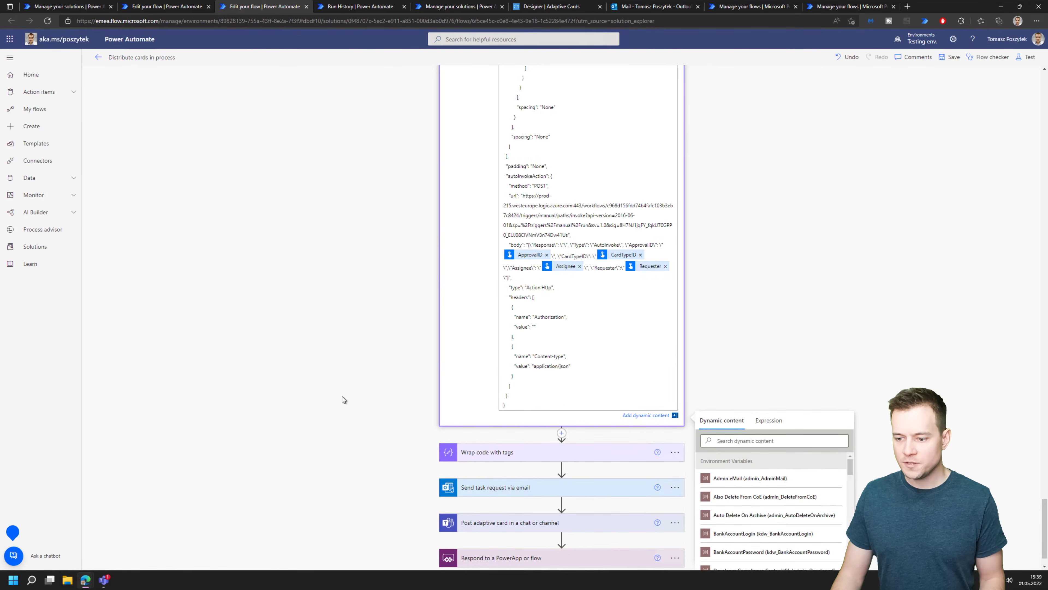
scroll(342, 395, down, 3)
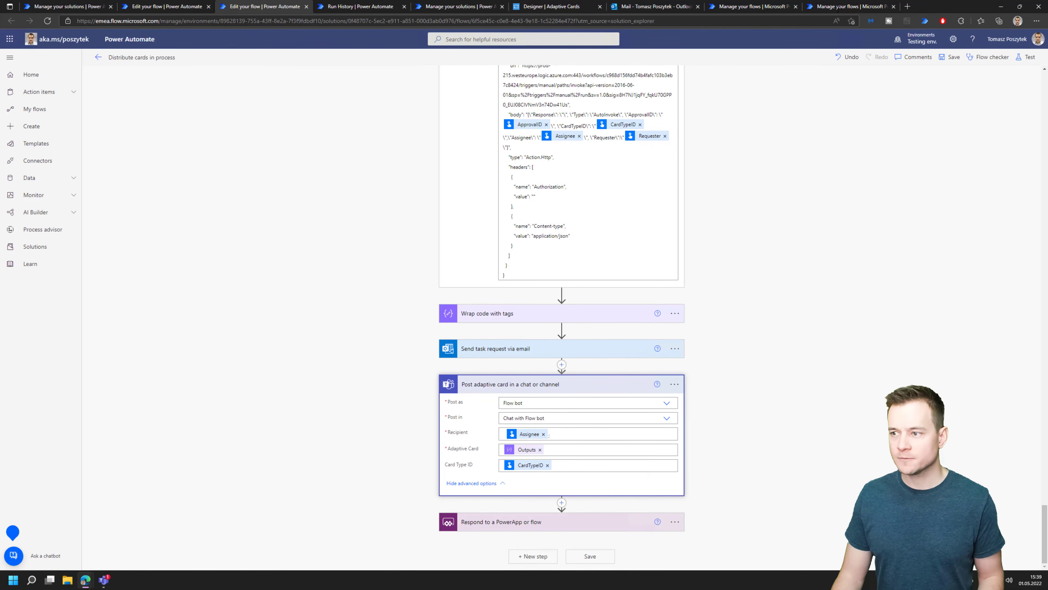
Switch to the AC approval handler flow in the PowerPlatform Preview environment and open it for editing
click(840, 7)
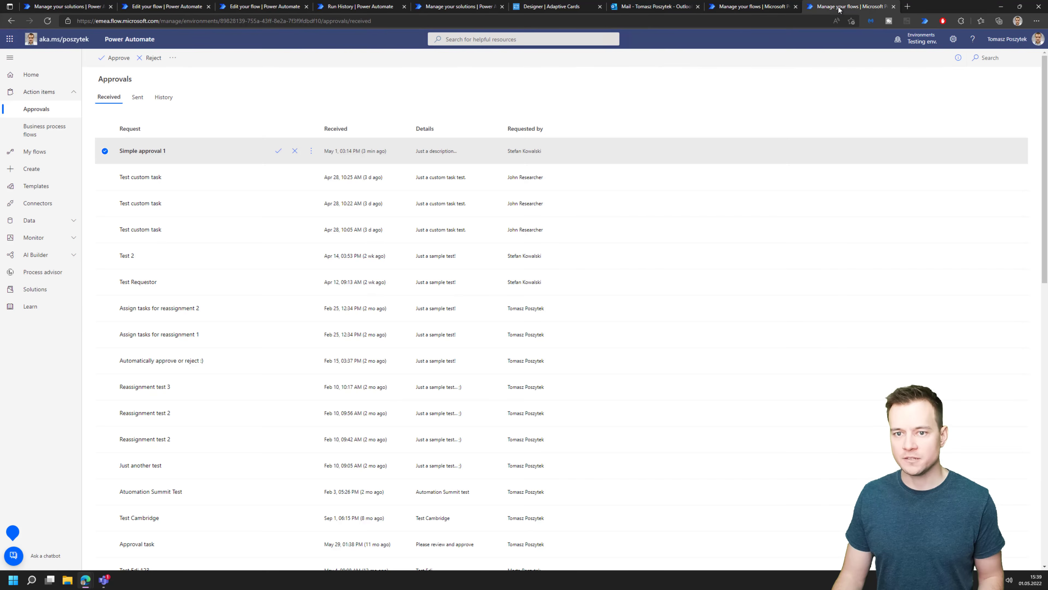
click(776, 9)
click(467, 7)
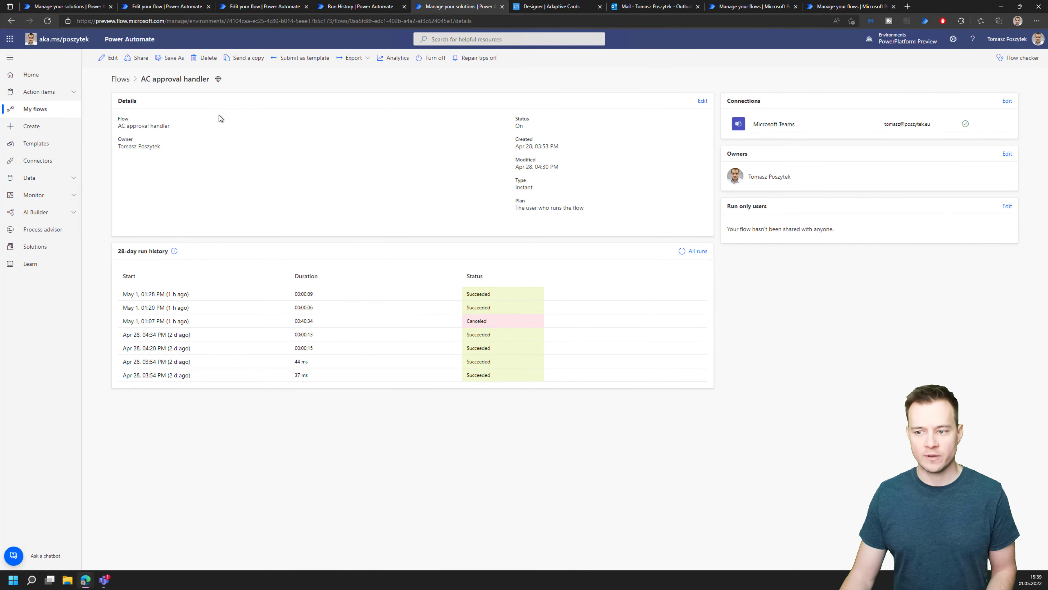
click(106, 58)
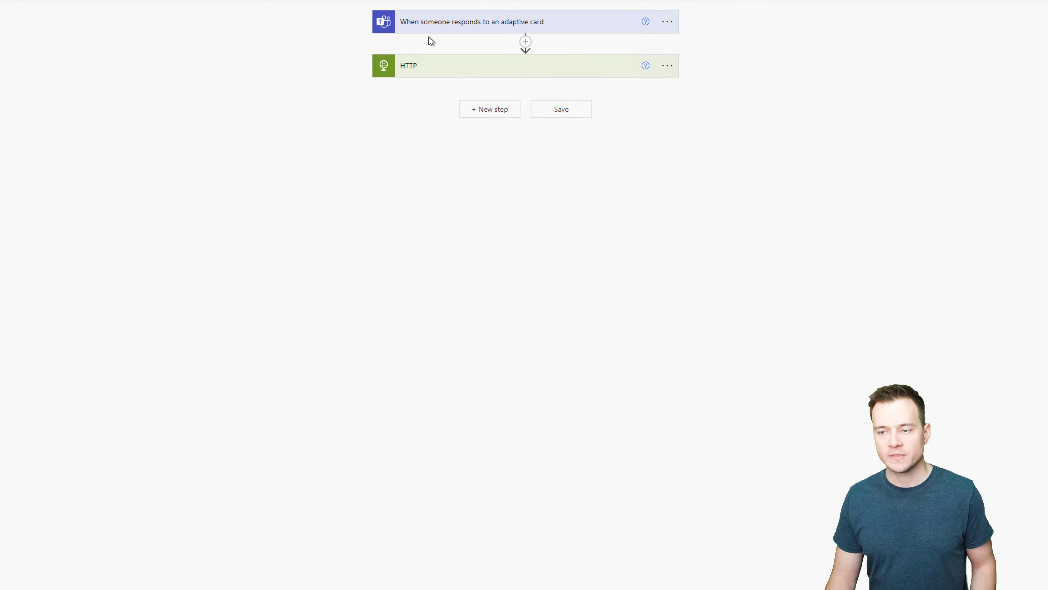
Expand the When someone responds to an adaptive card trigger and examine its card JSON and Card Type Id
click(500, 25)
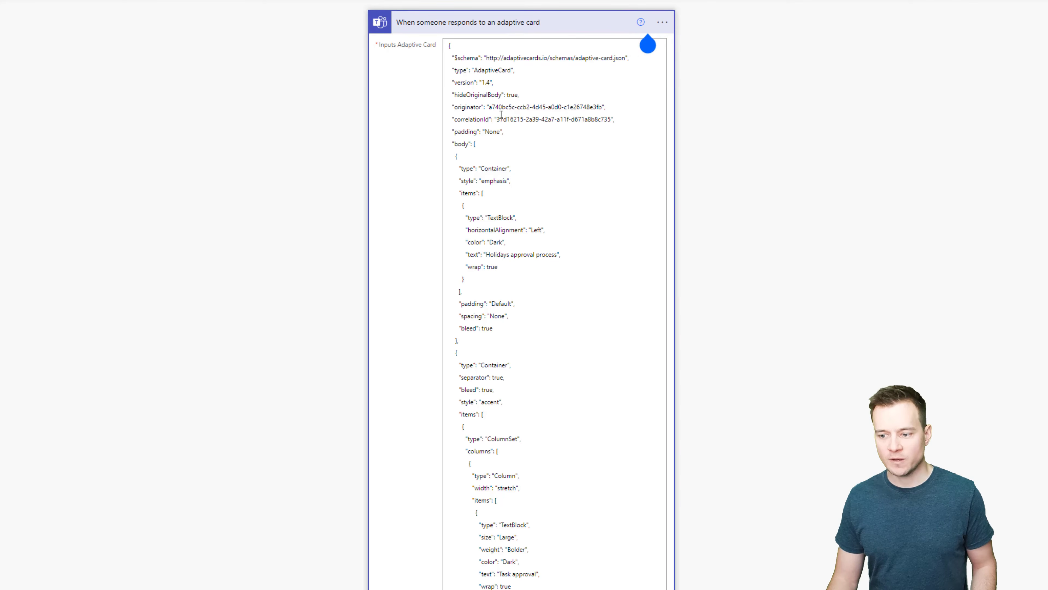
scroll(559, 322, down, 15)
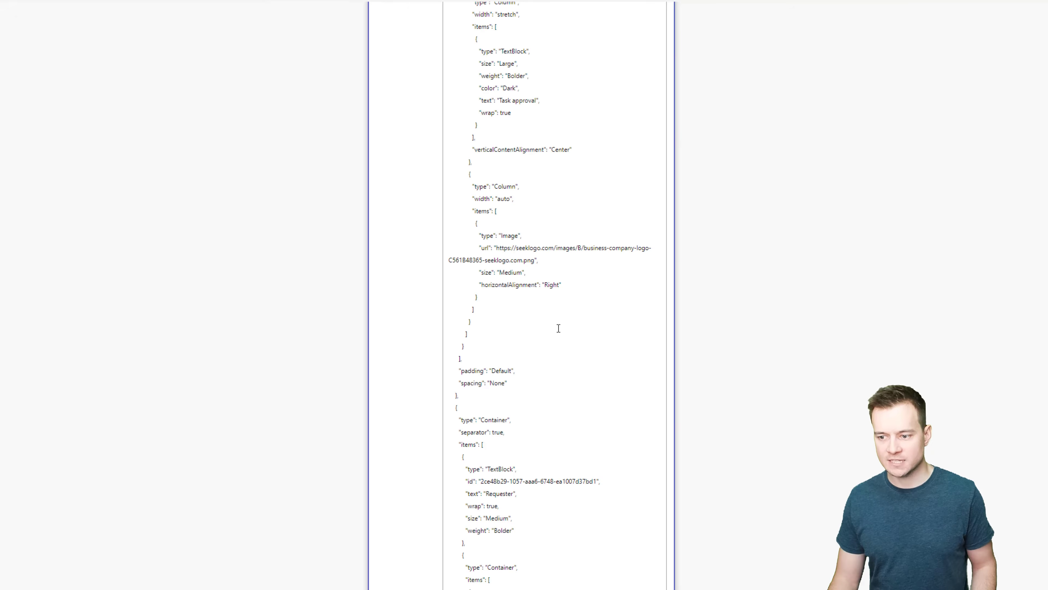
scroll(540, 300, down, 15)
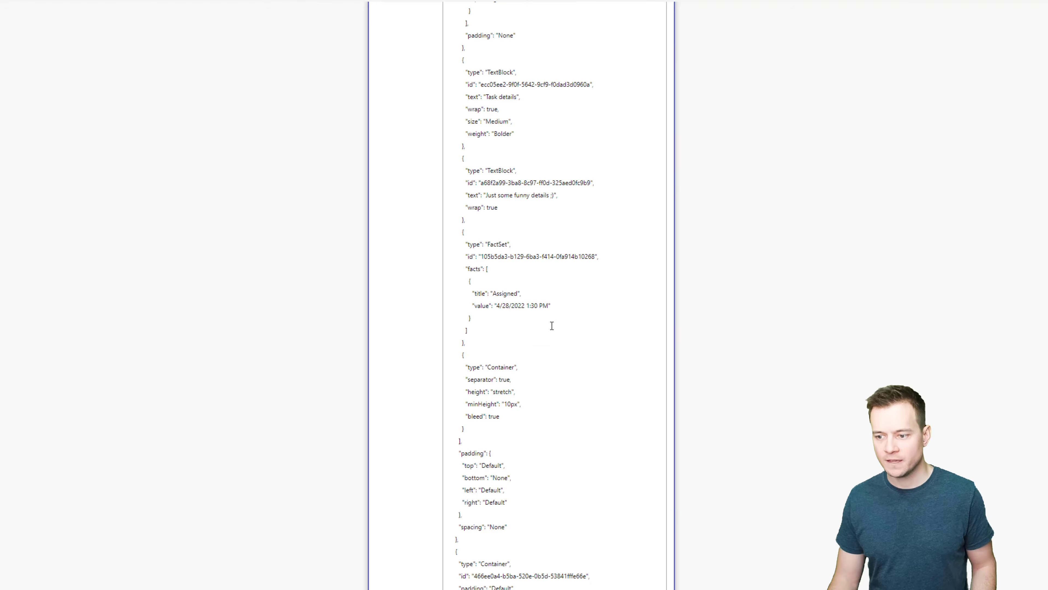
scroll(546, 332, down, 10)
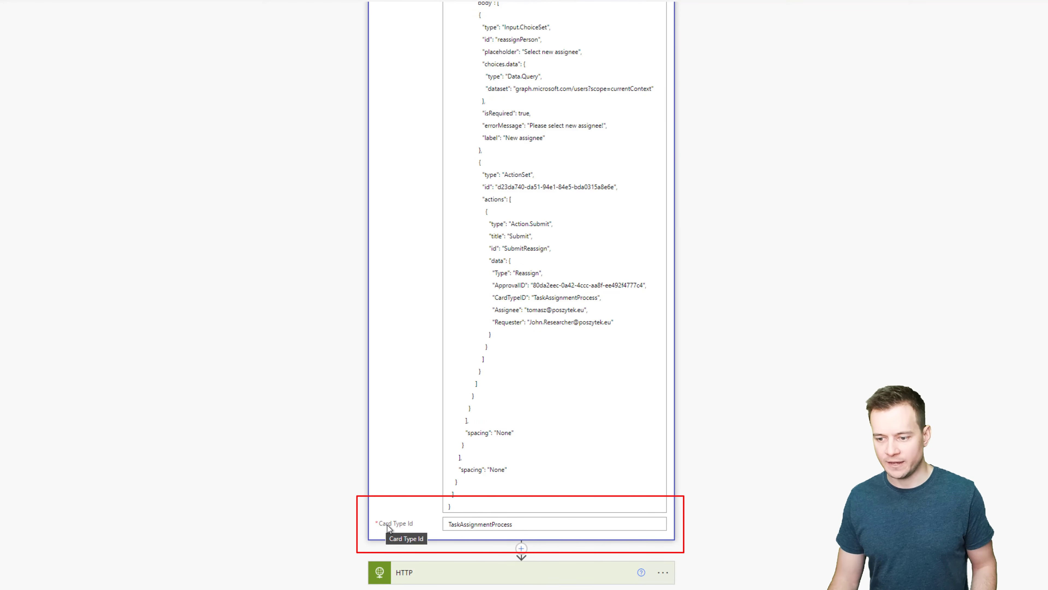
double_click(472, 524)
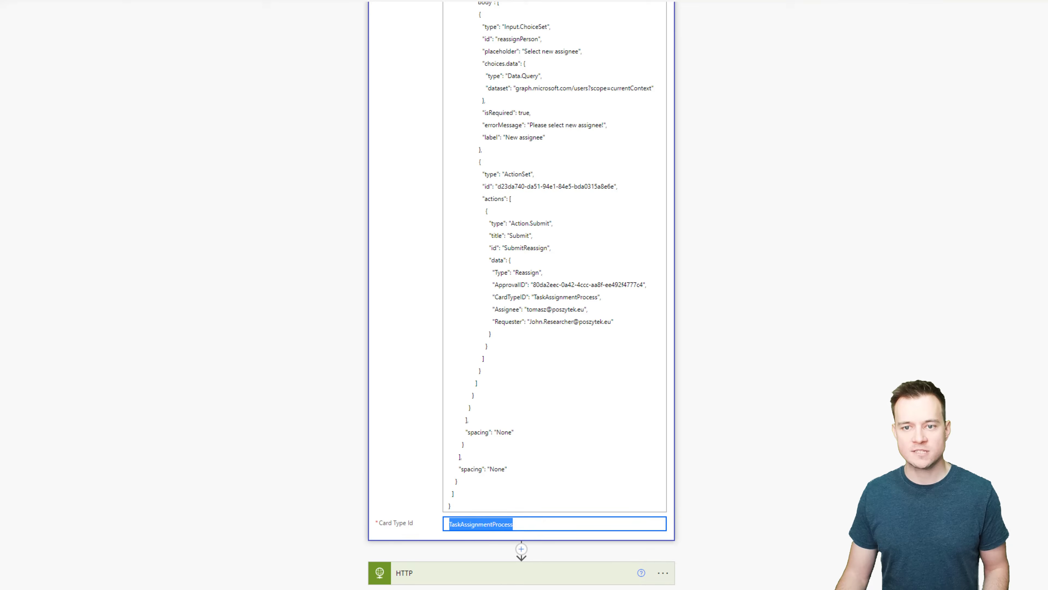
Leave the editor, open the AC approval handler's latest run and show the adaptive card trigger's raw outputs
click(96, 59)
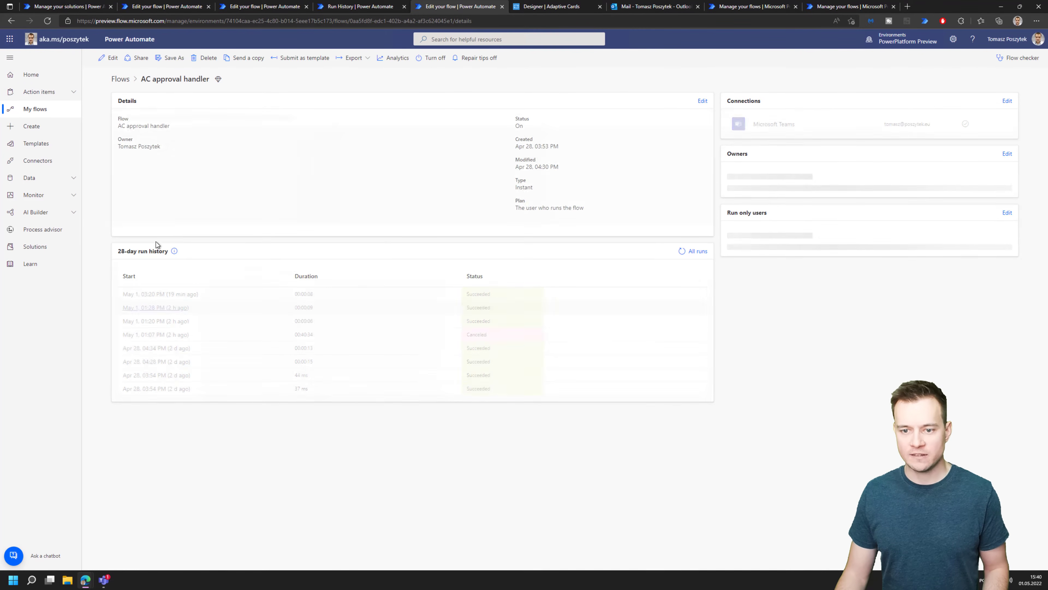
click(185, 295)
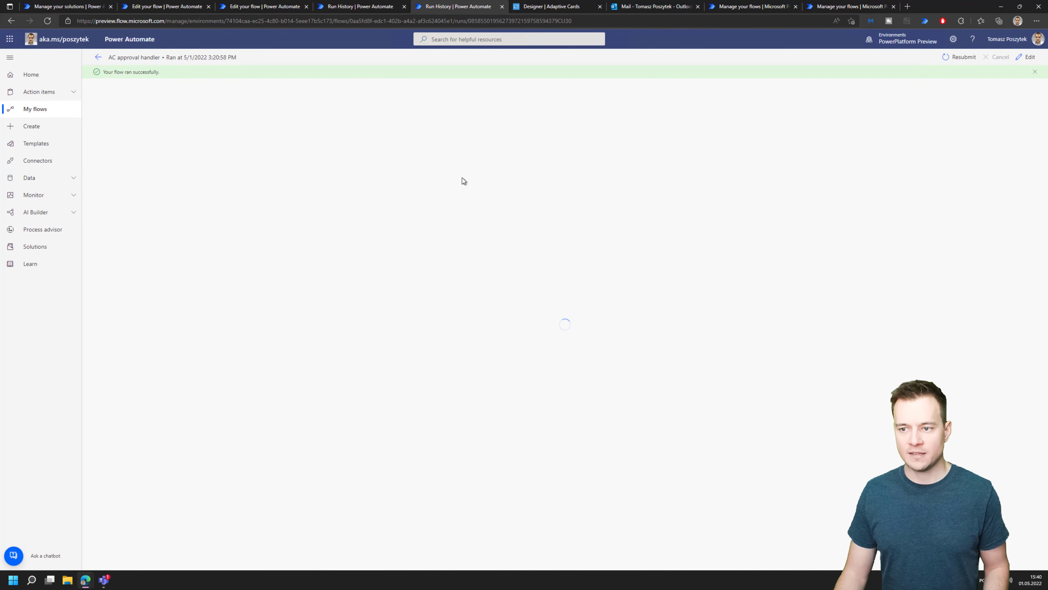
click(503, 107)
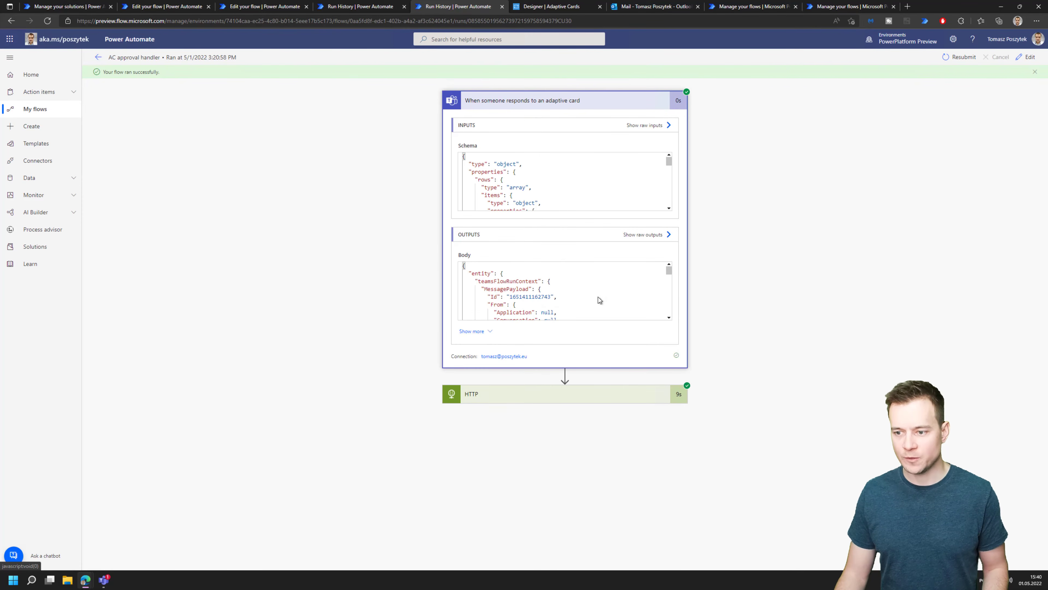
click(653, 235)
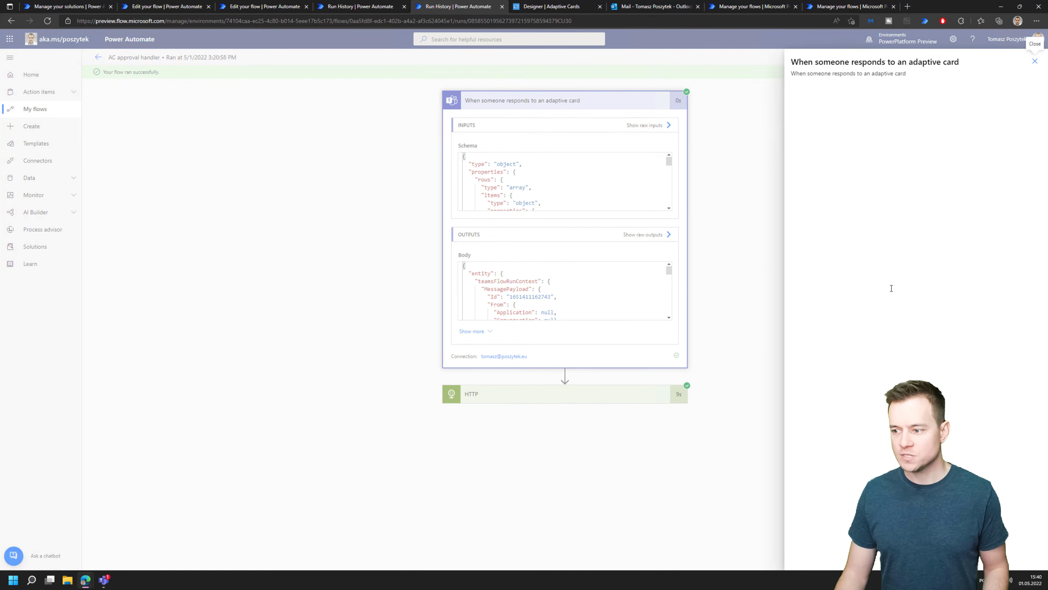
Examine the RejectComment, Type, CardTypeID and Requester values under cardOutputs, and close the raw outputs
scroll(895, 292, down, 2)
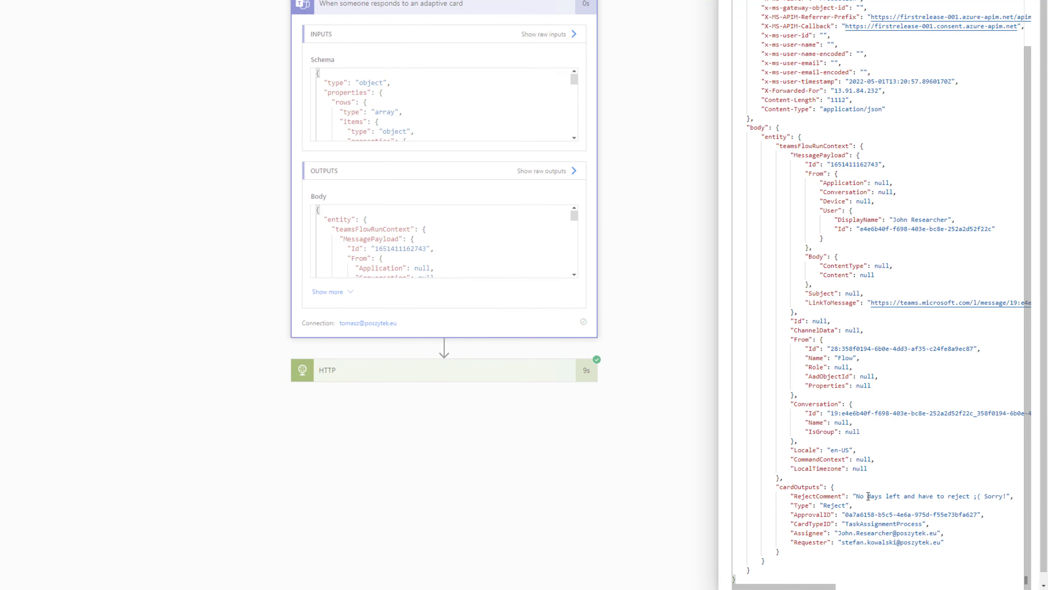
drag(867, 496, 979, 497)
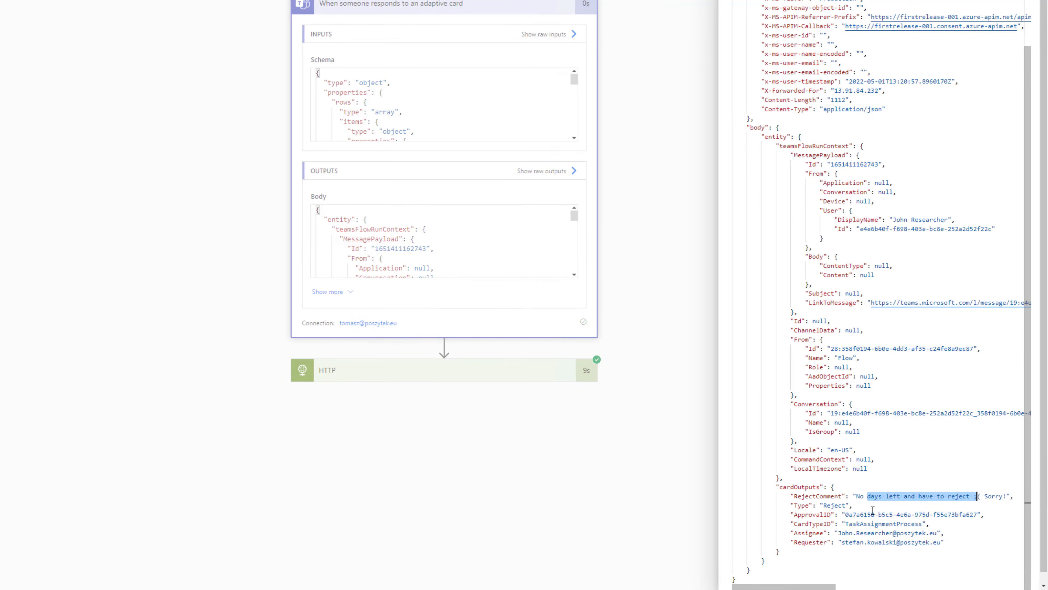
double_click(832, 505)
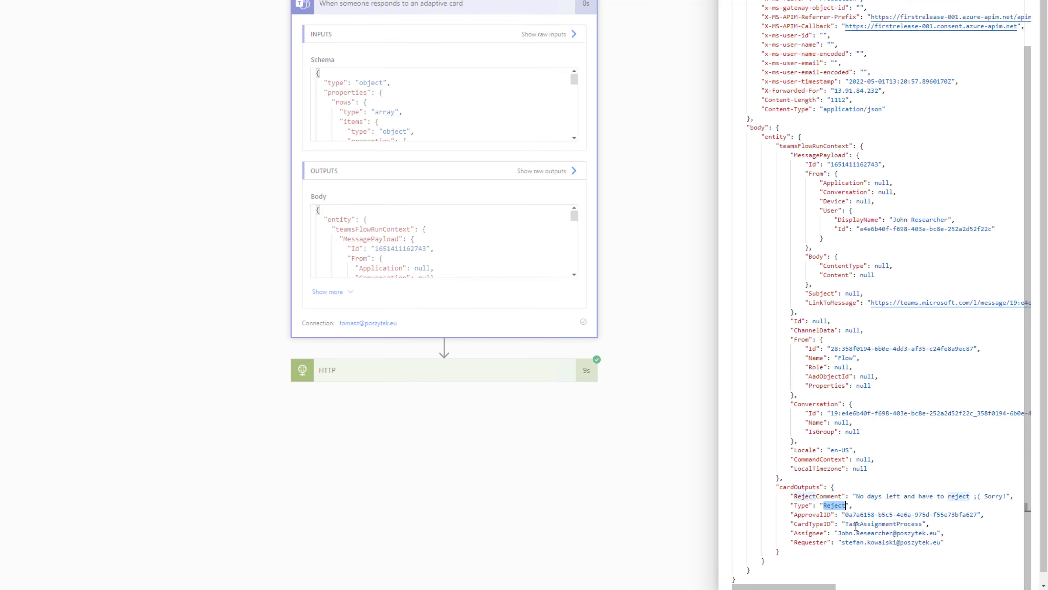
drag(852, 524, 904, 523)
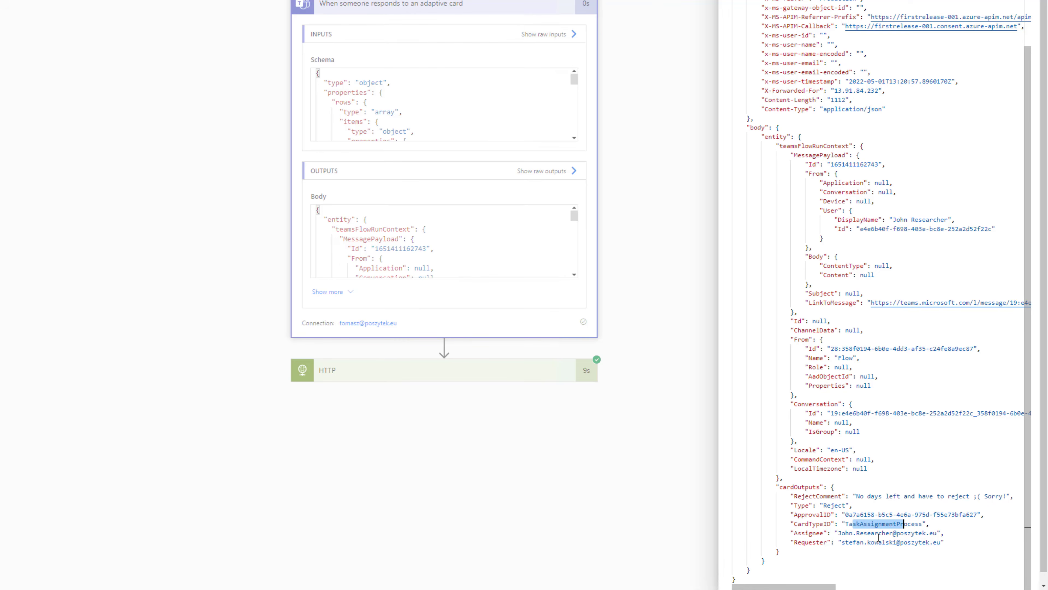
drag(841, 542, 859, 542)
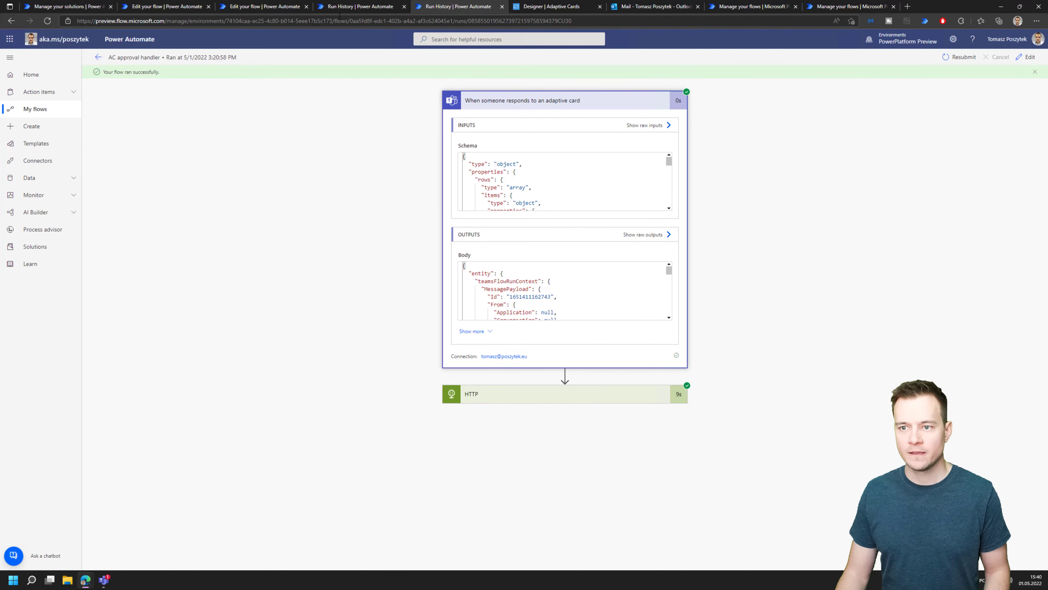
Return to the Distribute cards in process flow, collapse Prepare AM JSON code and expand Prepare AC JSON code
click(264, 6)
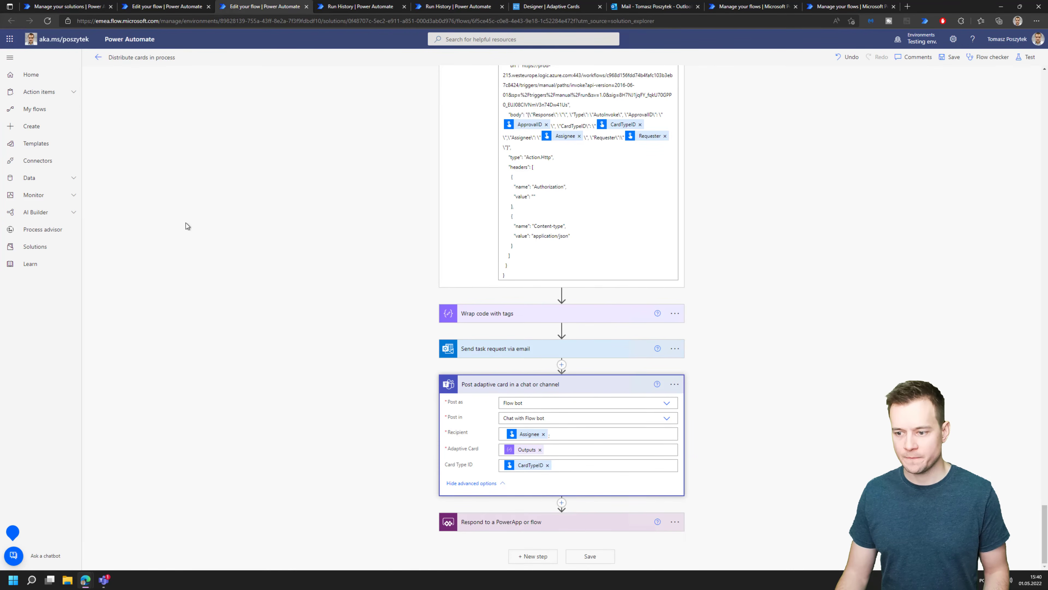
scroll(733, 314, up, 10)
scroll(739, 325, up, 15)
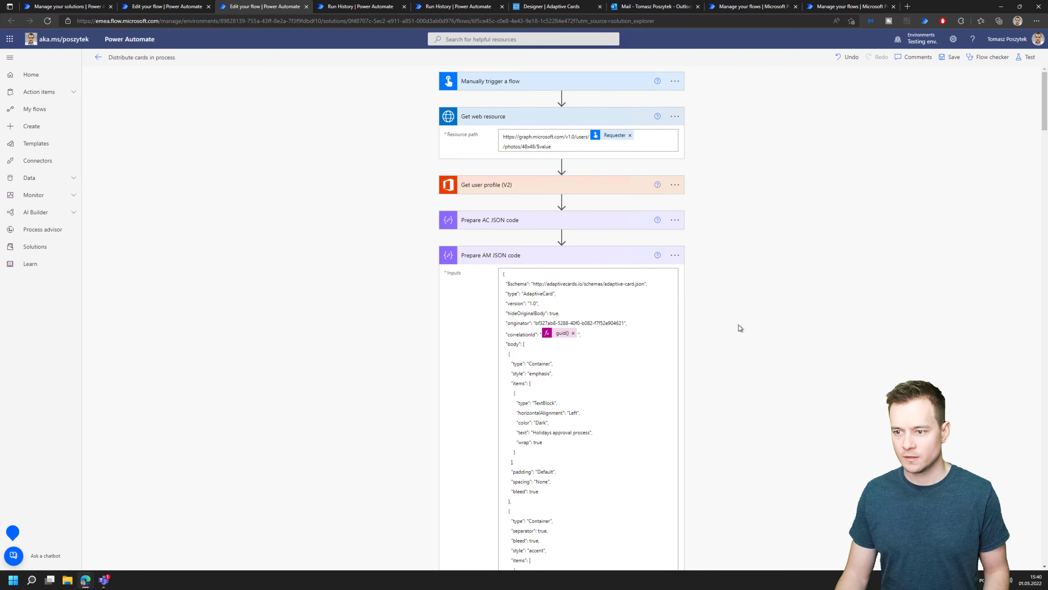
click(592, 257)
click(592, 226)
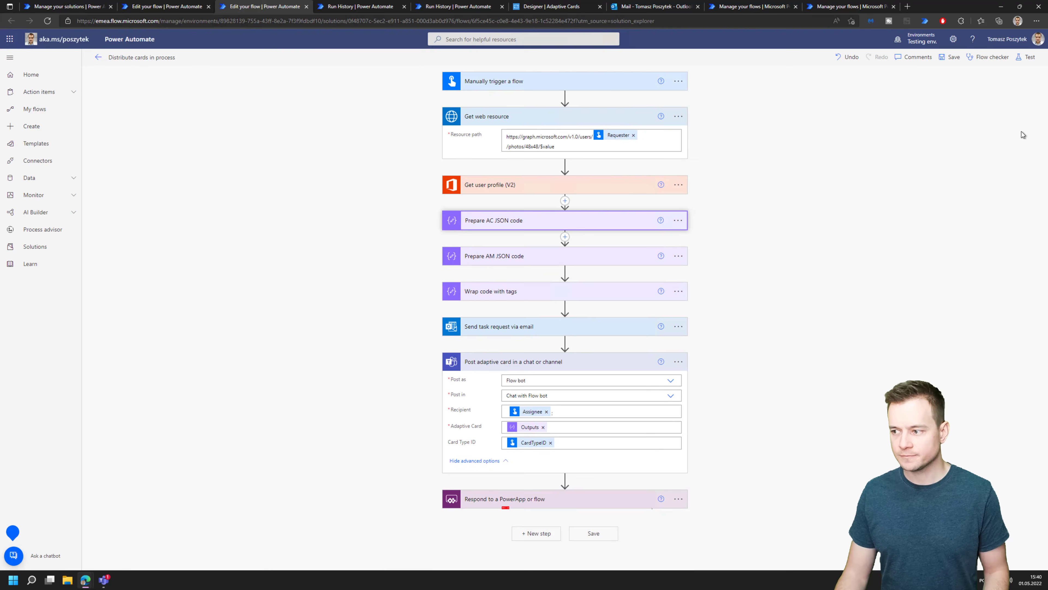
Examine the Reject card's submit data in the AC JSON code and highlight its RejectComment input id
scroll(1033, 363, down, 10)
scroll(1033, 363, down, 10)
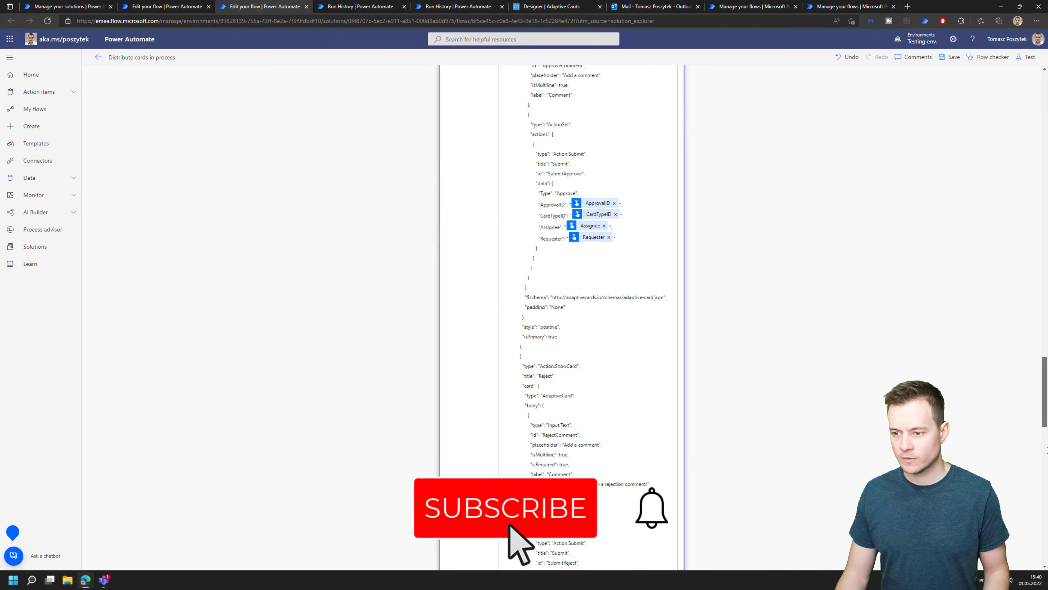
scroll(1033, 363, up, 10)
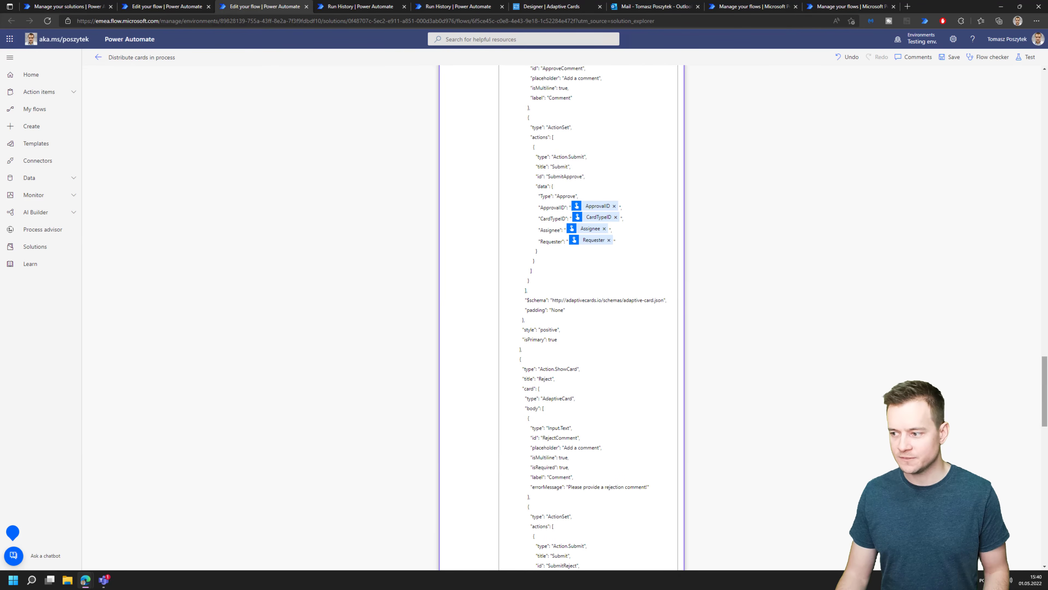
scroll(1044, 392, down, 2)
scroll(1044, 392, down, 2)
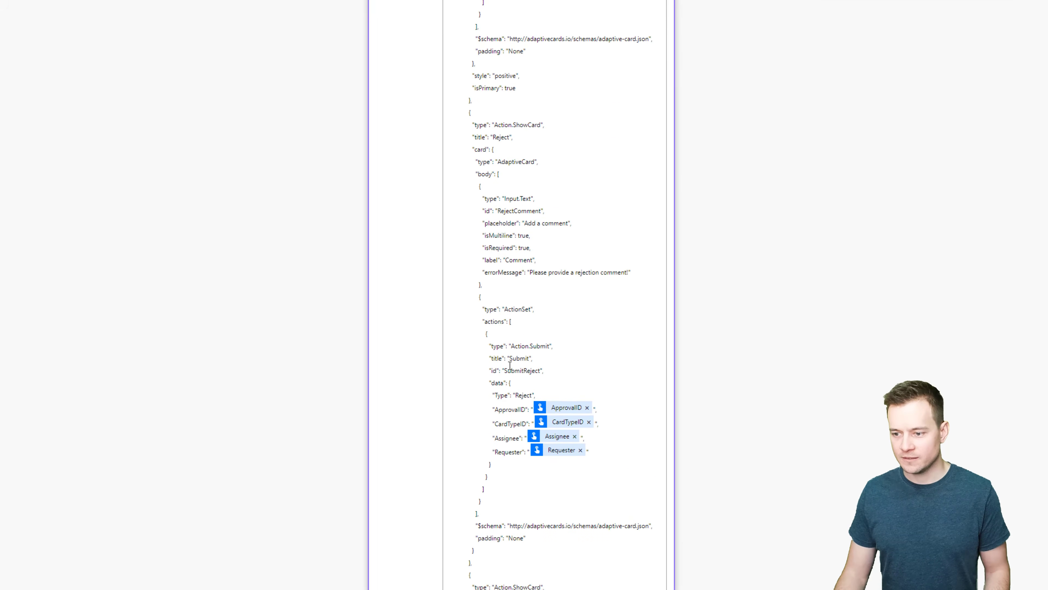
drag(493, 383, 500, 466)
click(499, 438)
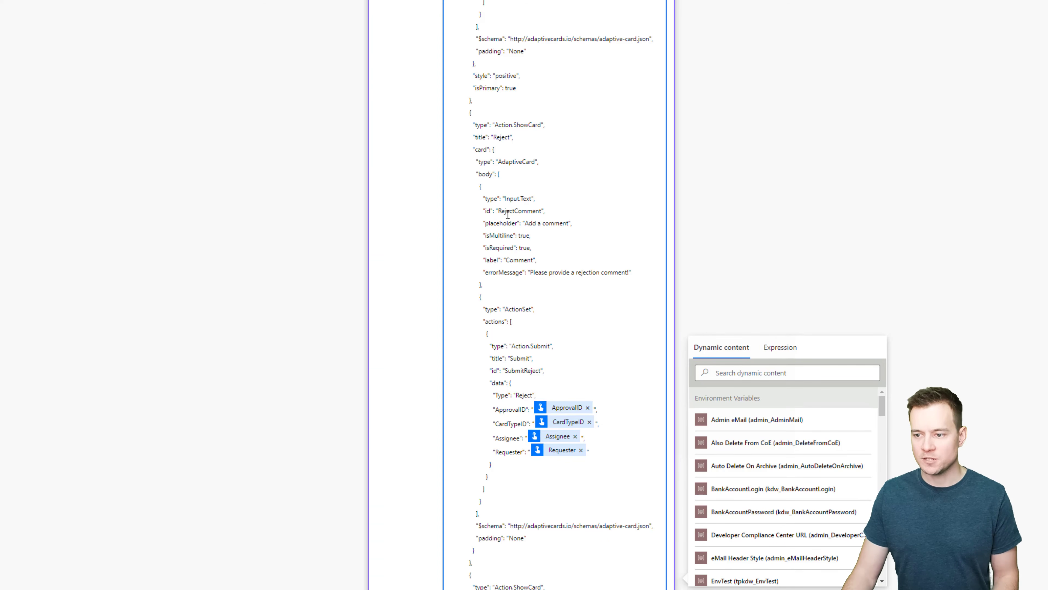
drag(501, 210, 532, 210)
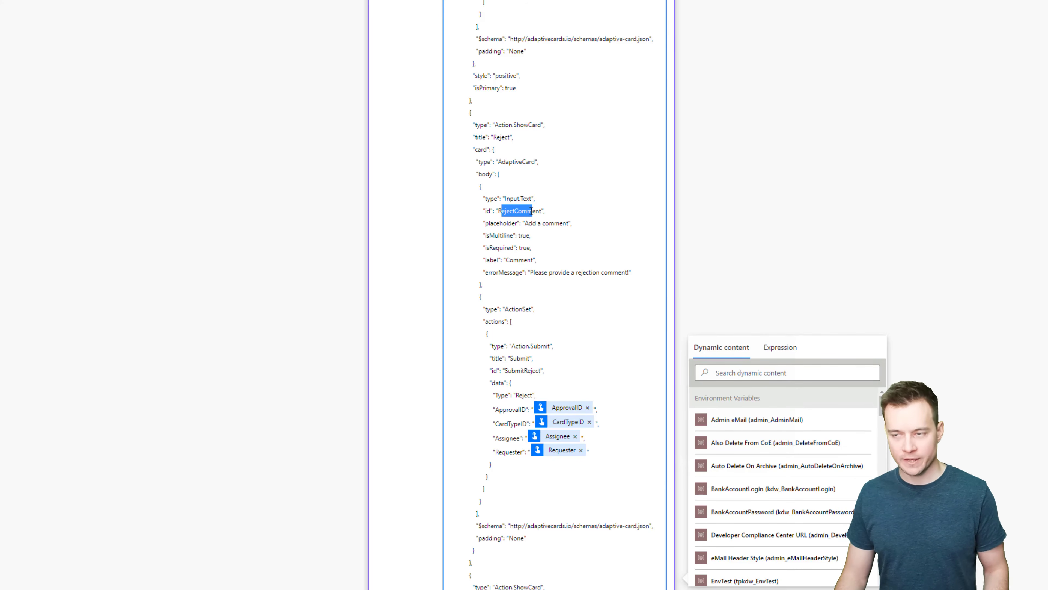
Expand the HTTP action in the AC approval handler run, and open the AC approval handler from preview env flow for editing
click(446, 8)
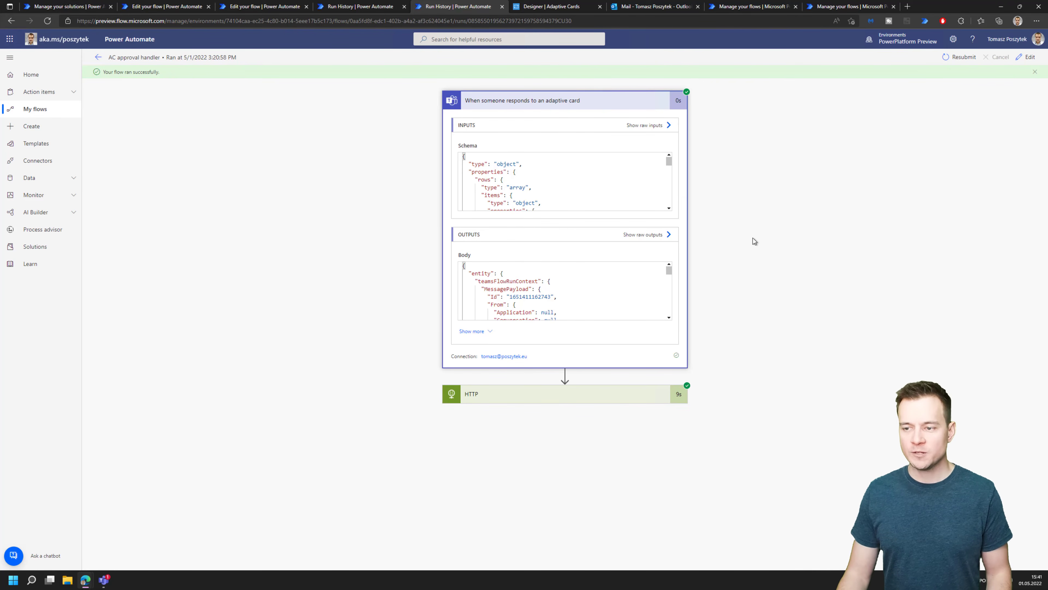
click(560, 400)
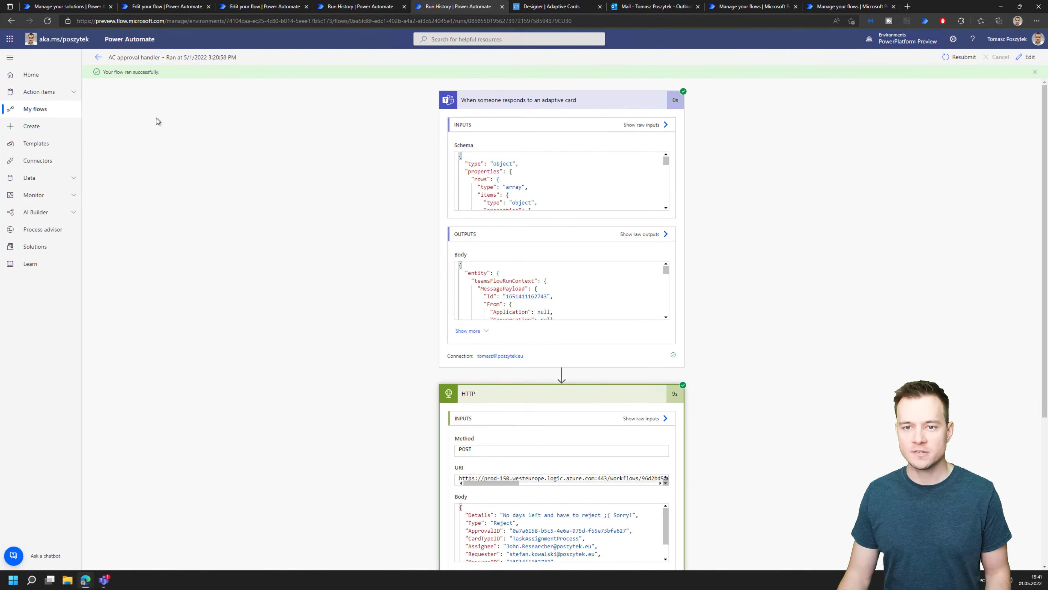
click(67, 8)
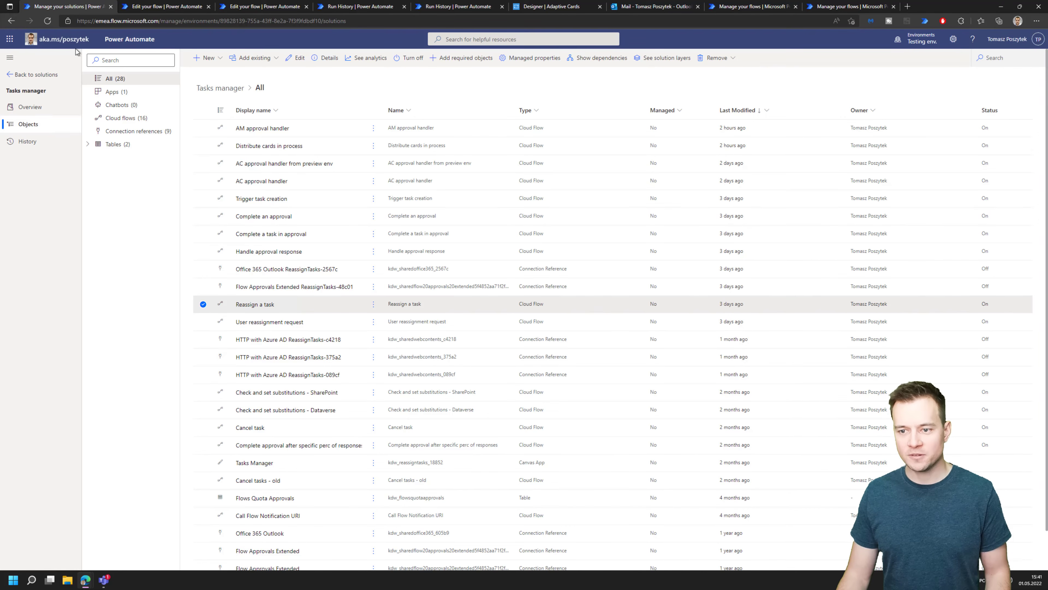
click(277, 165)
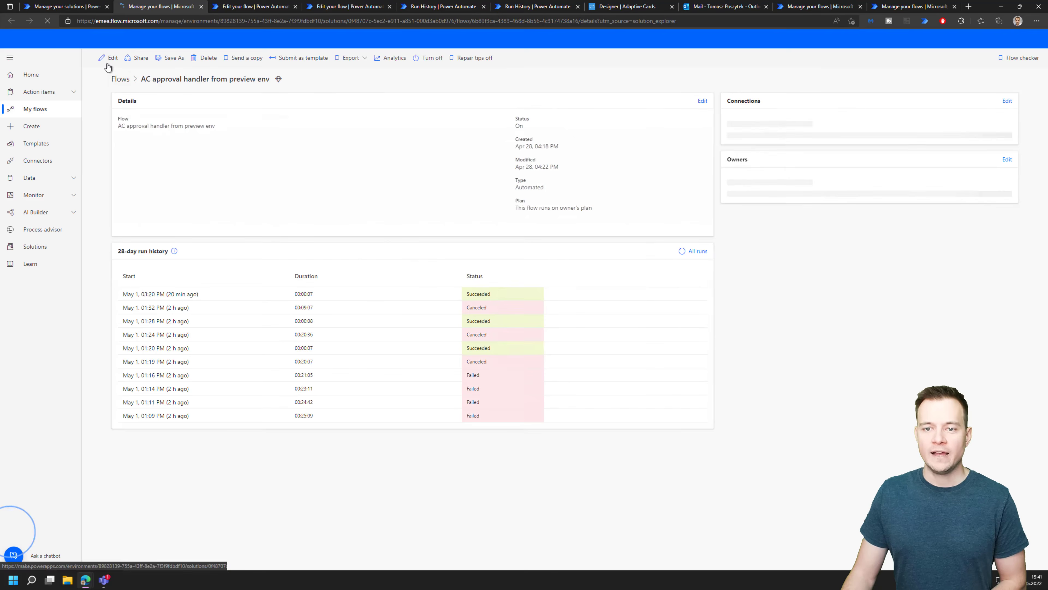
click(108, 58)
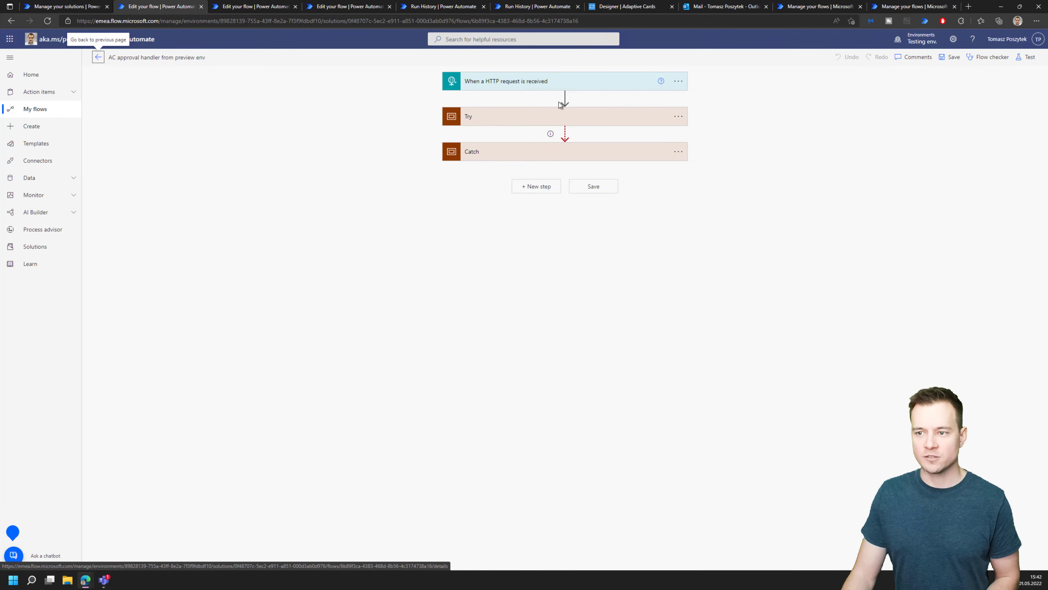
Expand the Try scope and the Type of response switch with its Approve and Reject branches
click(510, 119)
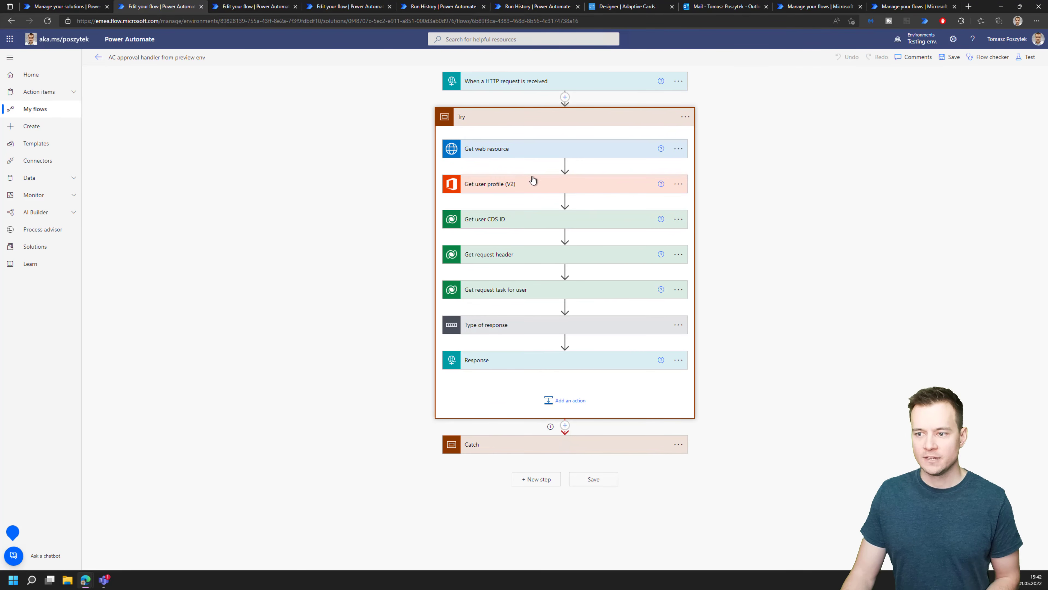
click(527, 329)
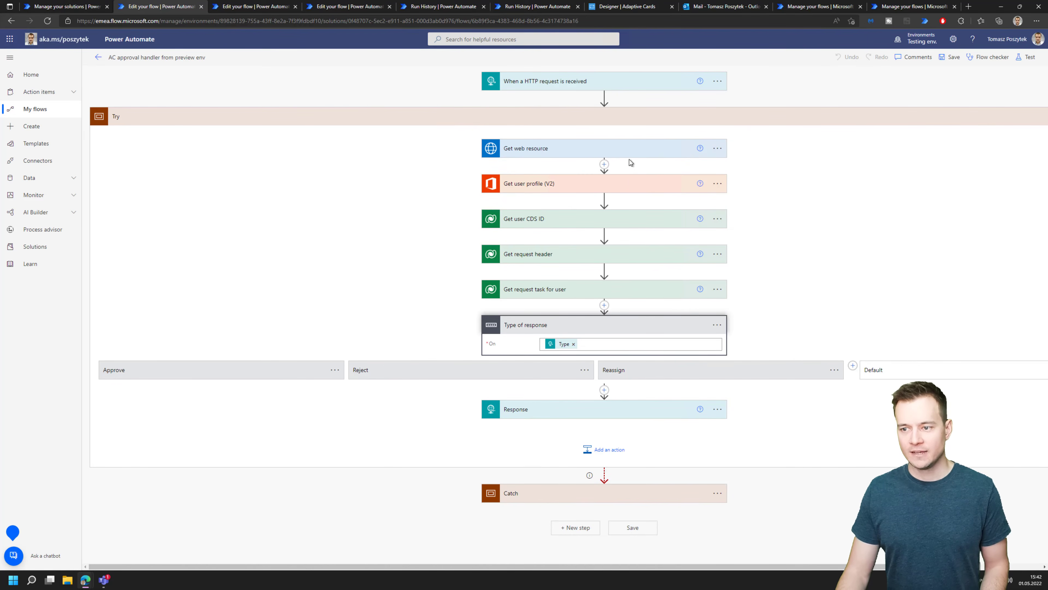
click(166, 371)
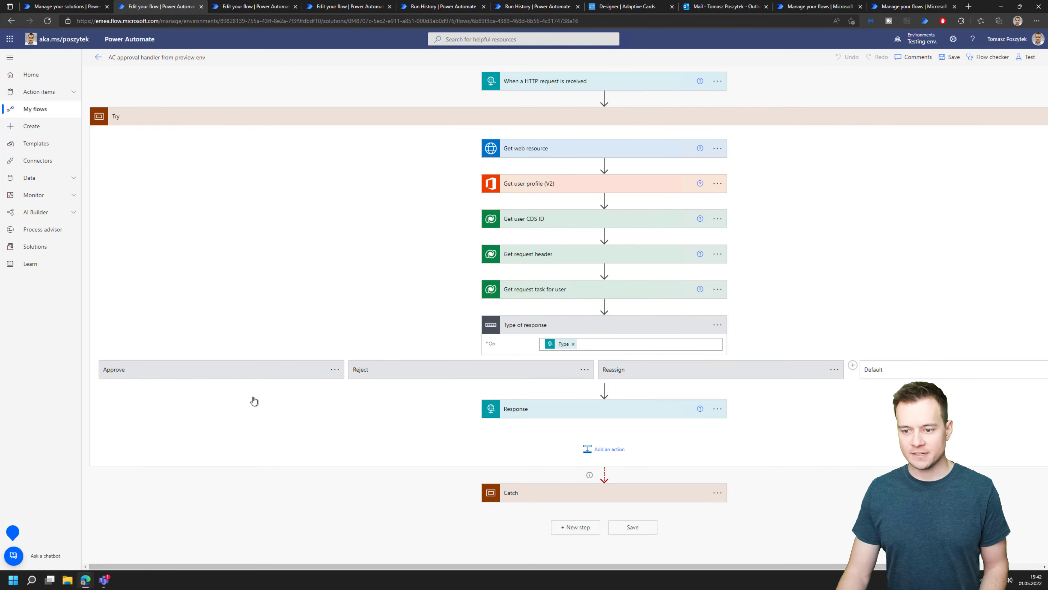
click(435, 377)
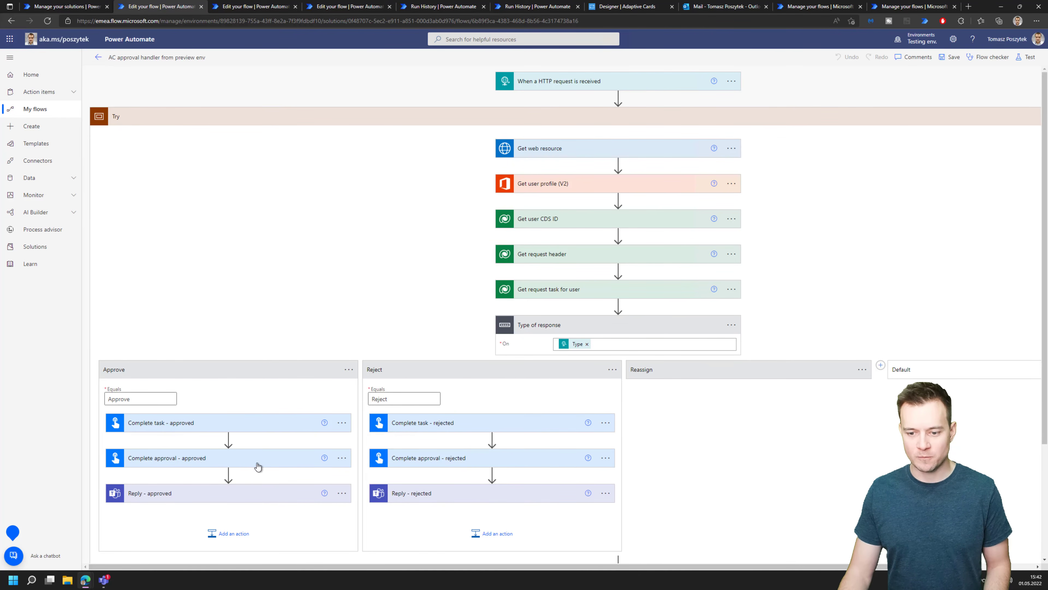
Expand the Reply - approved and Reply - rejected actions to show their Teams messages
click(249, 495)
scroll(253, 403, down, 5)
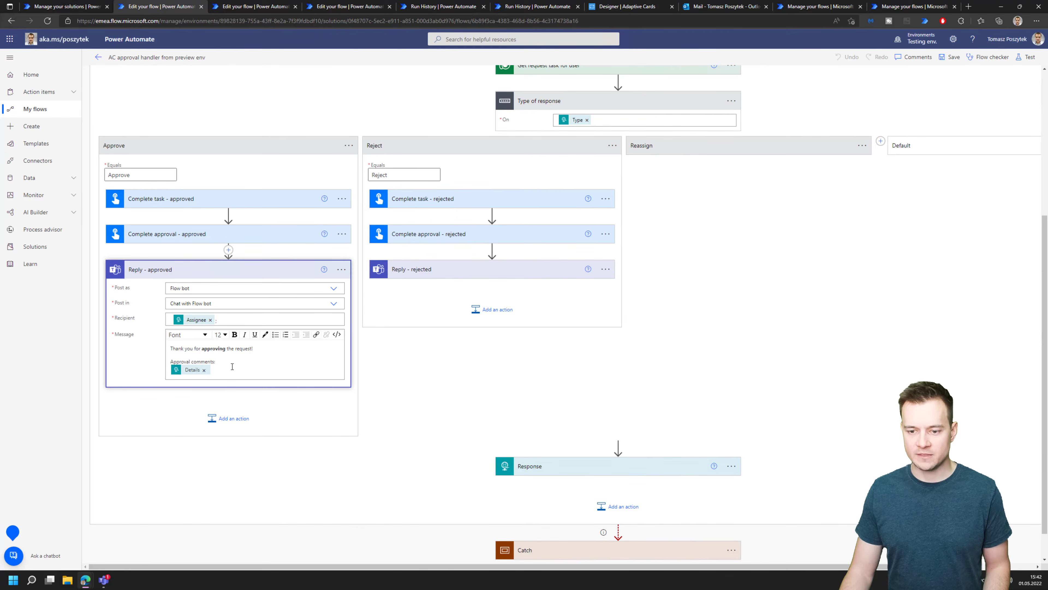
click(416, 275)
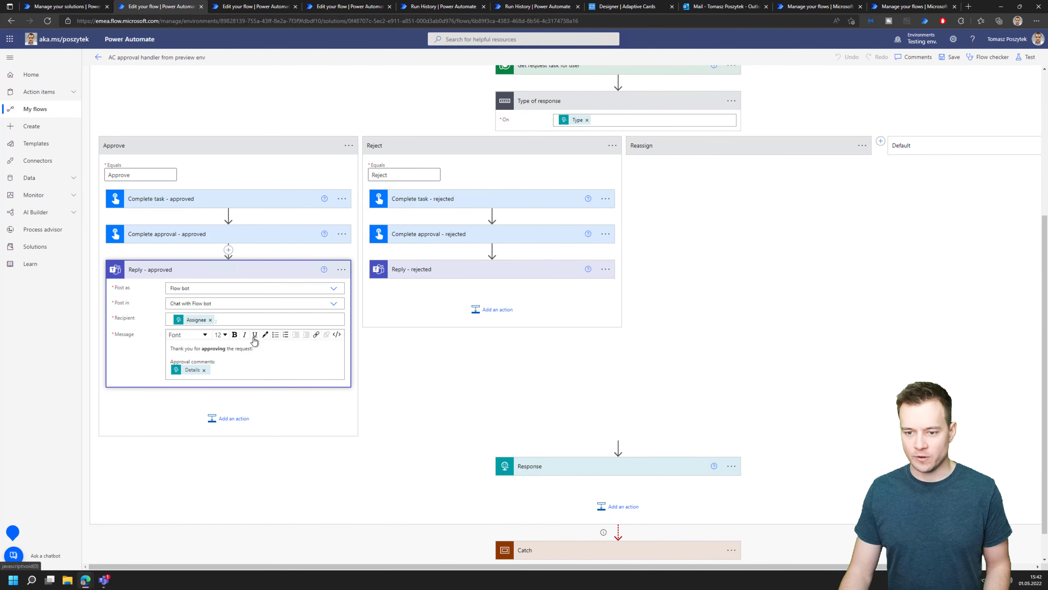
Expand the Reassign branch with its Reply - reassigned action, and show the settings of the Response action
click(715, 150)
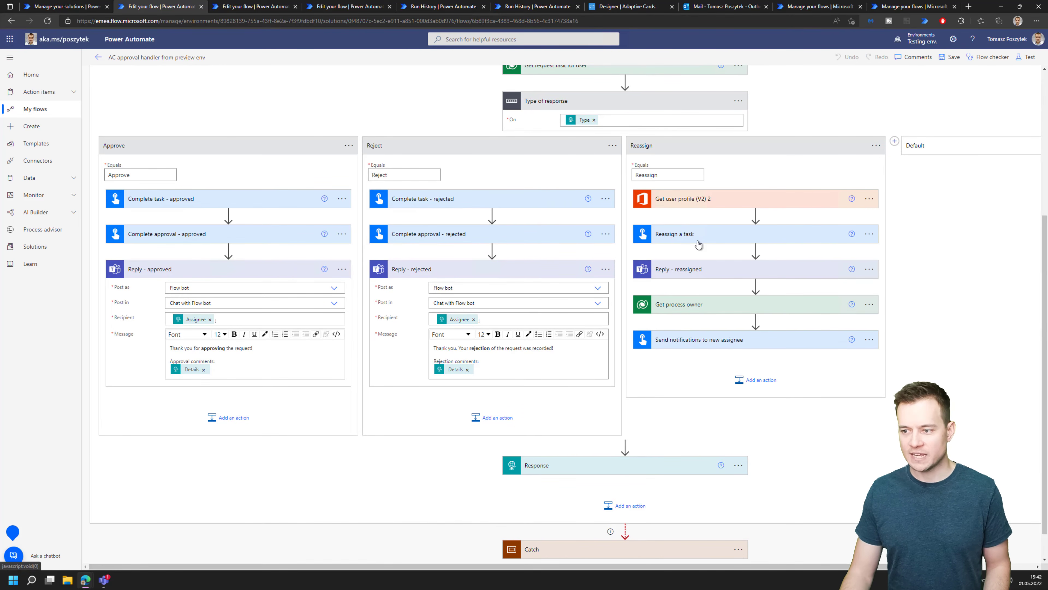
click(700, 272)
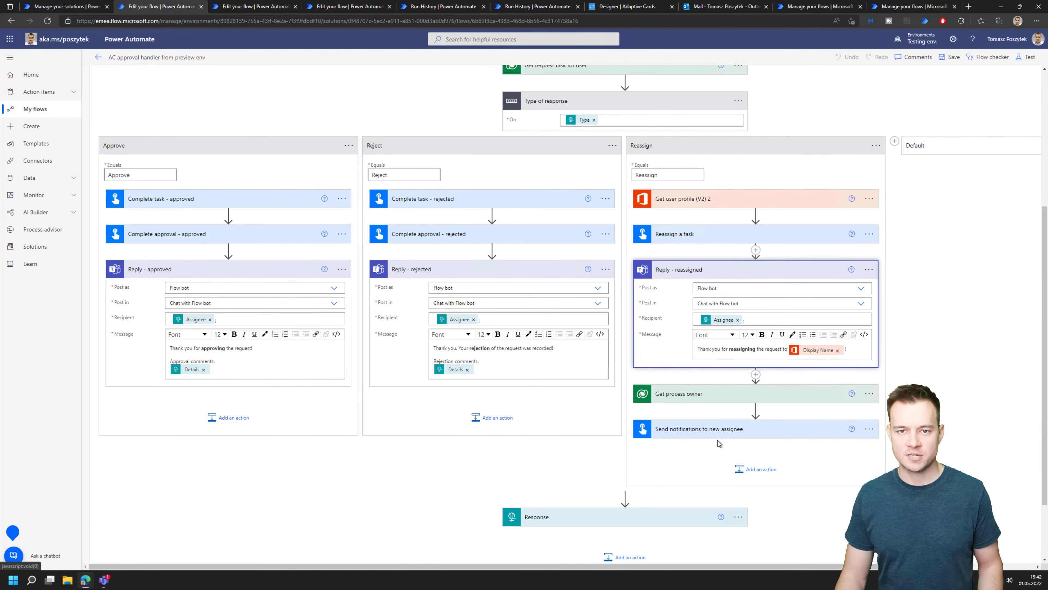
scroll(657, 452, down, 2)
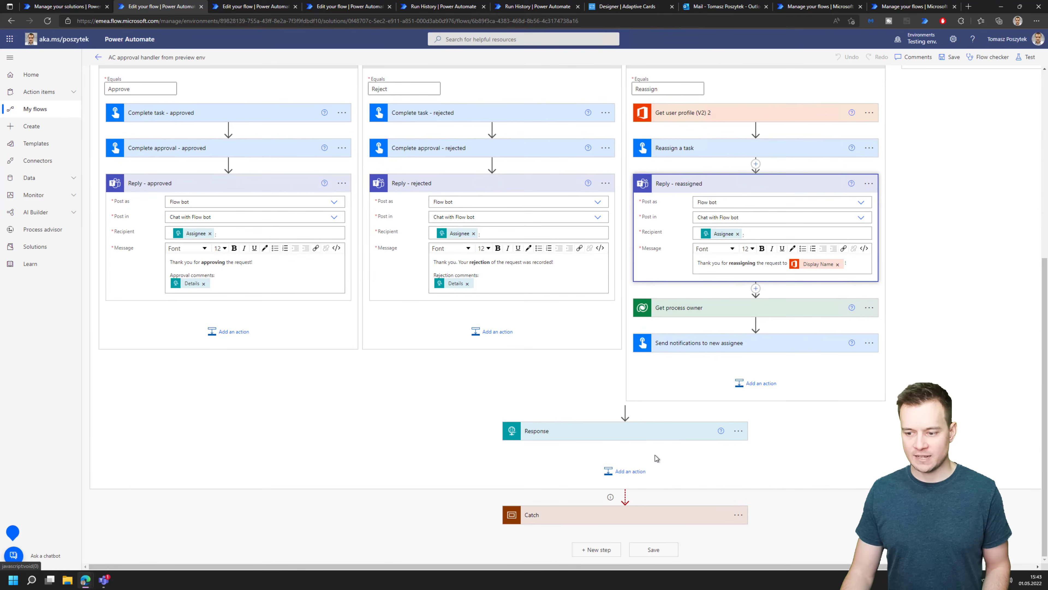
click(641, 434)
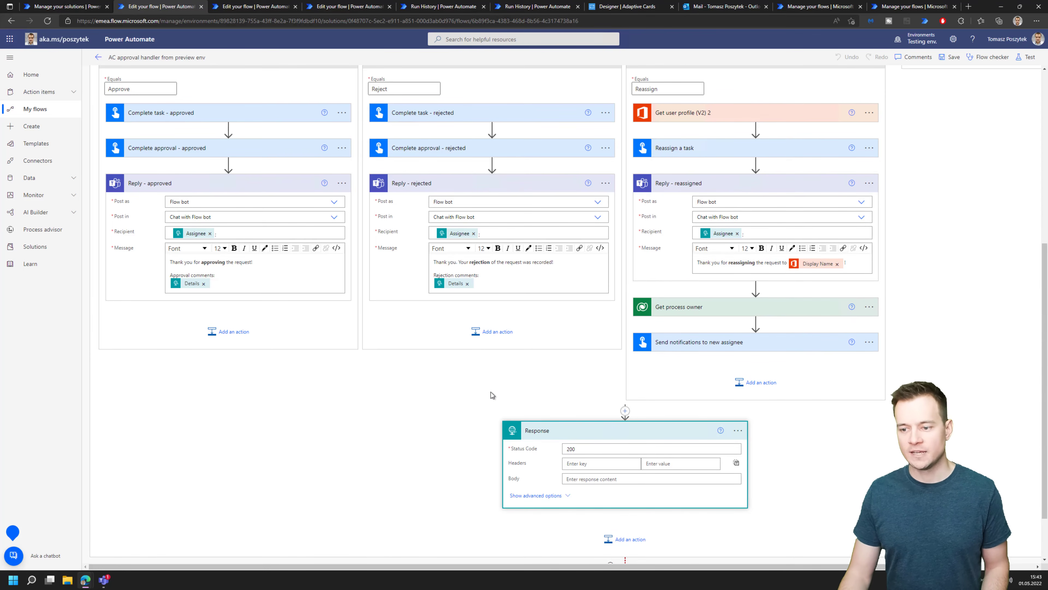
scroll(489, 389, up, 7)
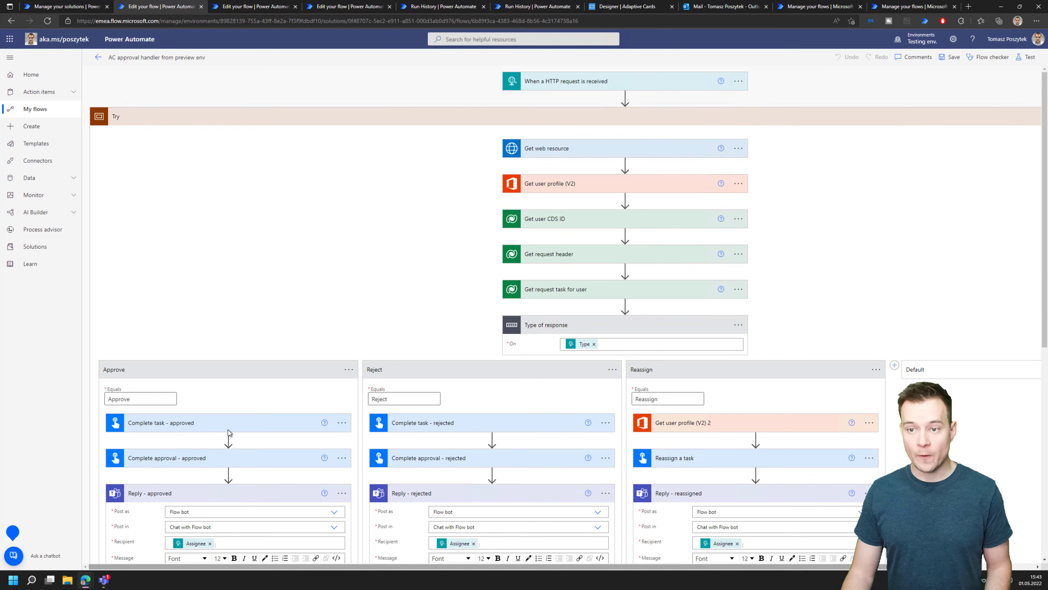
Switch to the assignee's browser window and show the Power Automate chat in Microsoft Teams
mouse_move(89, 583)
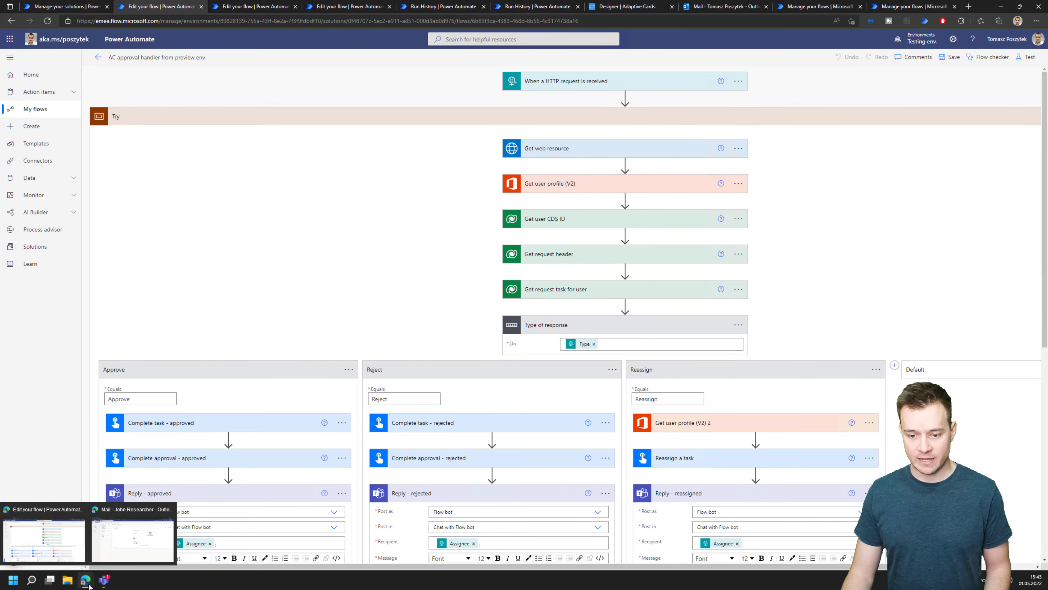
click(127, 547)
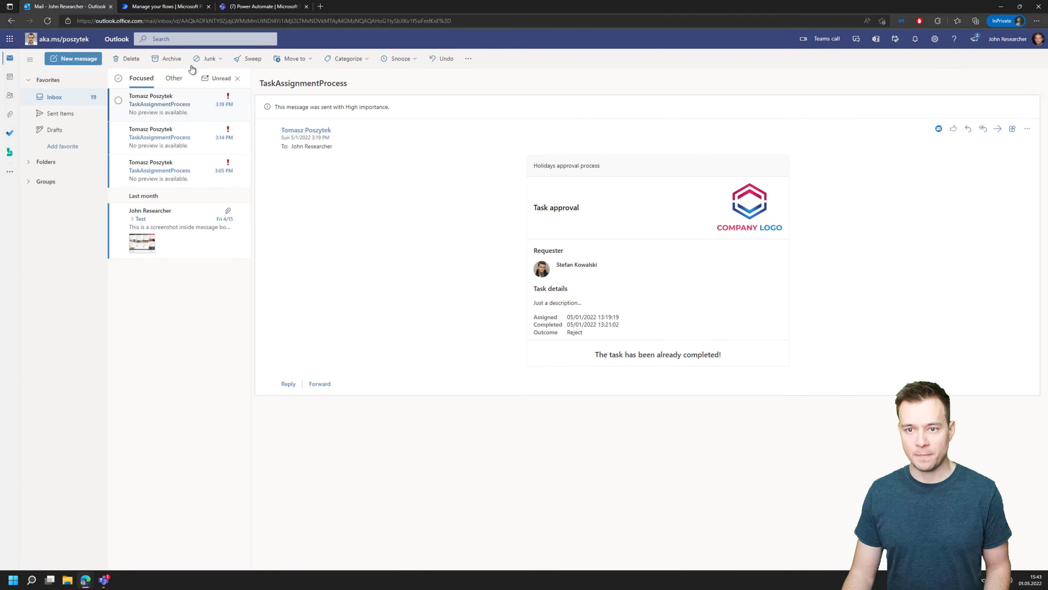
click(260, 6)
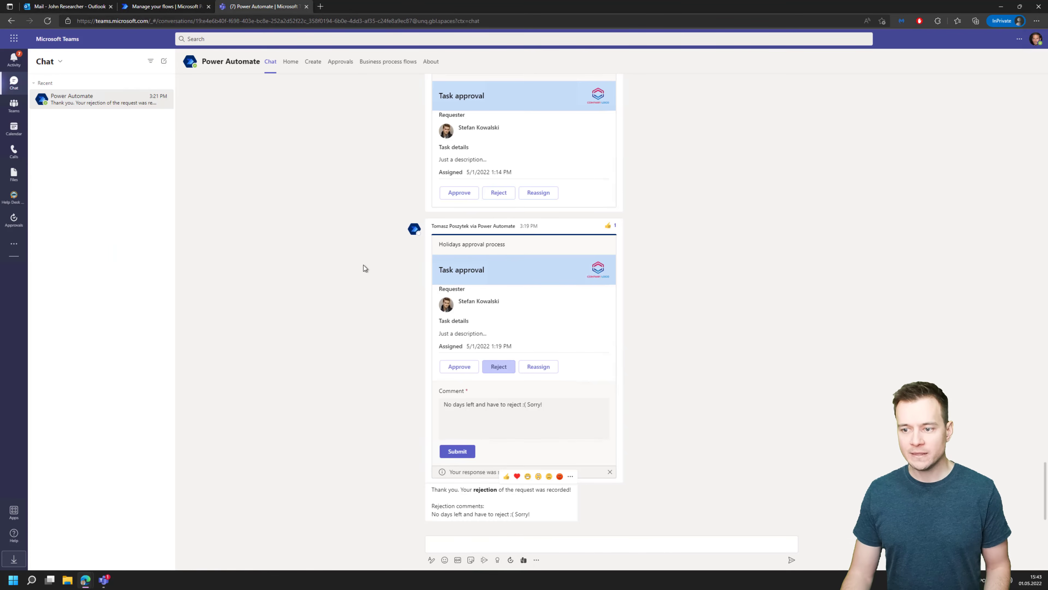